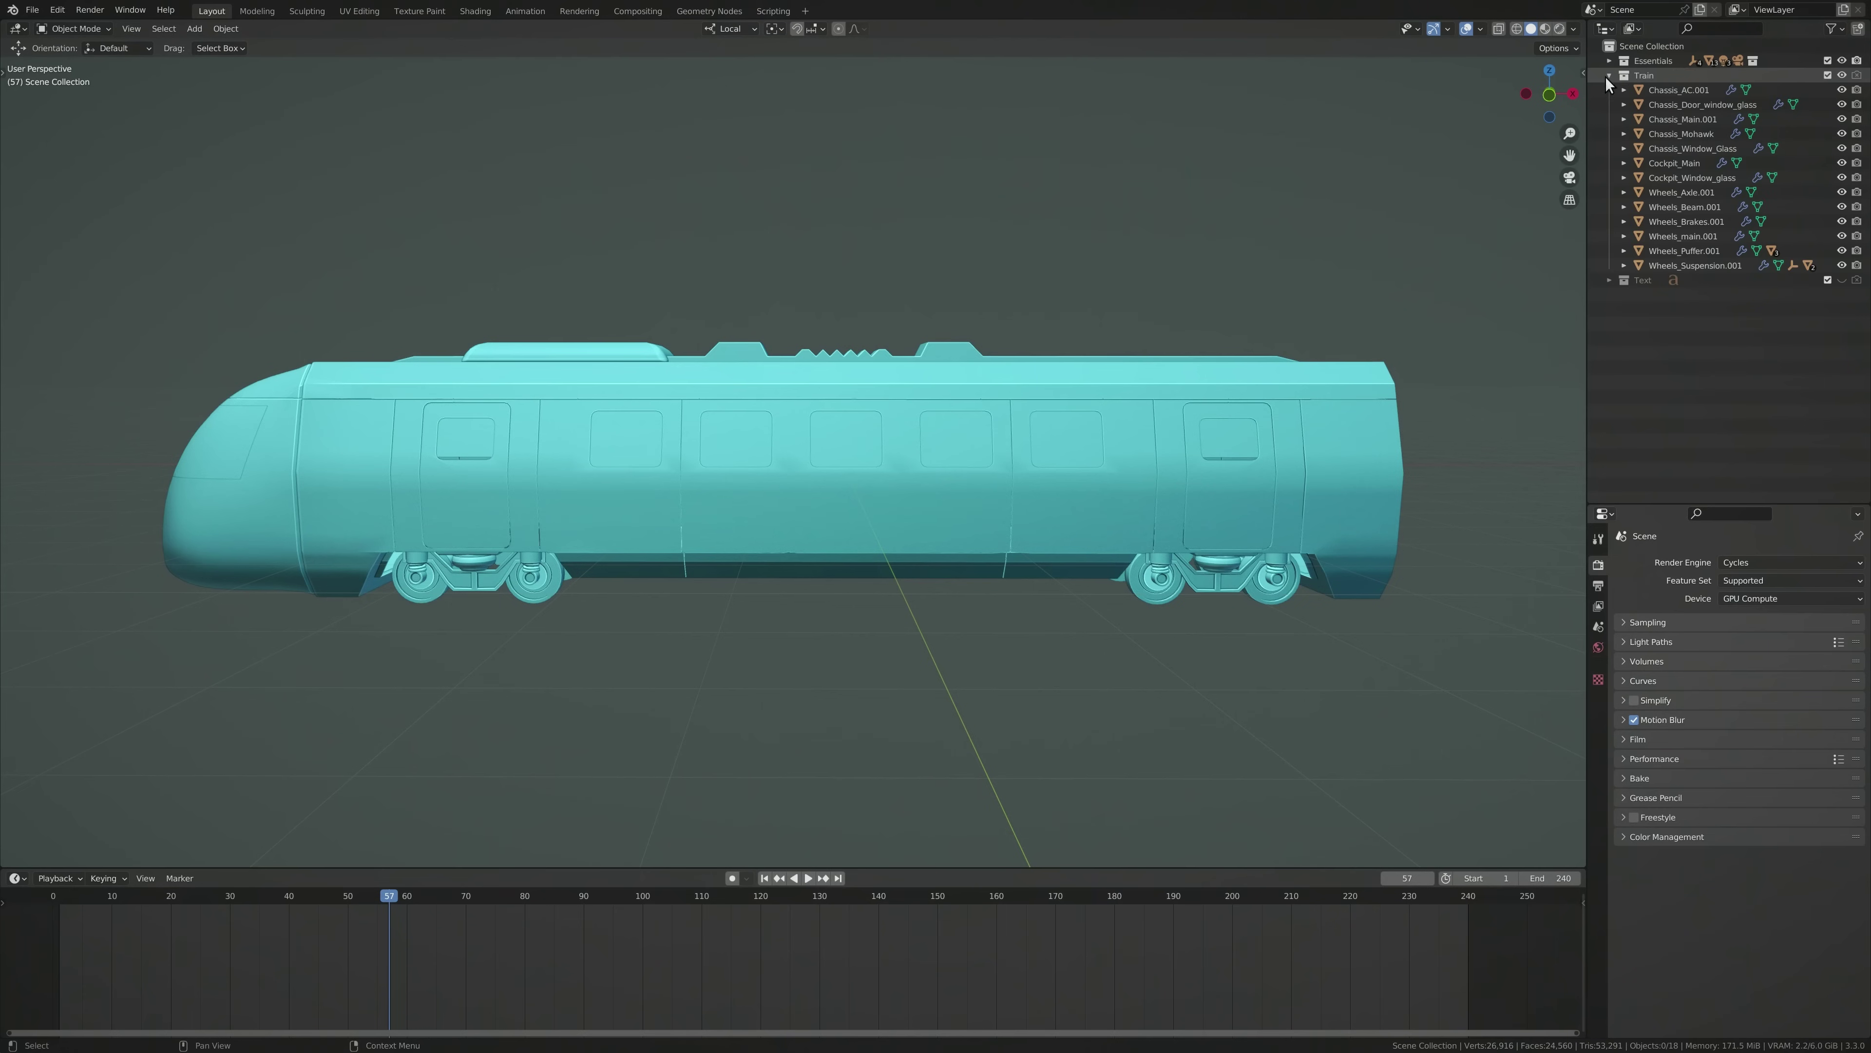
# Inspect the train model from several sides and review the objects in the Train collection
pyautogui.scroll(-3, 1327, 184)
pyautogui.moveTo(1386, 234)
pyautogui.mouseDown(button='middle')
pyautogui.moveTo(1346, 272)
pyautogui.moveTo(1318, 470)
pyautogui.moveTo(1340, 448)
pyautogui.moveTo(1219, 433)
pyautogui.moveTo(1322, 272)
pyautogui.mouseUp(button='middle')
pyautogui.hotkey('shift', 'z')
pyautogui.hotkey('shift', 'z')
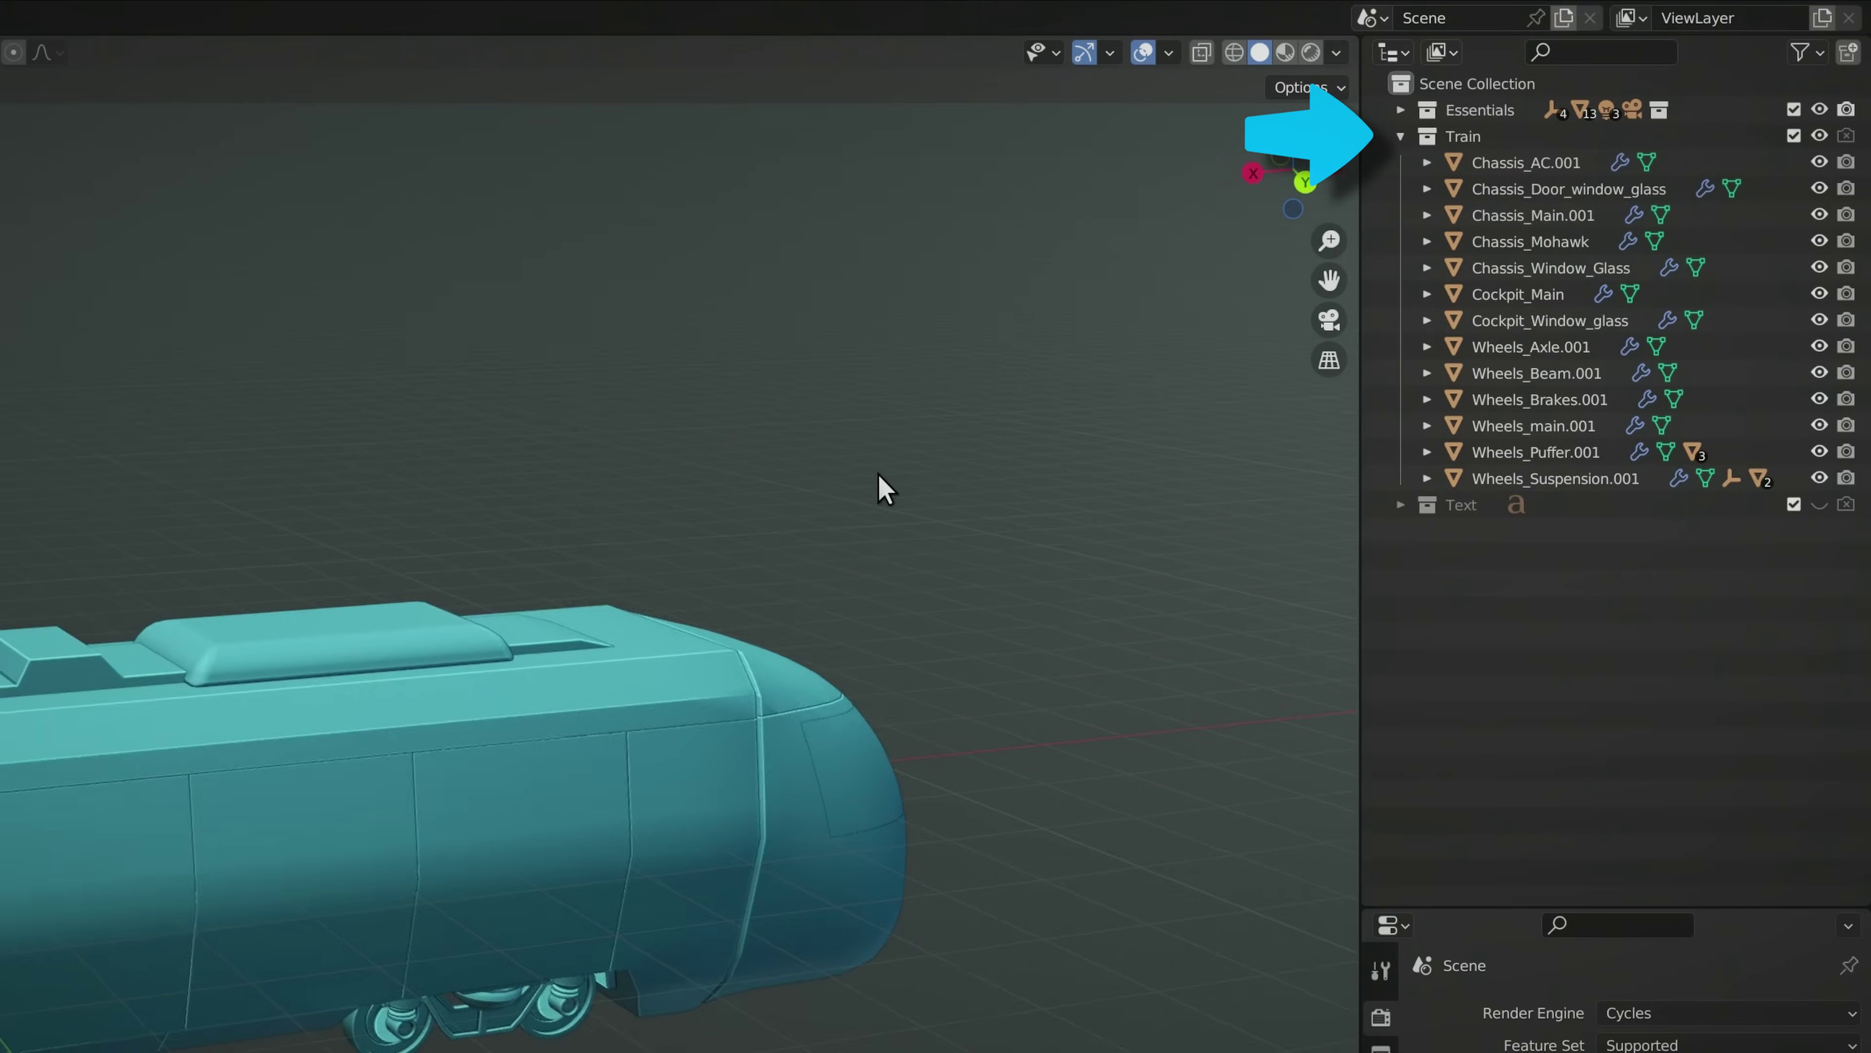
pyautogui.moveTo(884, 488); pyautogui.dragTo(610, 618, button='middle')
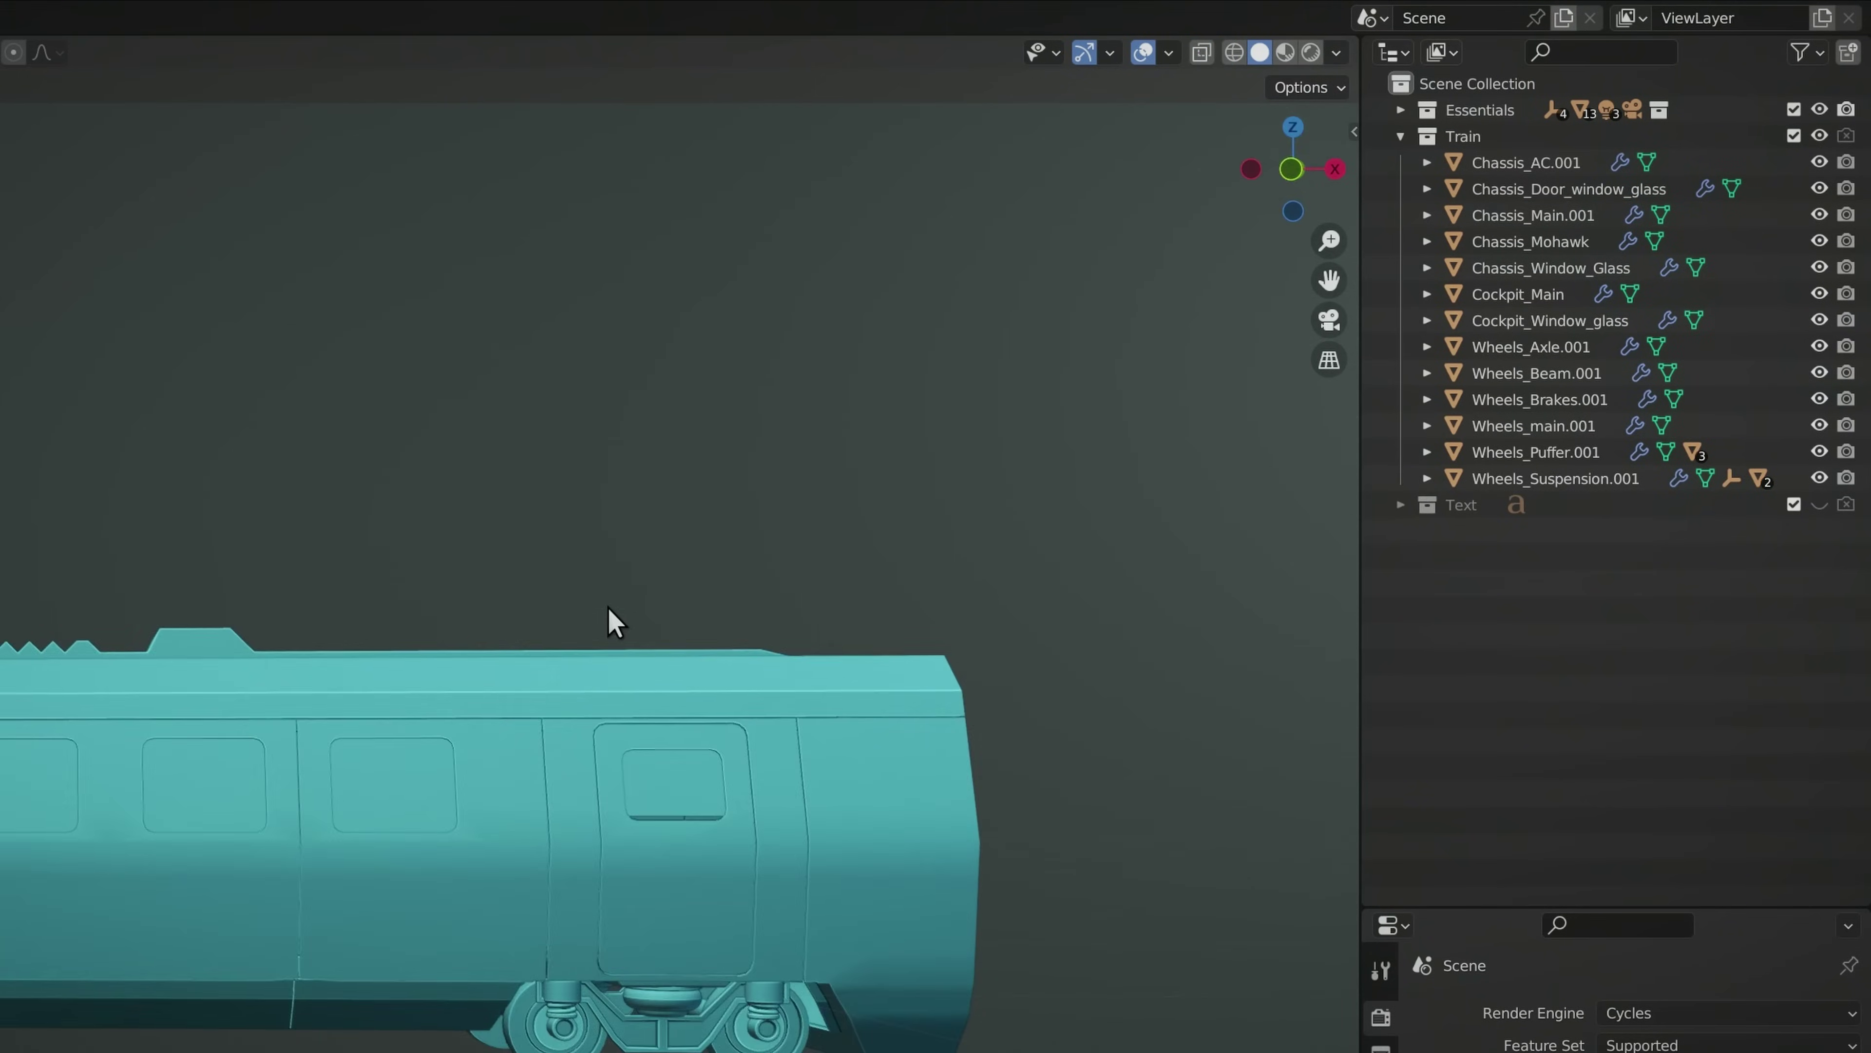
pyautogui.click(1399, 136)
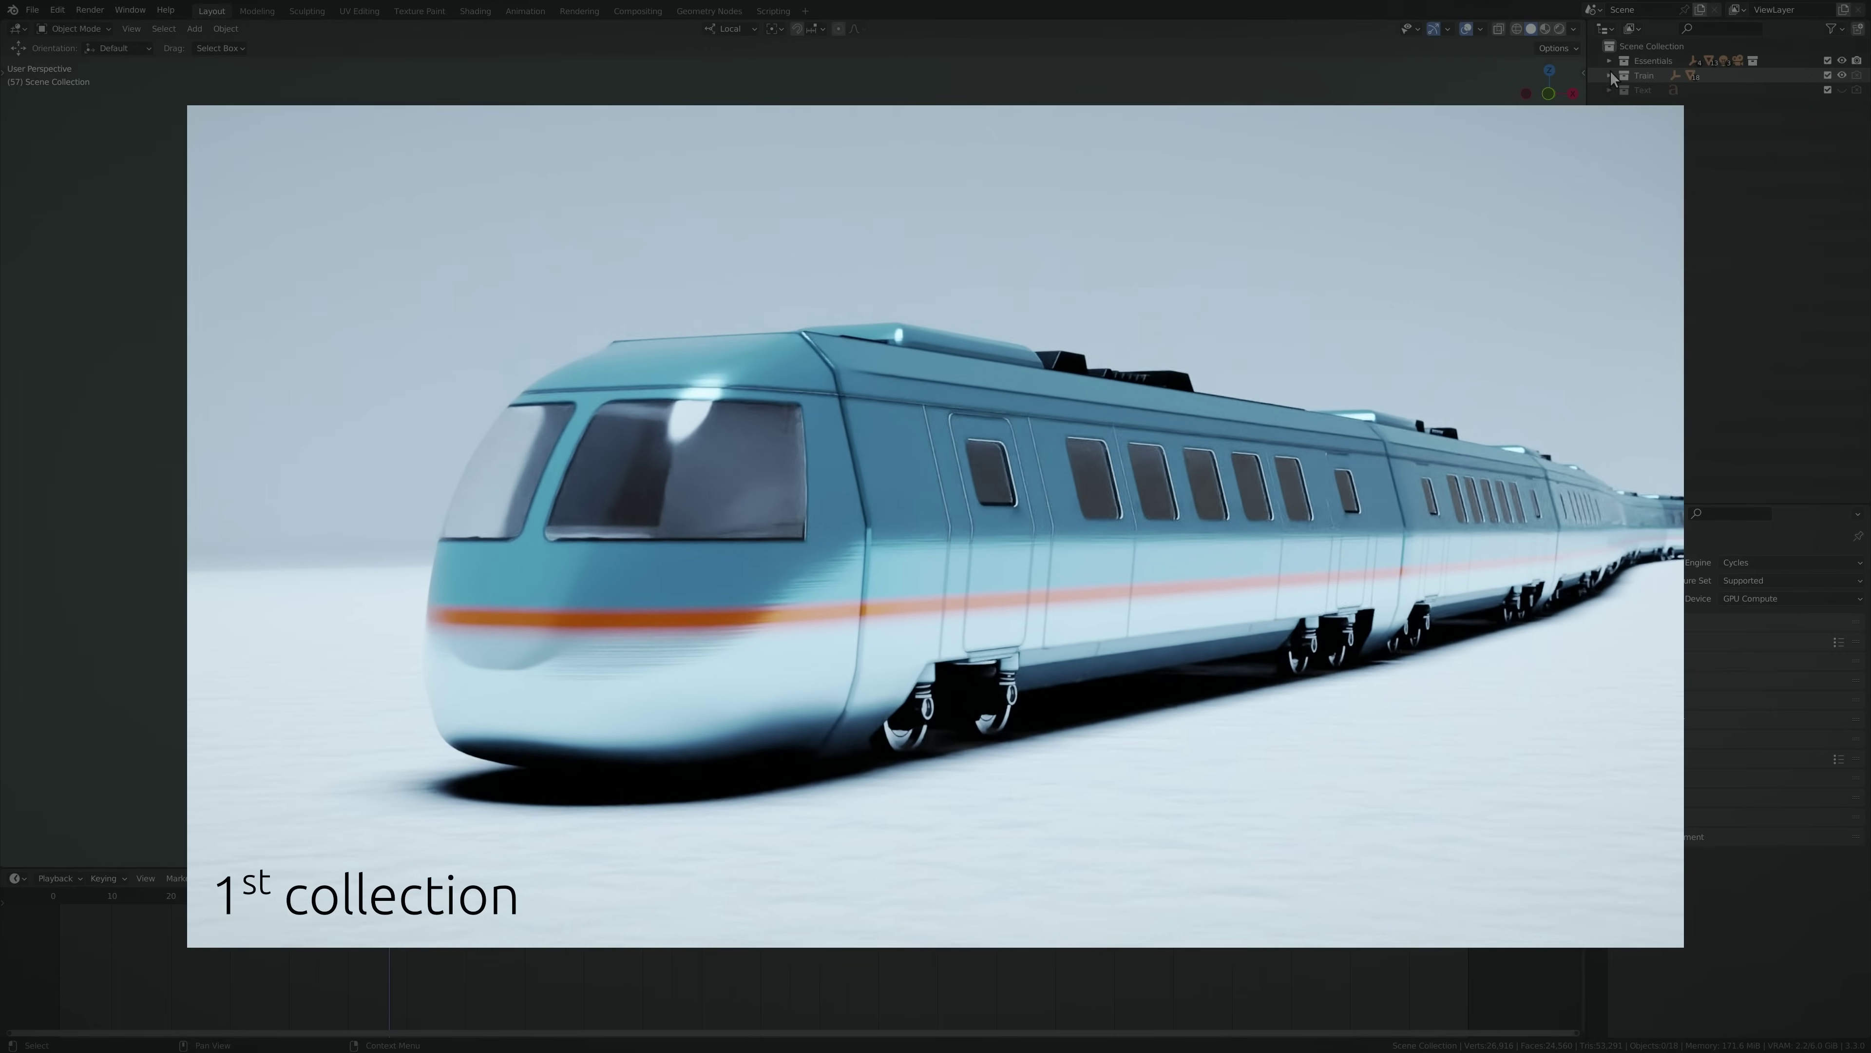
# Isolate the Text collection, inspect its TRAIN lettering, and hide that collection
pyautogui.press('3')
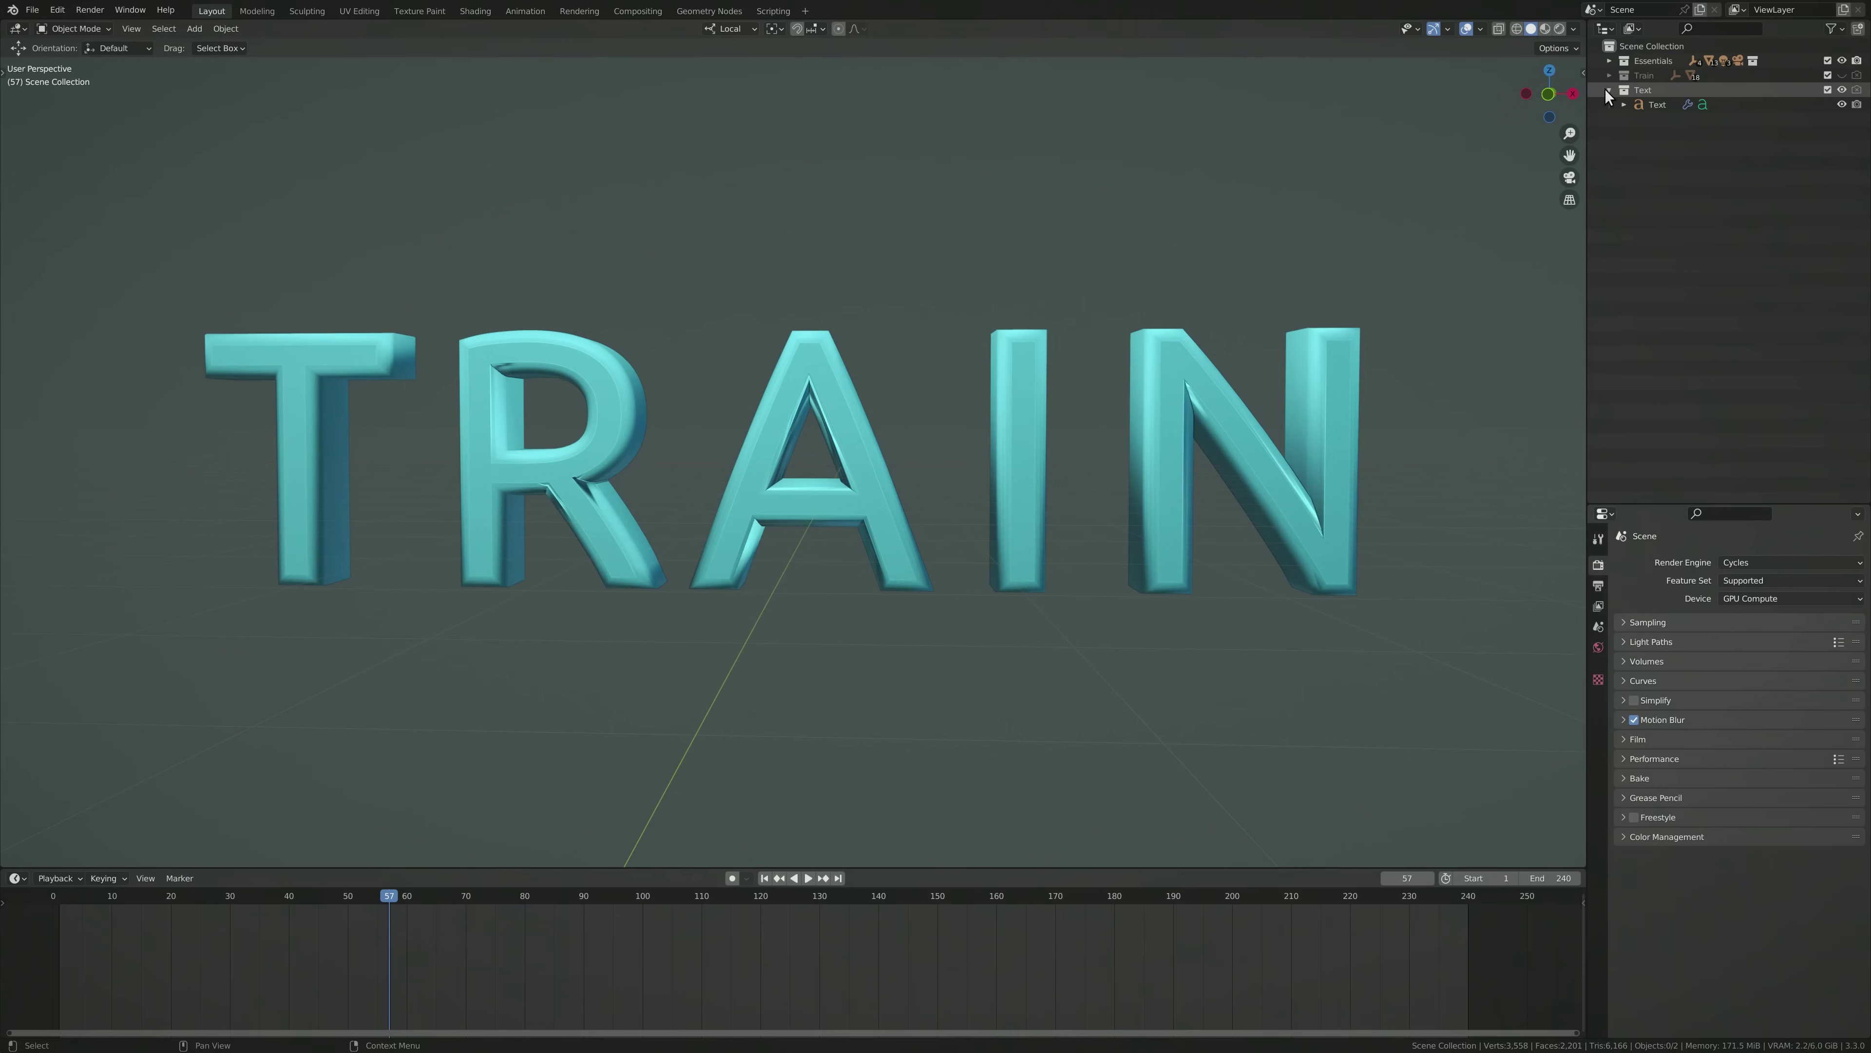
pyautogui.click(1609, 90)
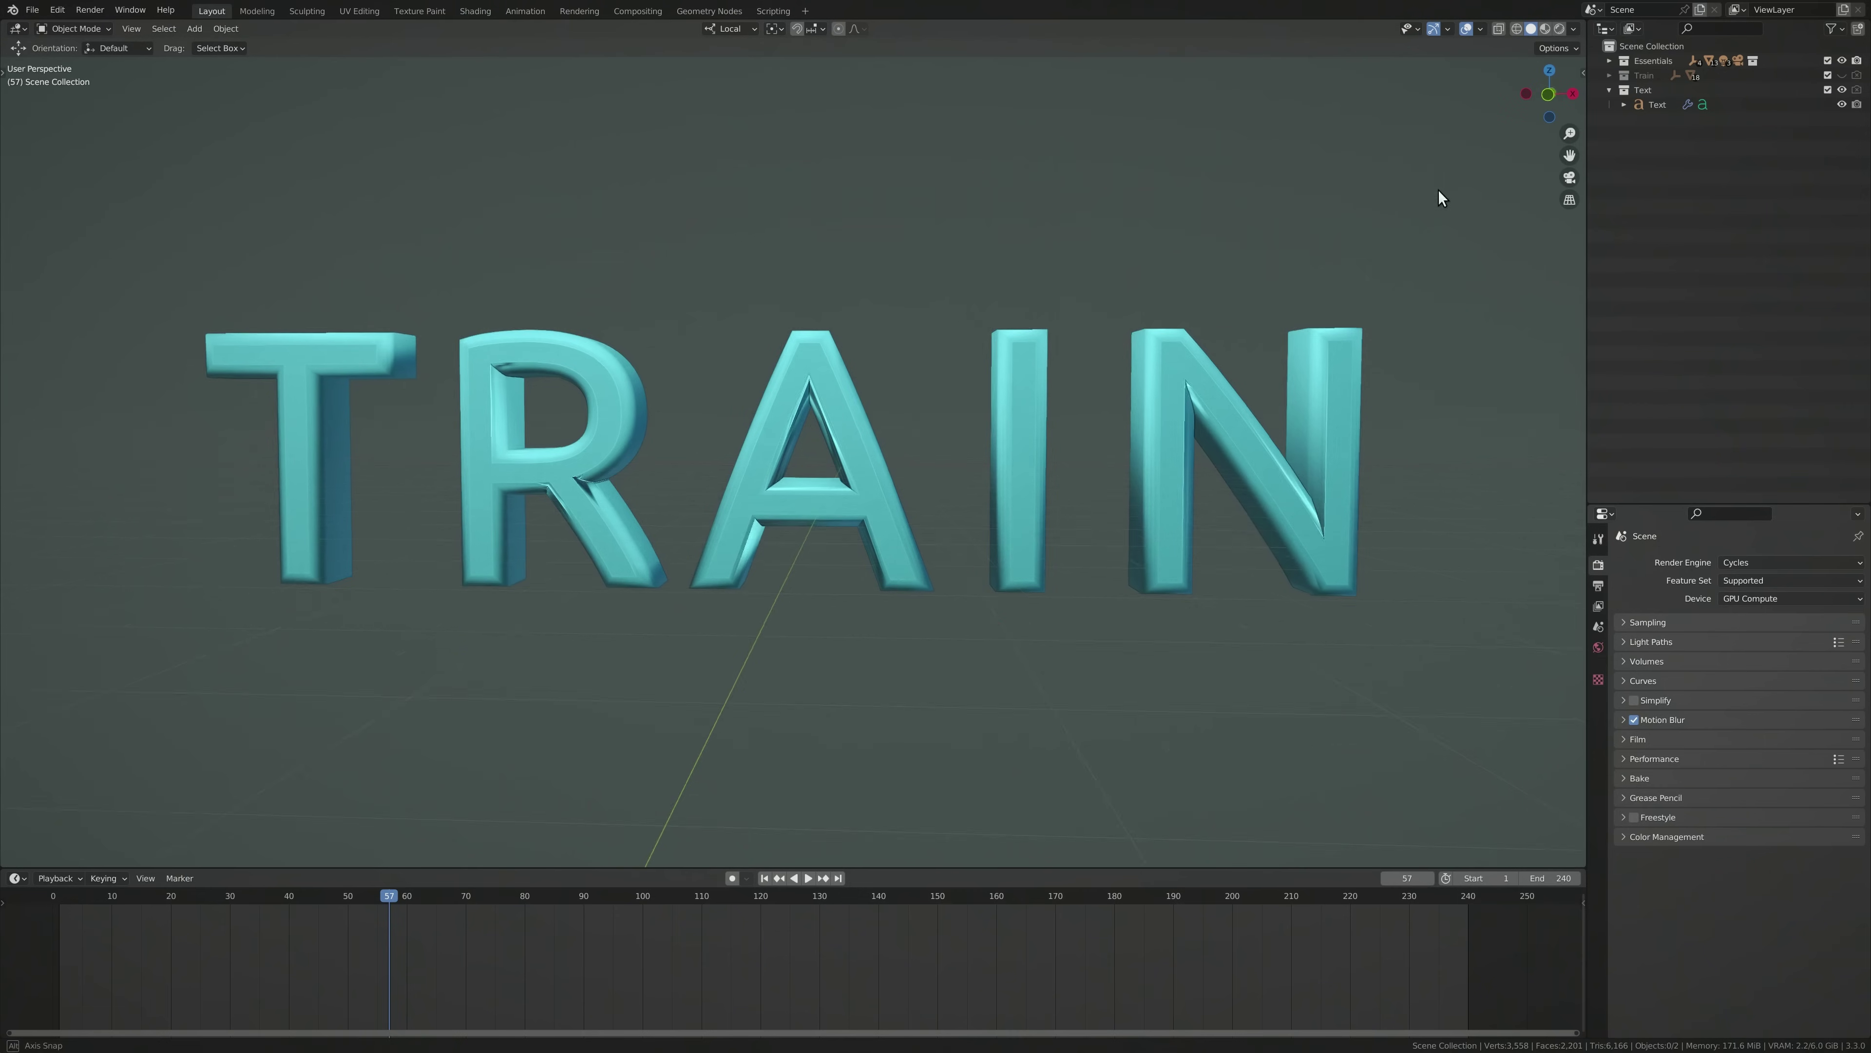
pyautogui.moveTo(1439, 190); pyautogui.dragTo(1433, 305, button='middle')
pyautogui.click(1609, 90)
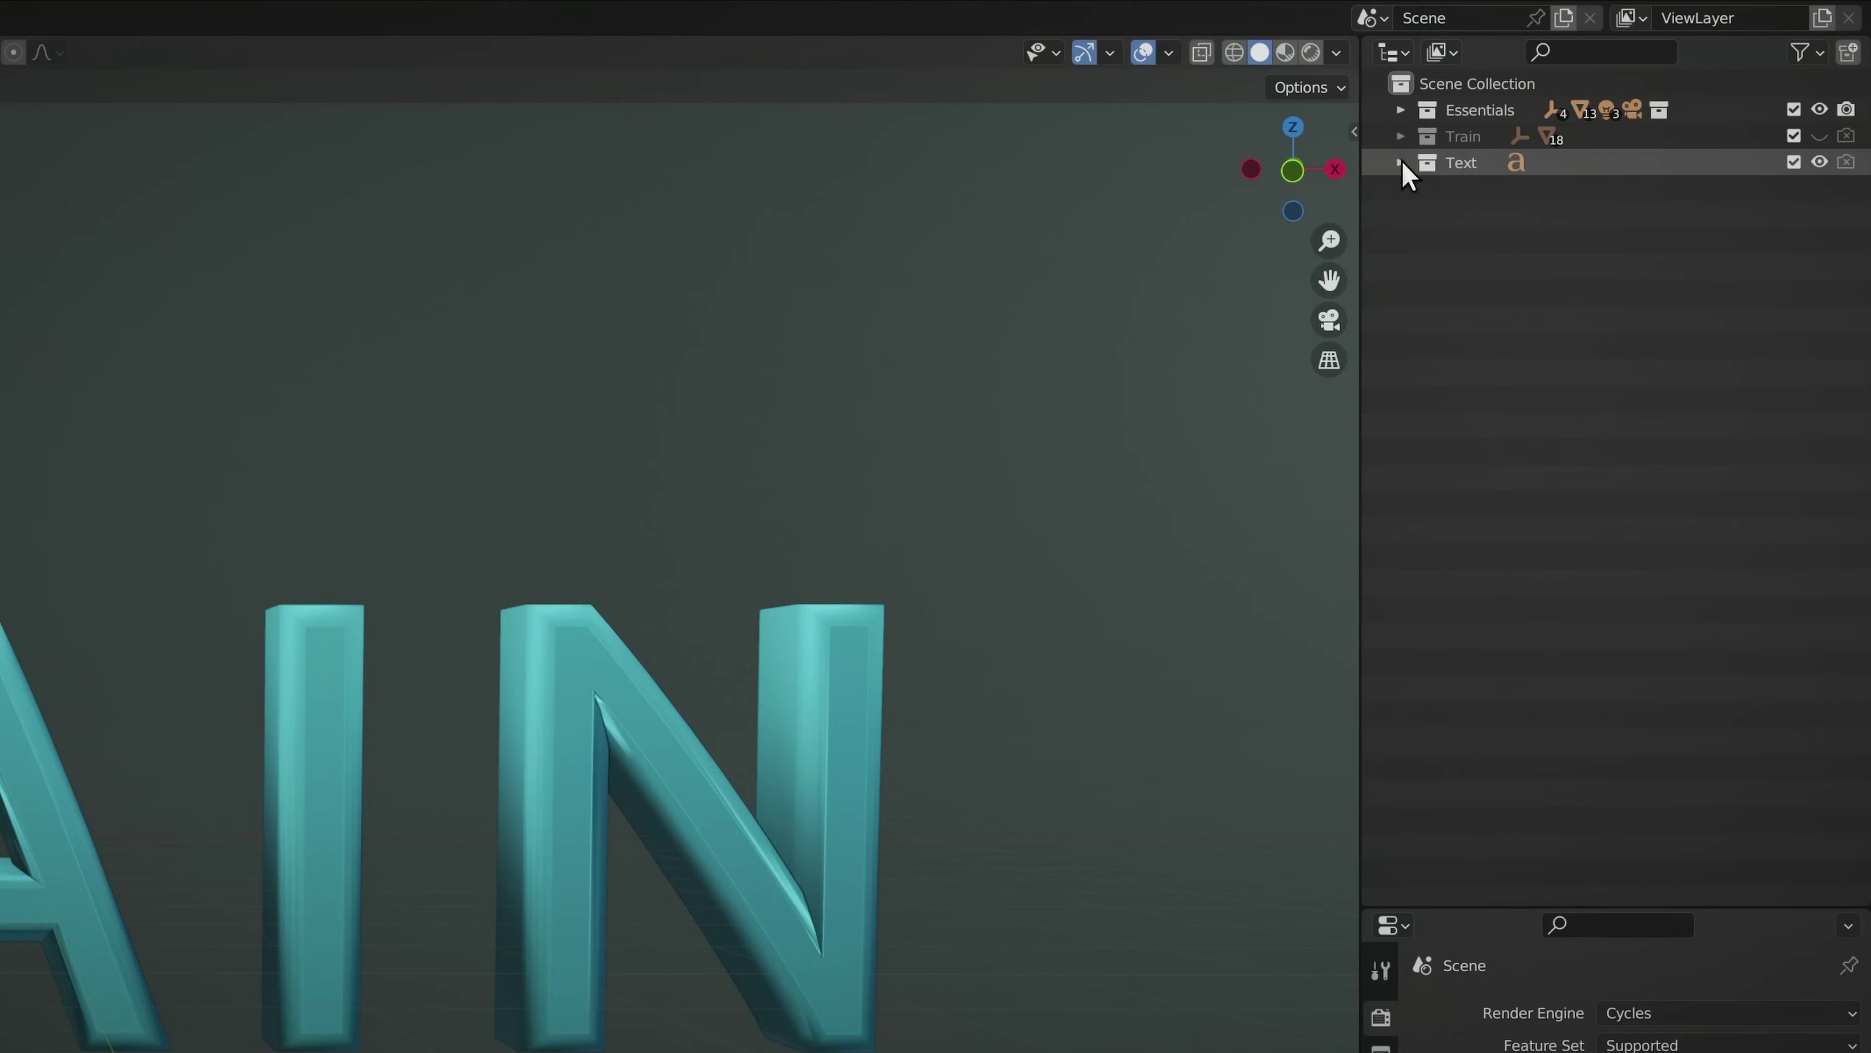
pyautogui.click(1841, 90)
# Create a new scene collection and name it Geometry-Nodes
pyautogui.rightClick(1571, 248)
pyautogui.click(1566, 235)
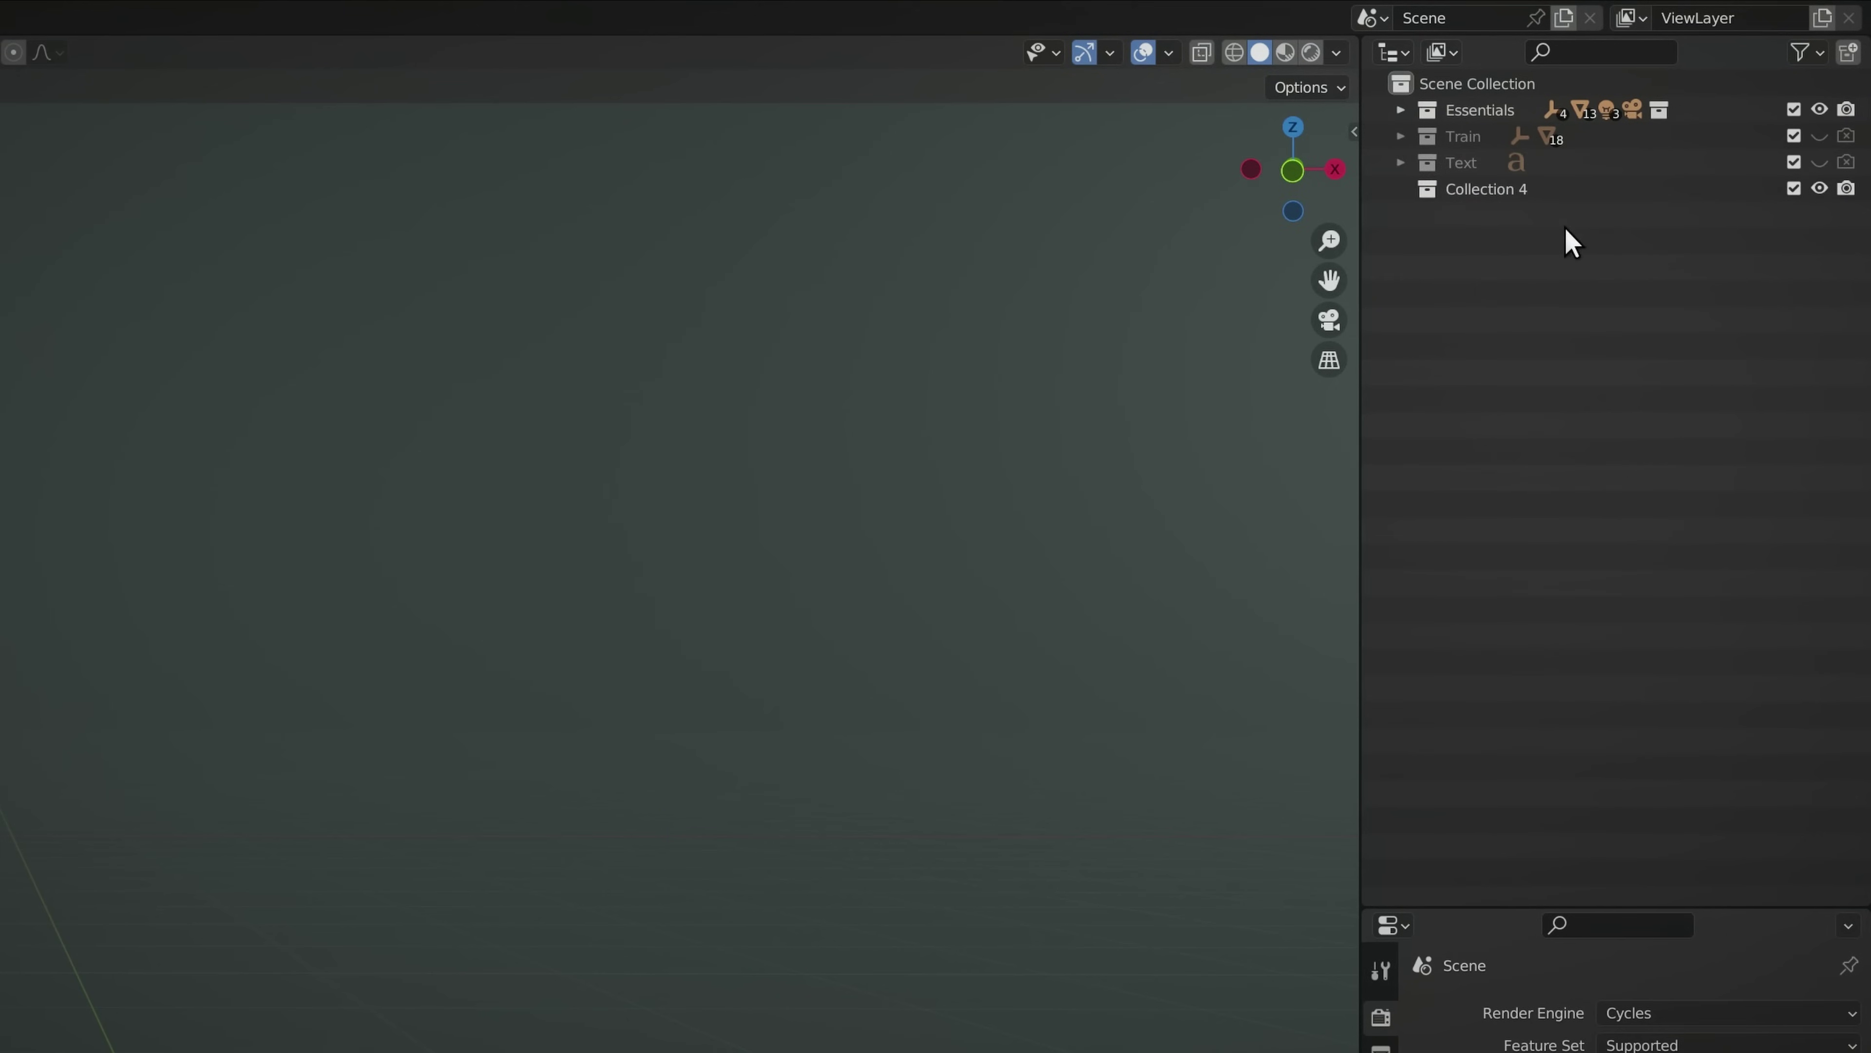
pyautogui.click(1522, 197)
pyautogui.write('Geometry-Nodes')
pyautogui.press('Return')
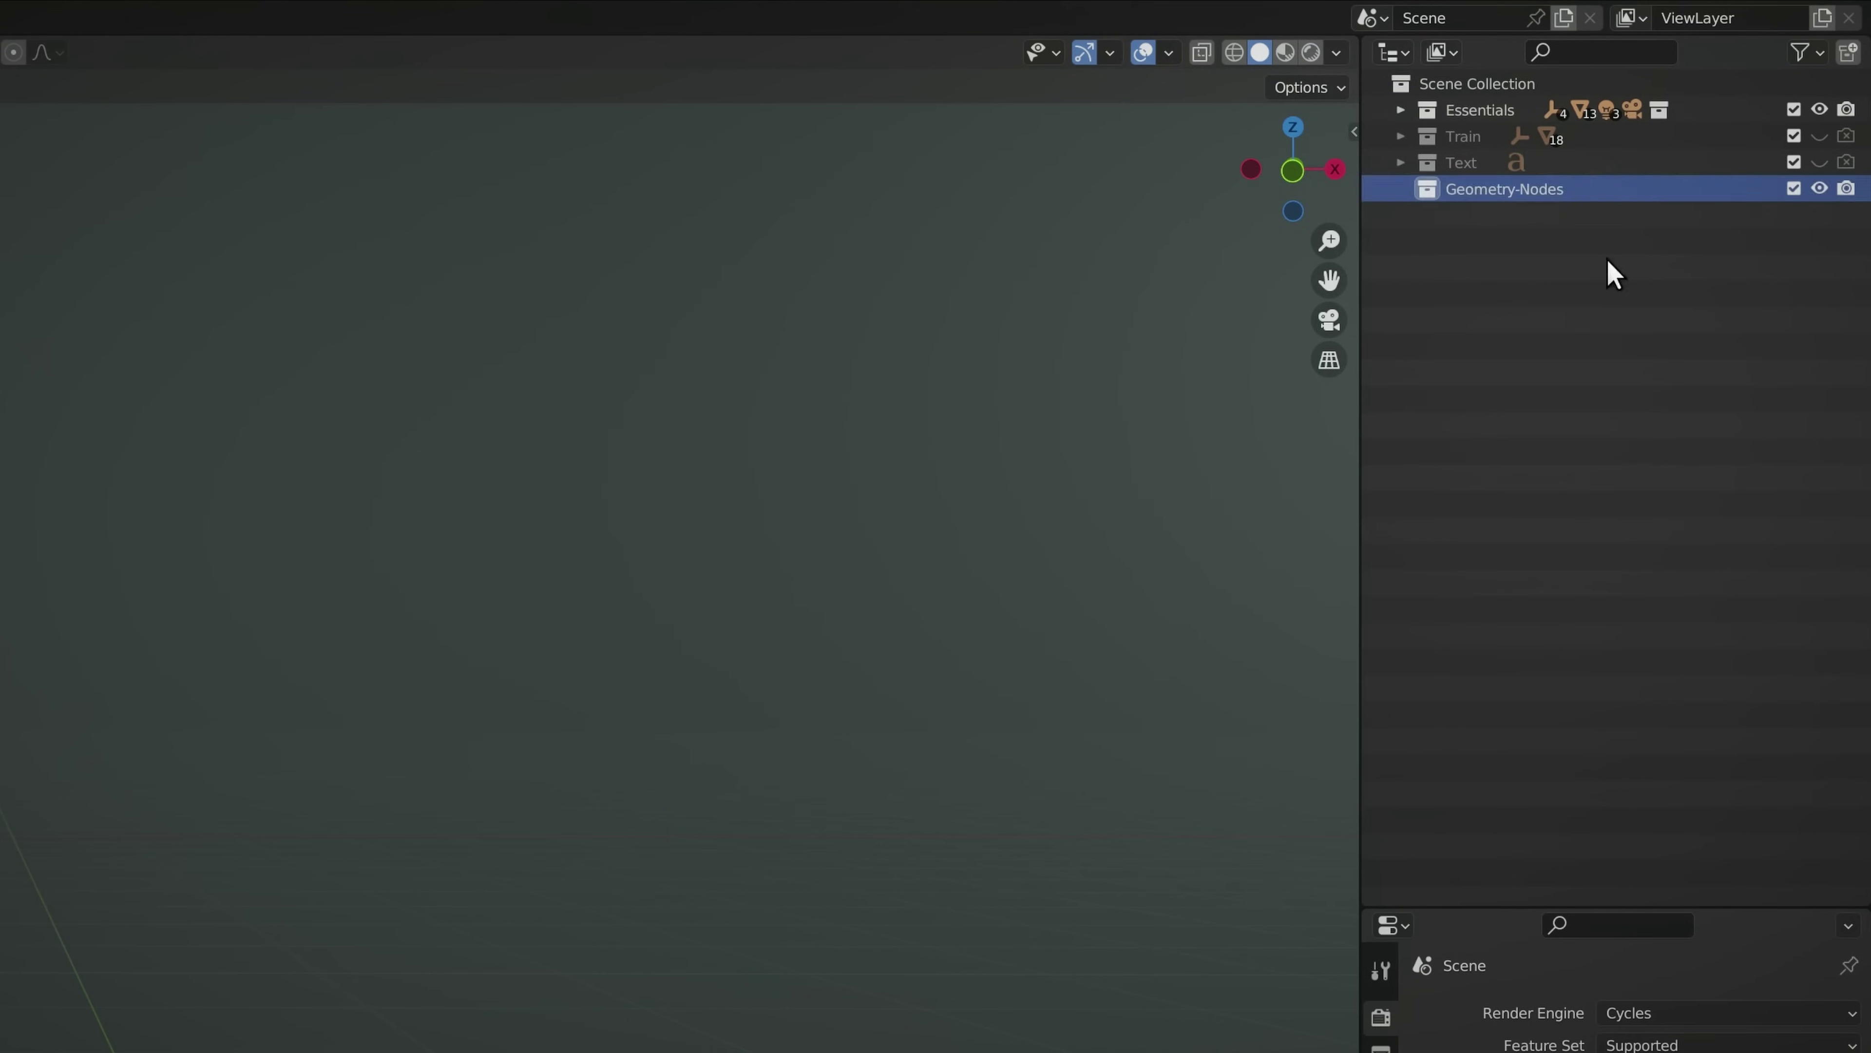
# Add a plane mesh at the world origin inside the Geometry-Nodes collection
pyautogui.click(117, 51)
pyautogui.moveTo(389, 80)
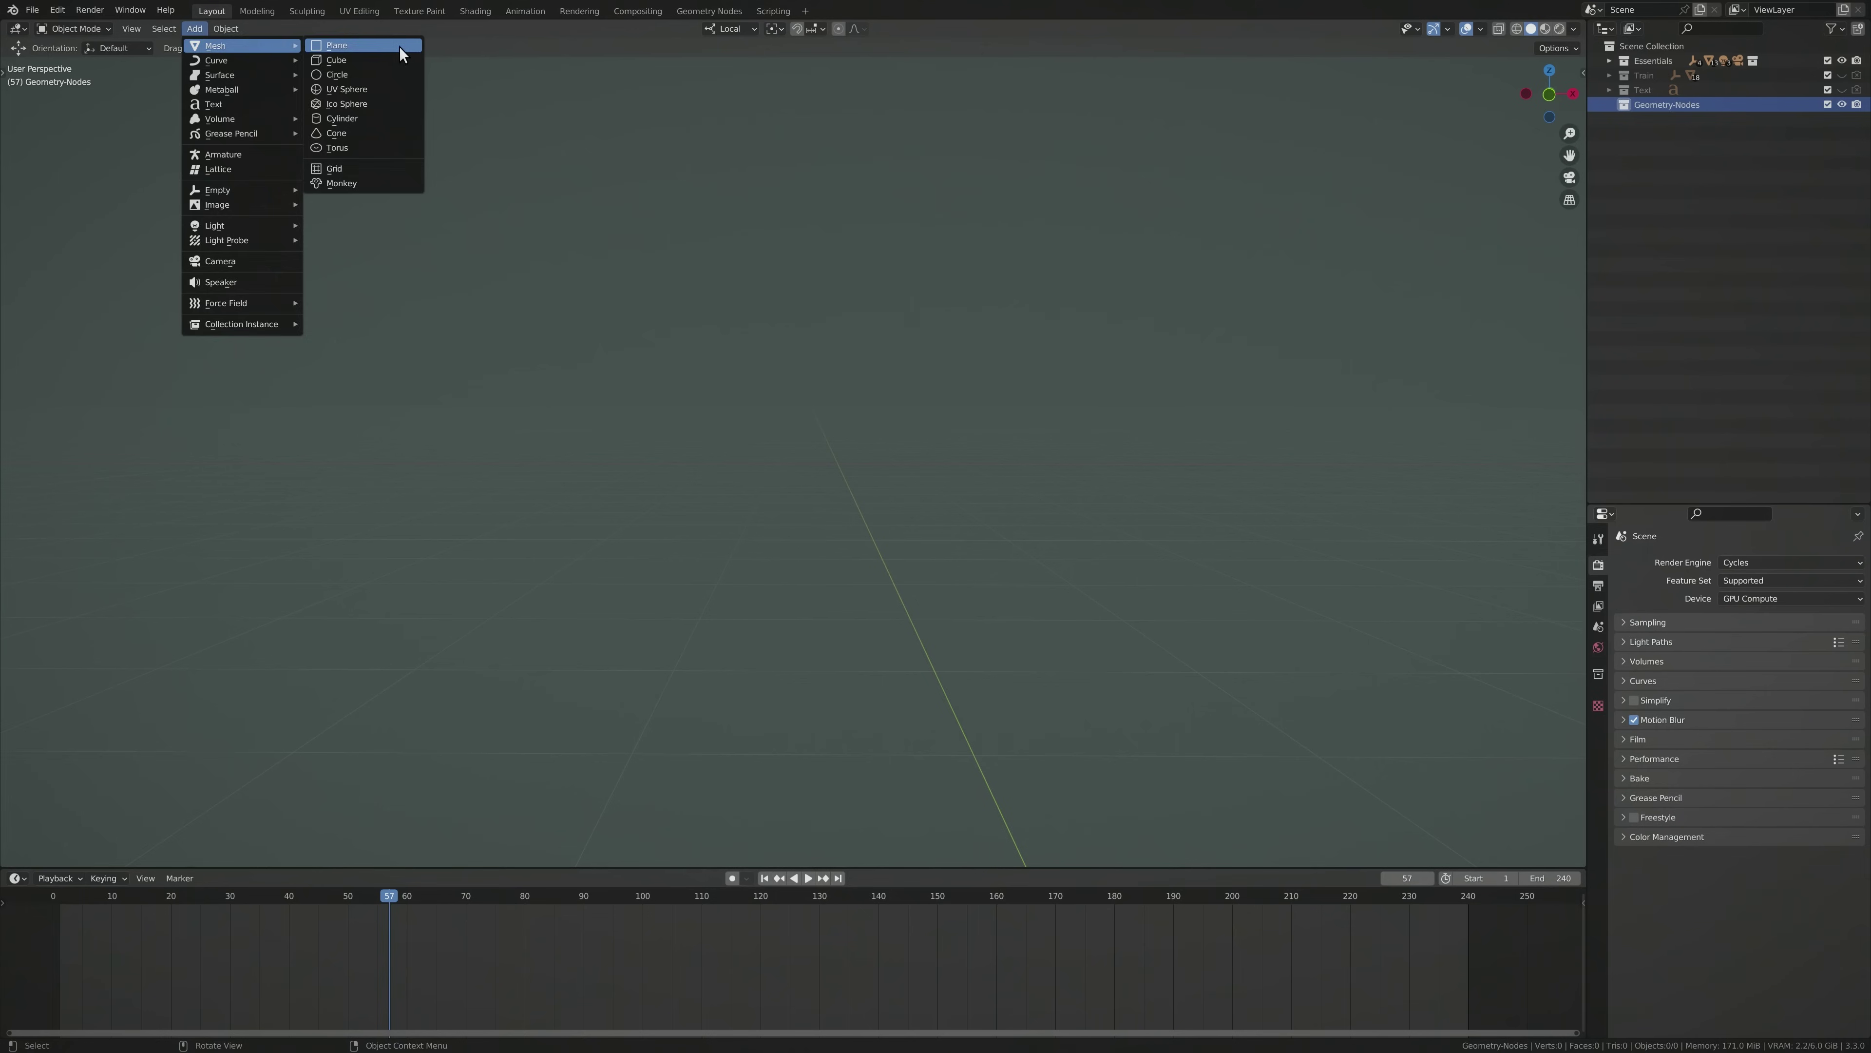
pyautogui.click(399, 46)
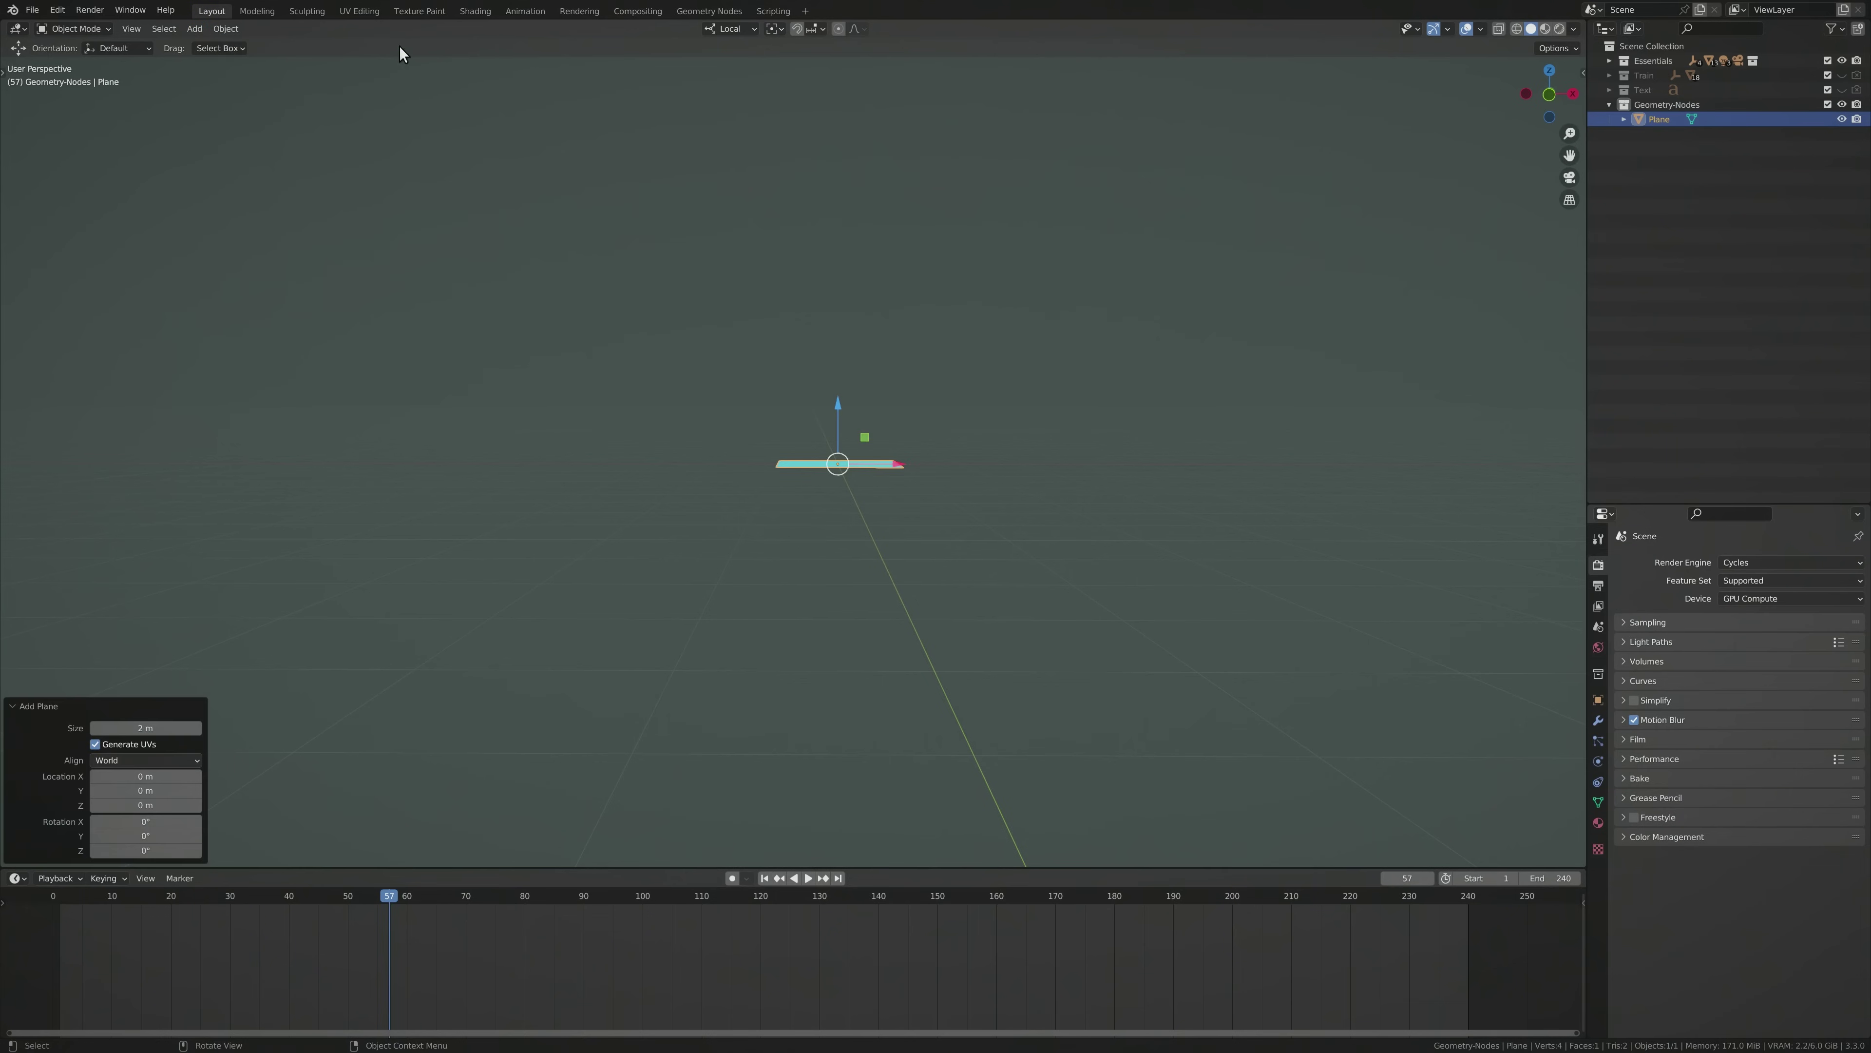
pyautogui.scroll(4, 1178, 508)
# Duplicate the plane in place and rename the copy GN-Object
pyautogui.hotkey('shift', 'd')
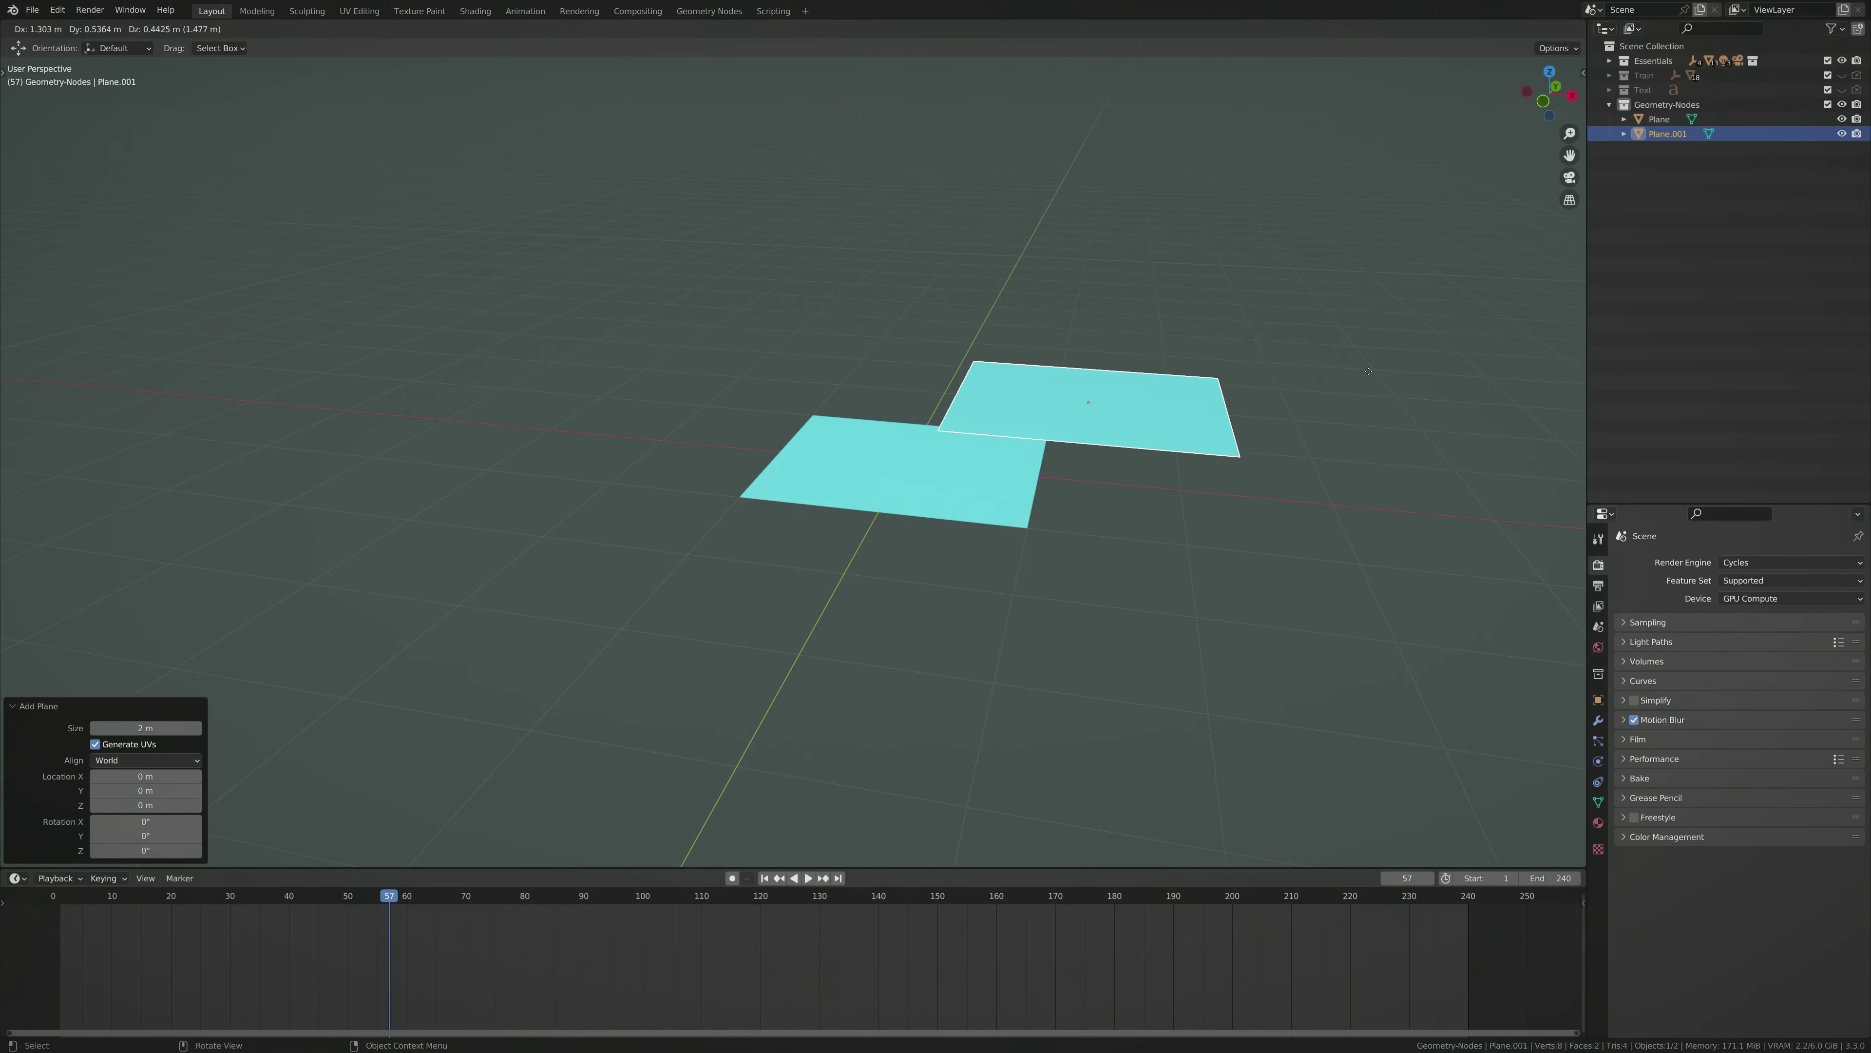
pyautogui.rightClick(1300, 363)
pyautogui.press('F2')
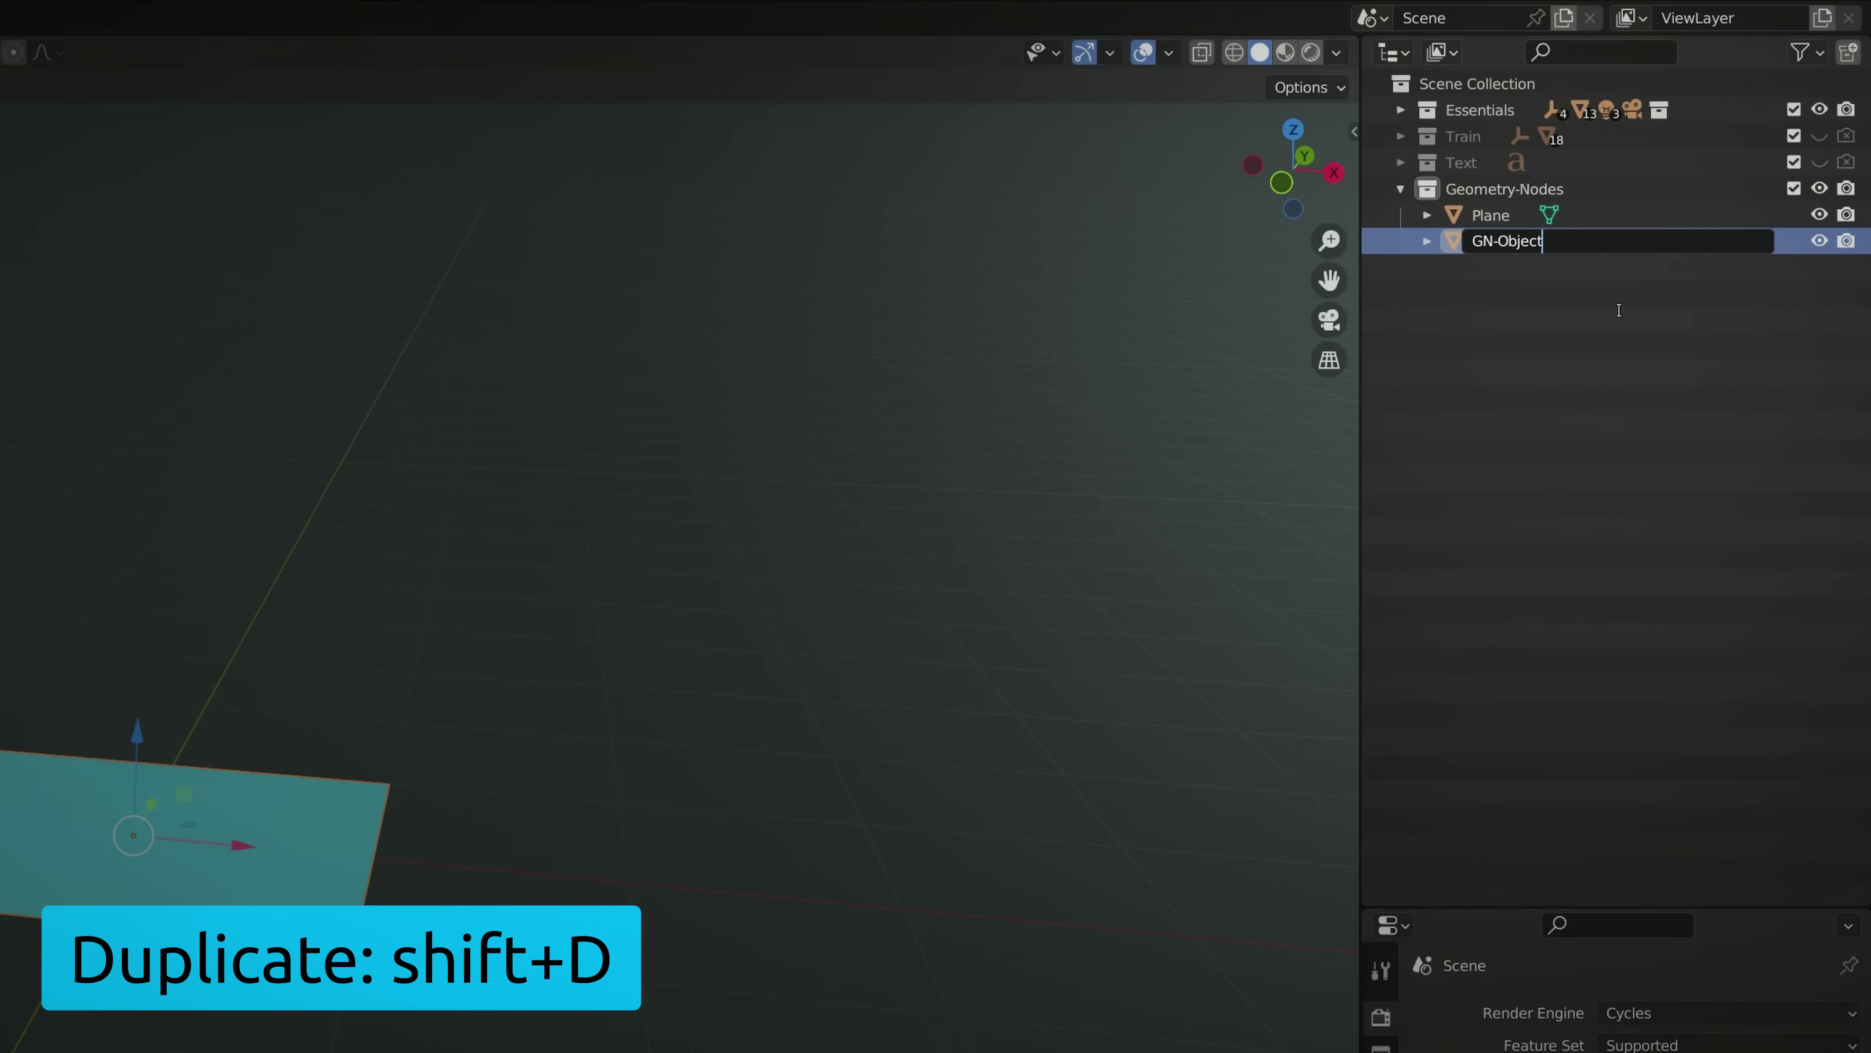
pyautogui.press('Return')
# Rotate the original plane's mesh 90° about the Y axis in Edit Mode and scale it up
pyautogui.click(1501, 247)
pyautogui.press('Tab')
pyautogui.write('ry90')
pyautogui.press('Return')
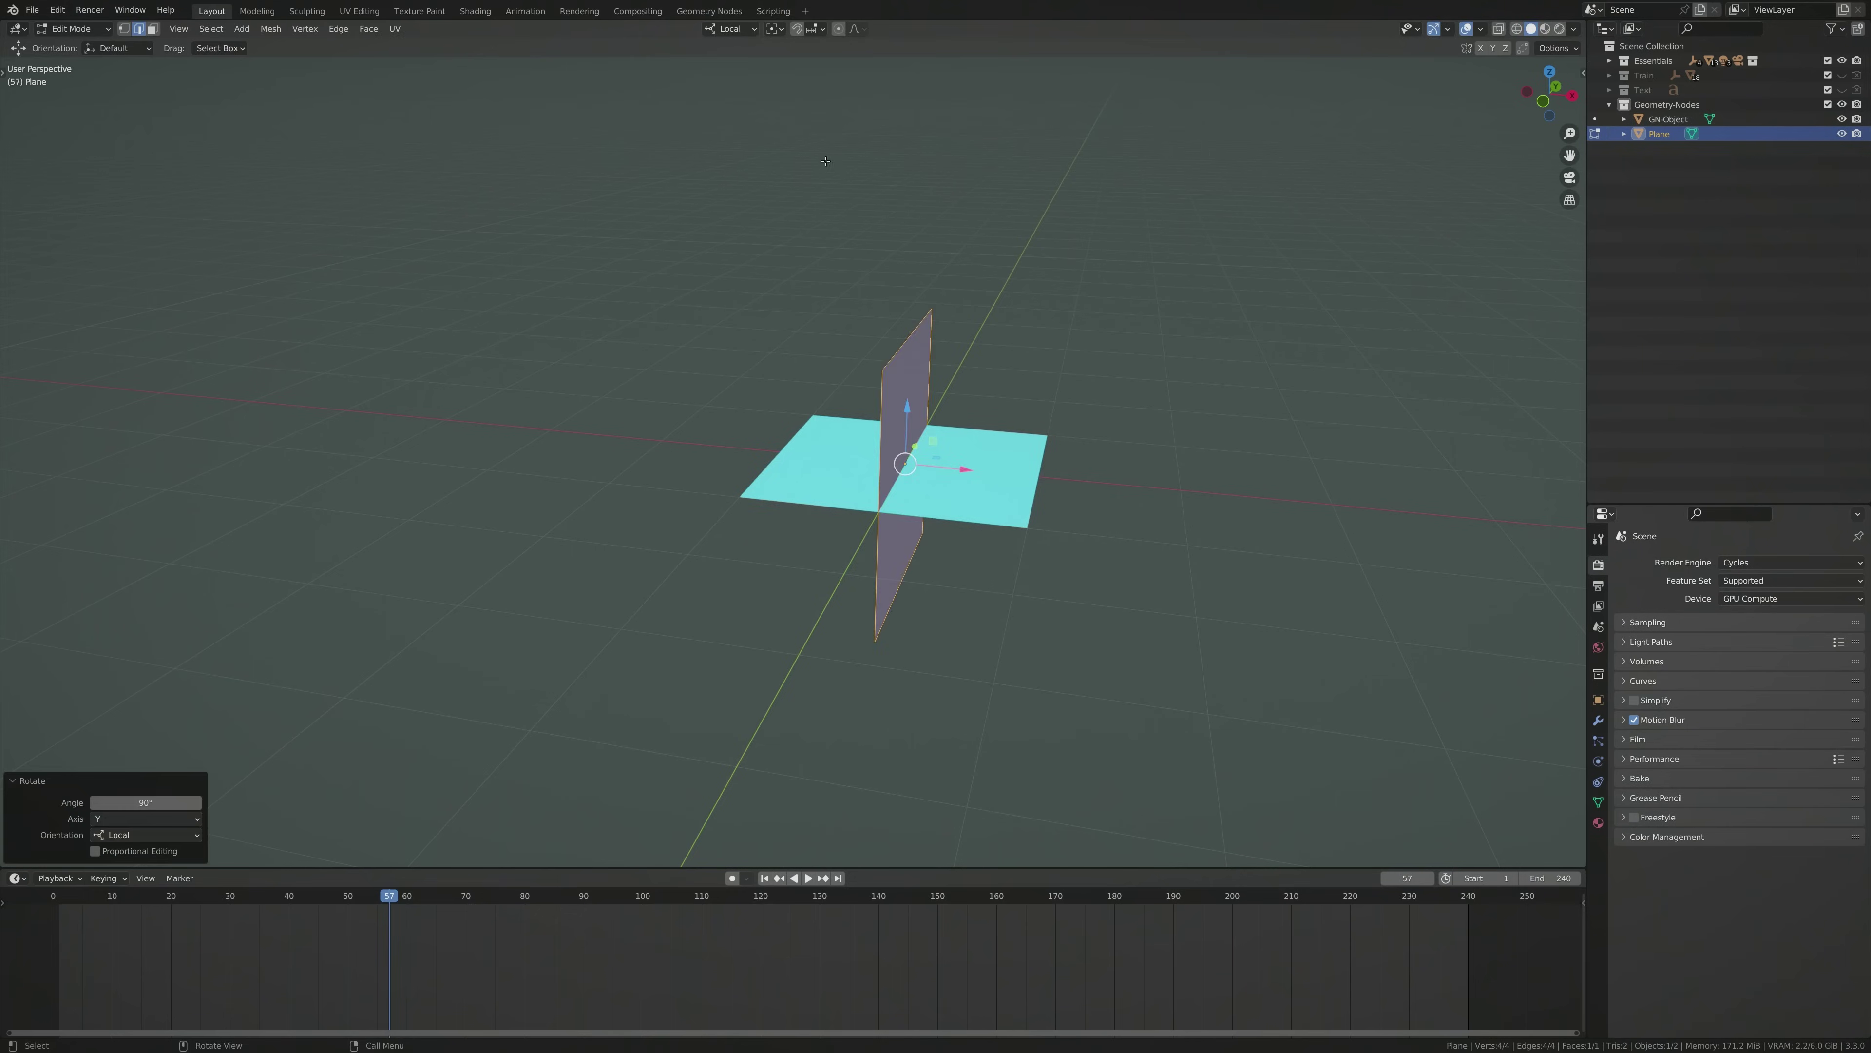
pyautogui.press('s')
# Rename the enlarged vertical plane Animator
pyautogui.click(1472, 206)
pyautogui.press('F2')
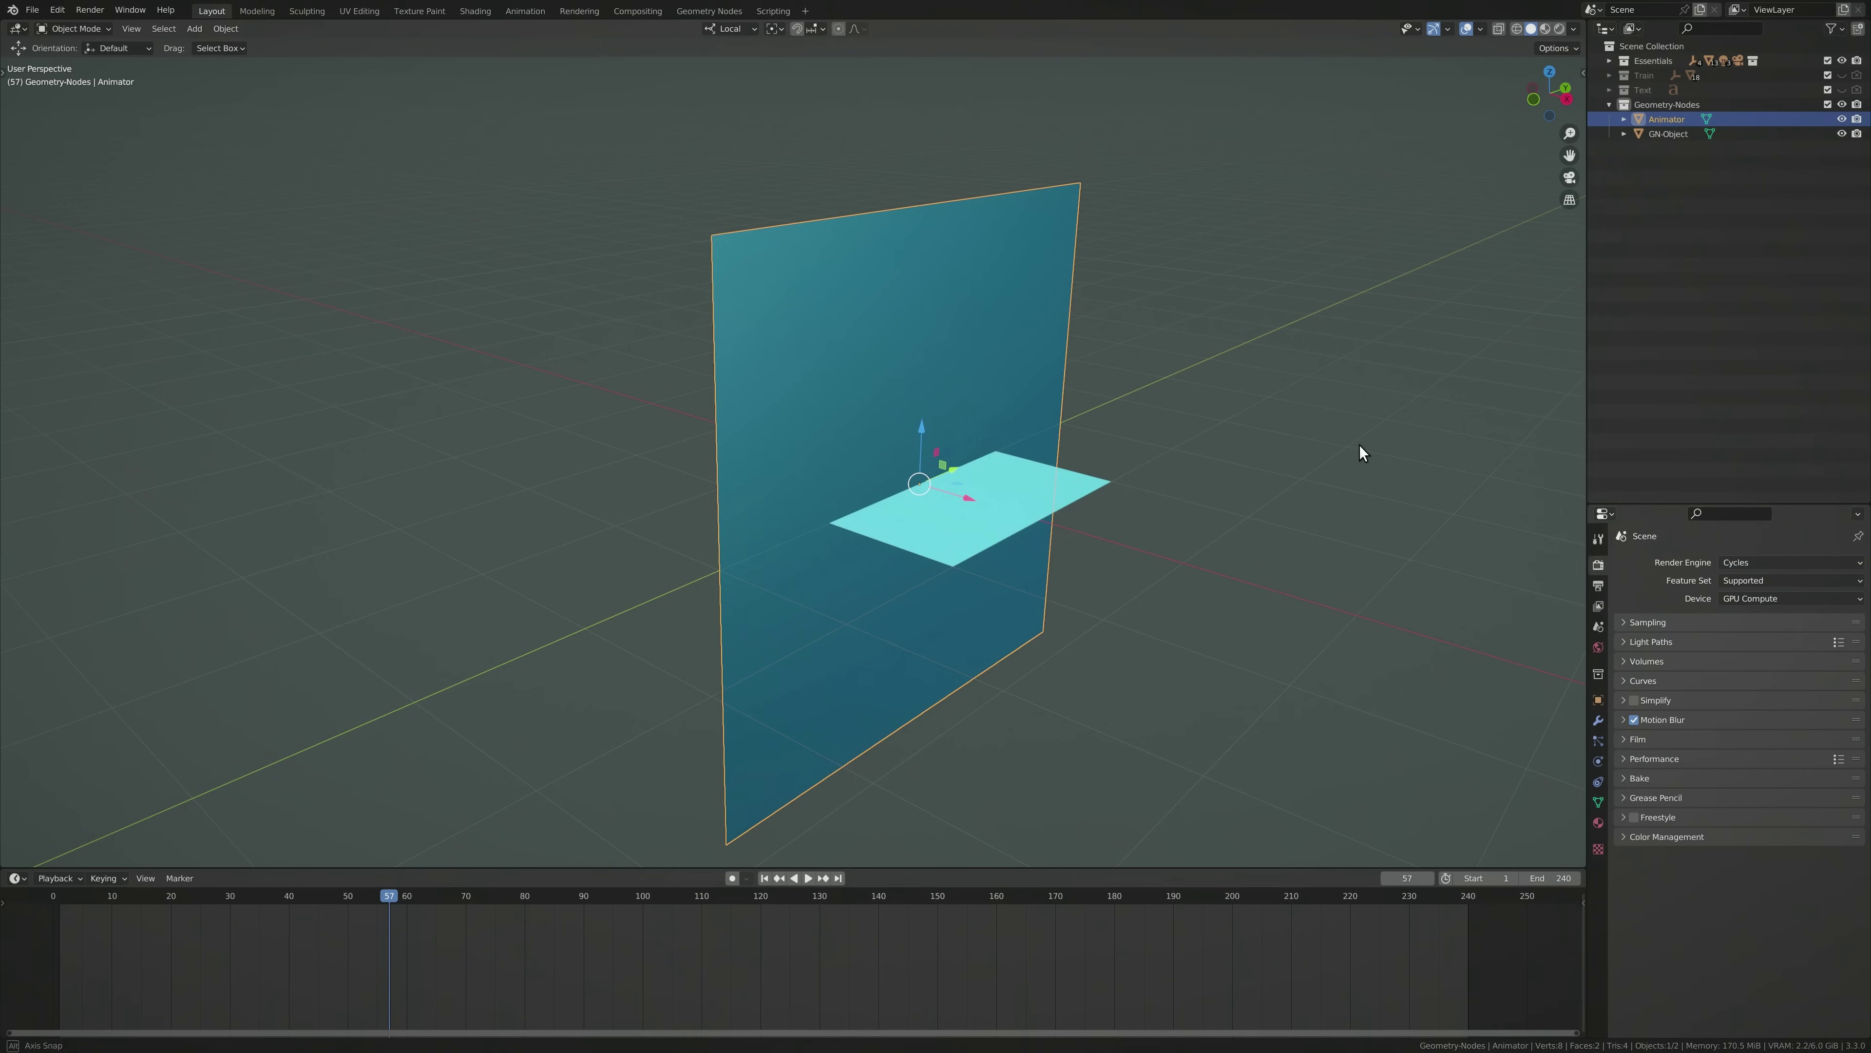
pyautogui.moveTo(1359, 445); pyautogui.dragTo(1374, 279, button='middle')
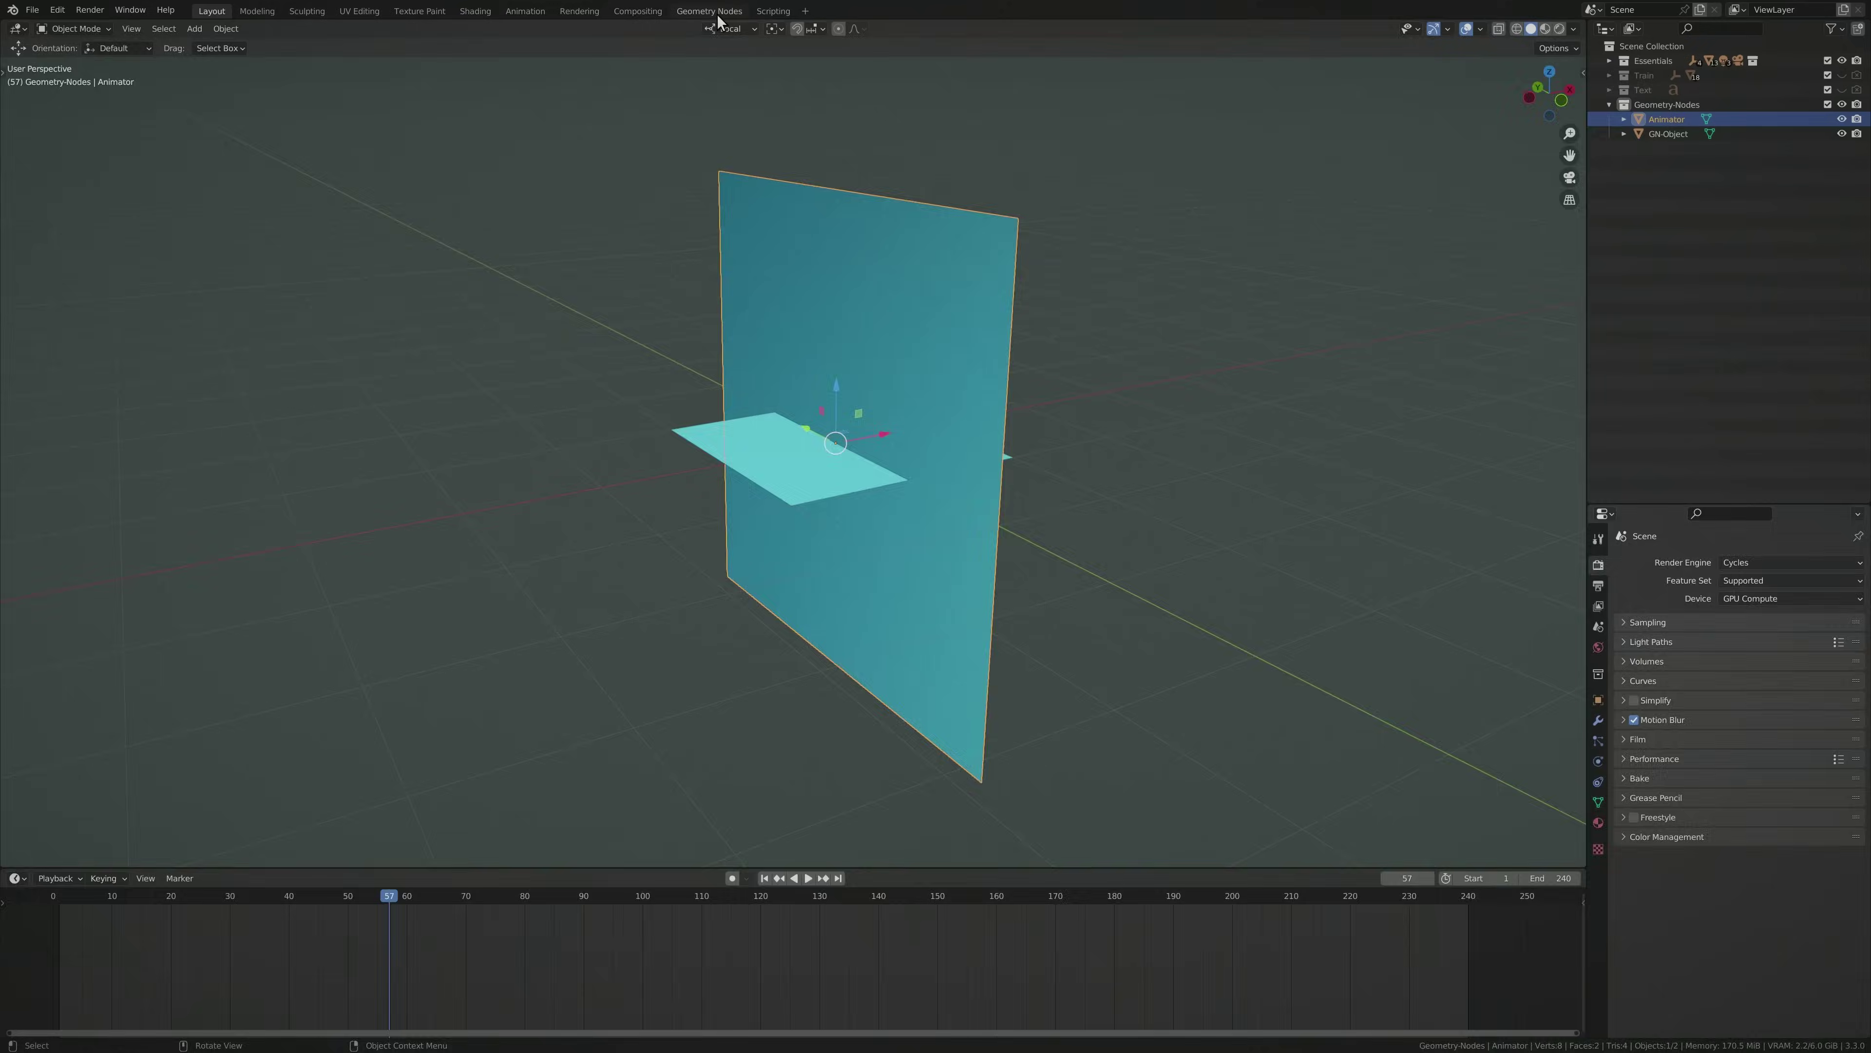
# In the Geometry Nodes workspace, give GN-Object a Geometry Nodes modifier with a new node group
pyautogui.click(878, 20)
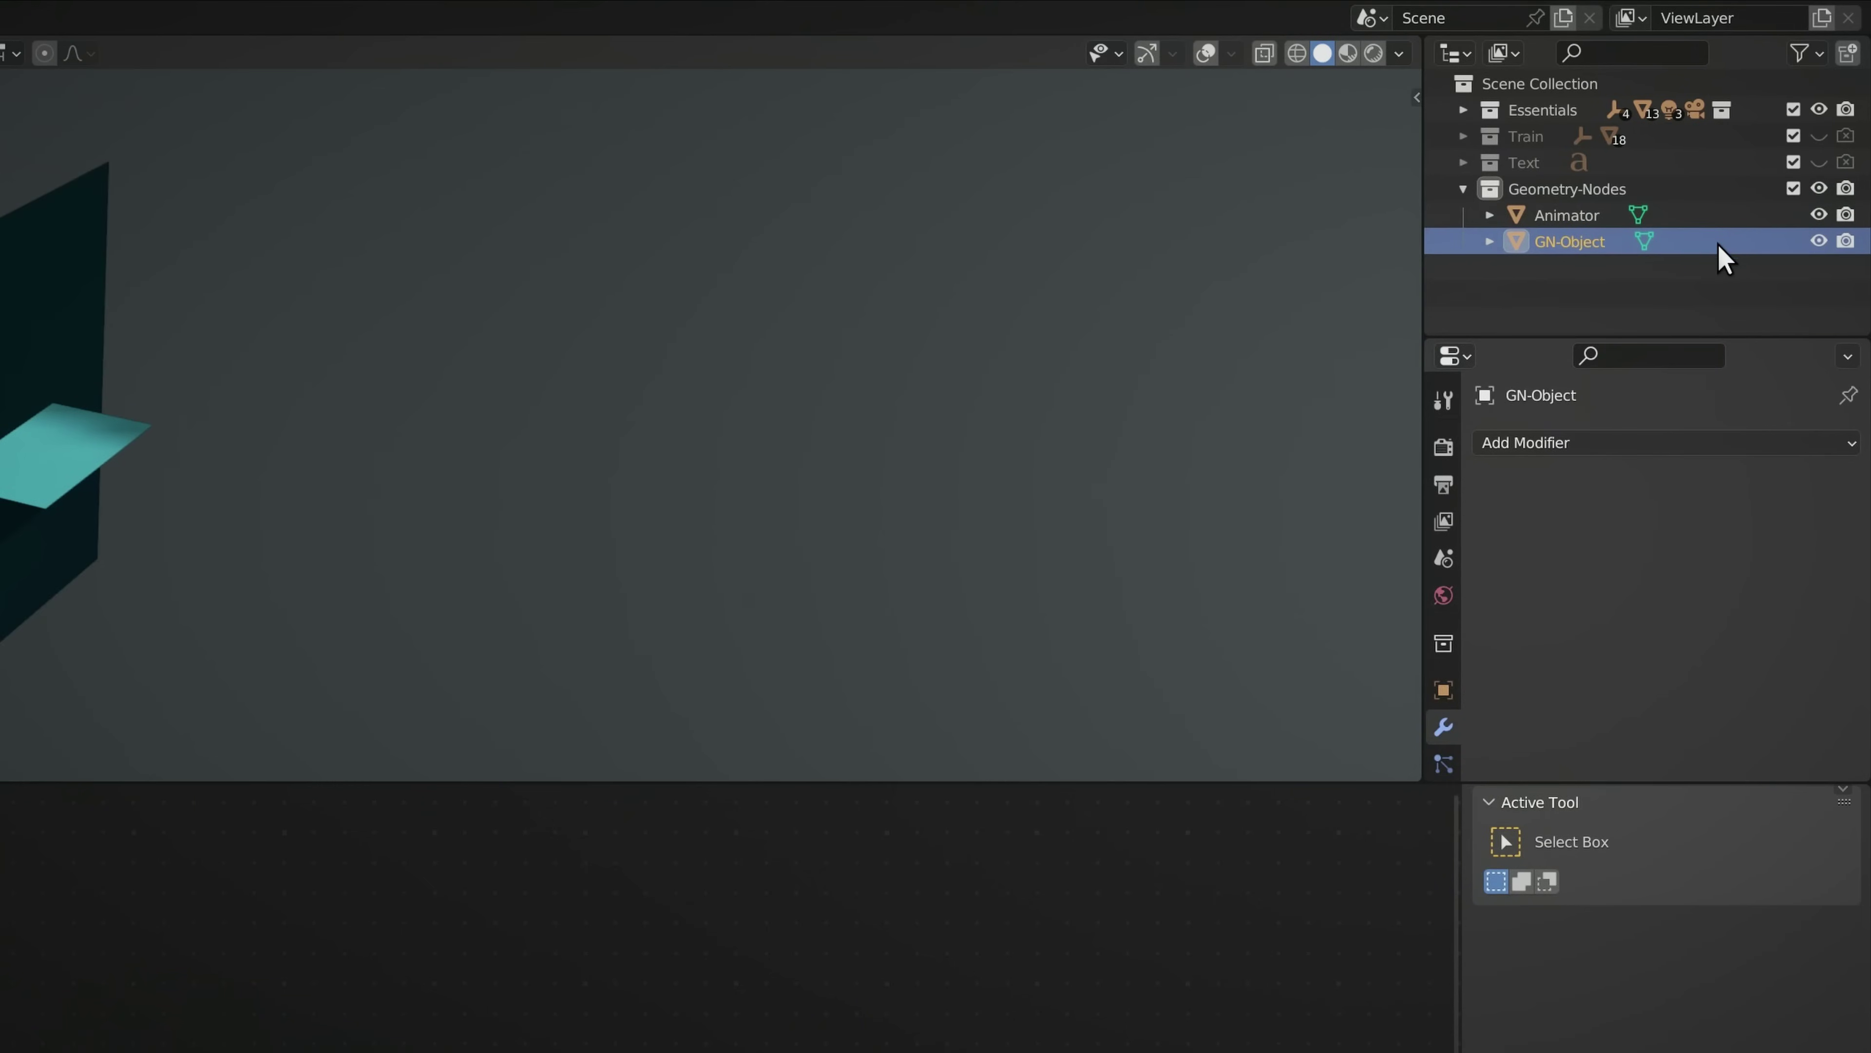
pyautogui.click(1726, 444)
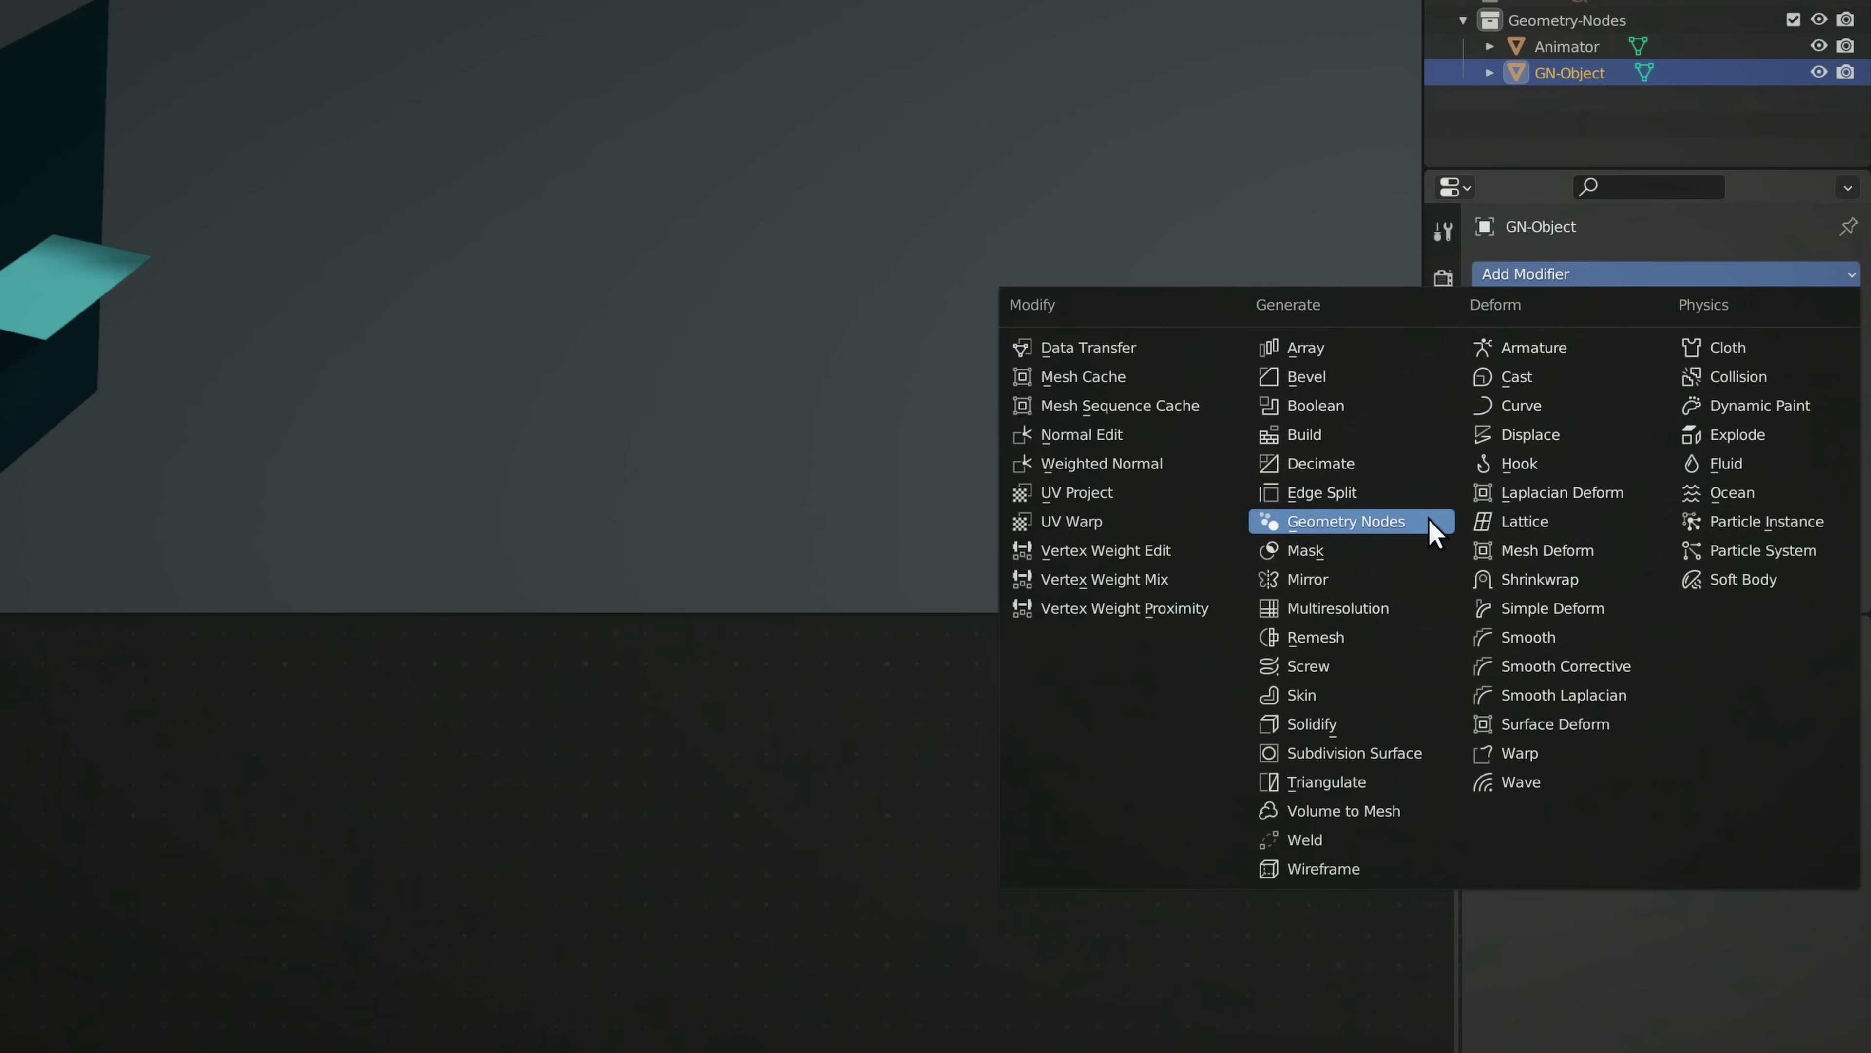
pyautogui.click(1399, 521)
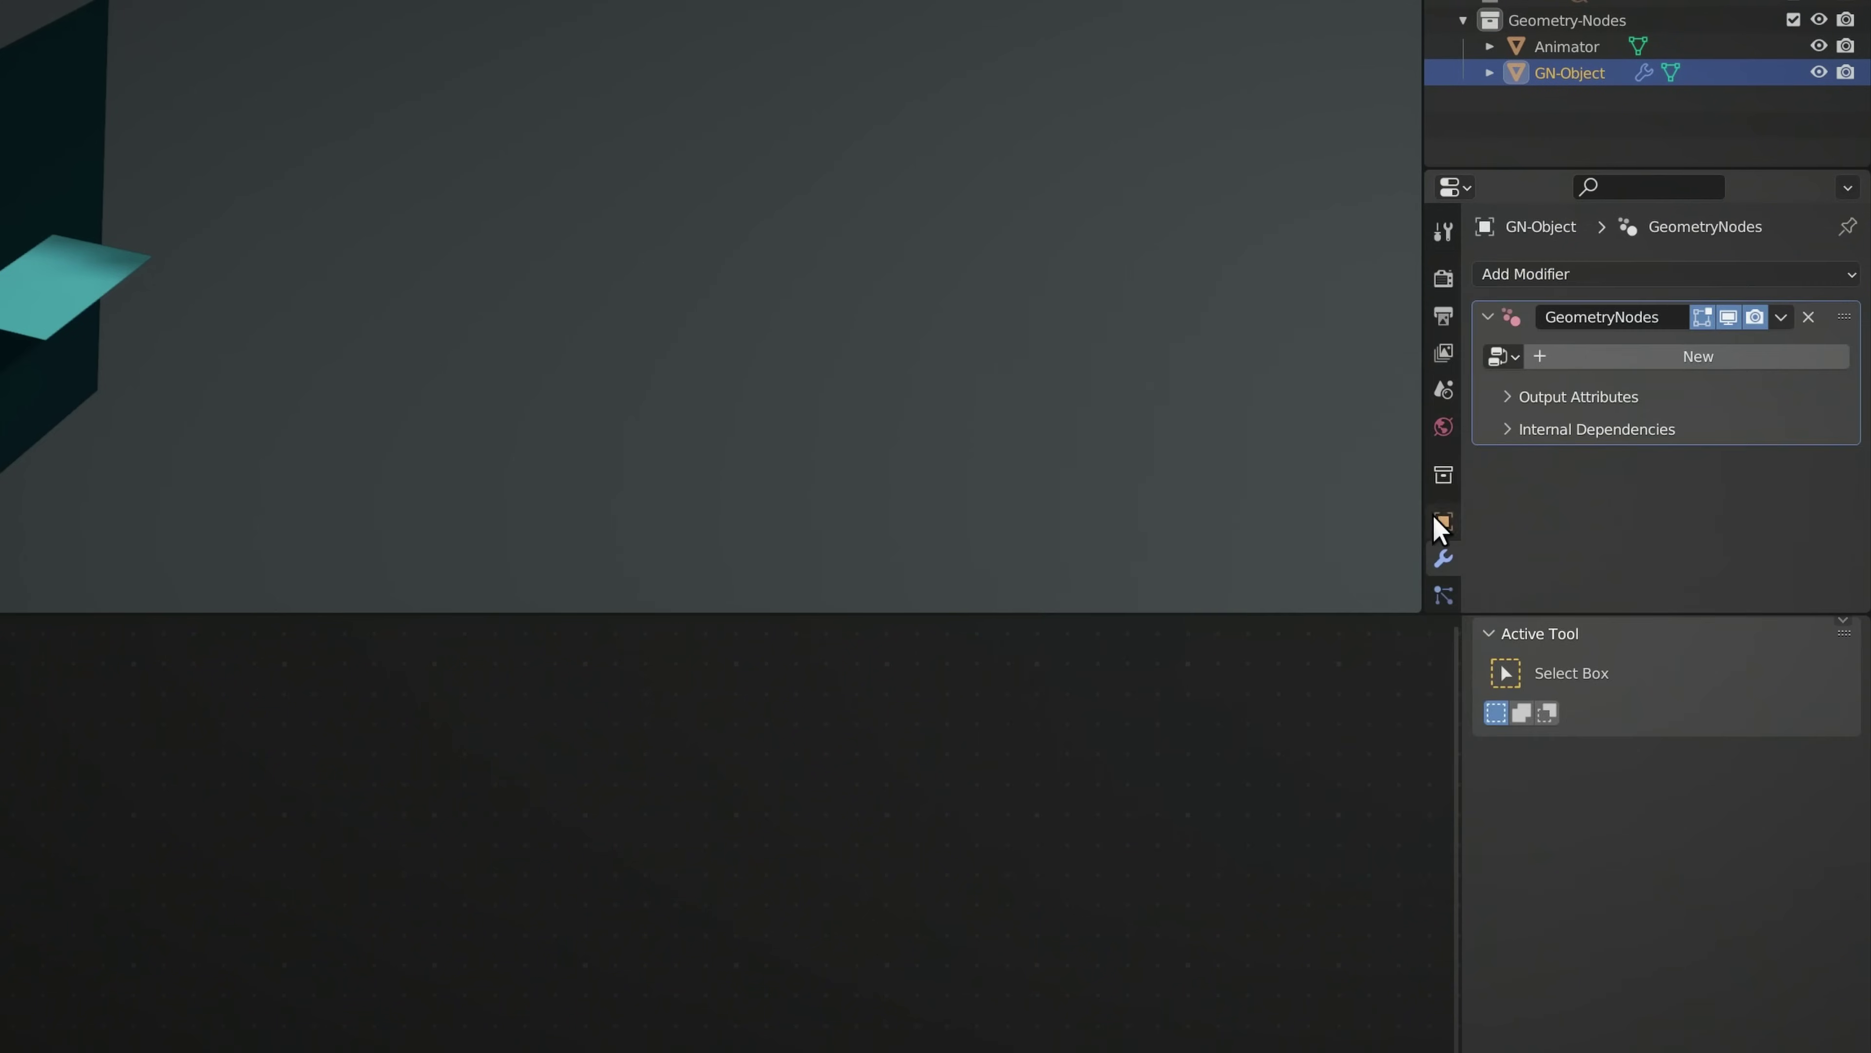
pyautogui.click(1716, 356)
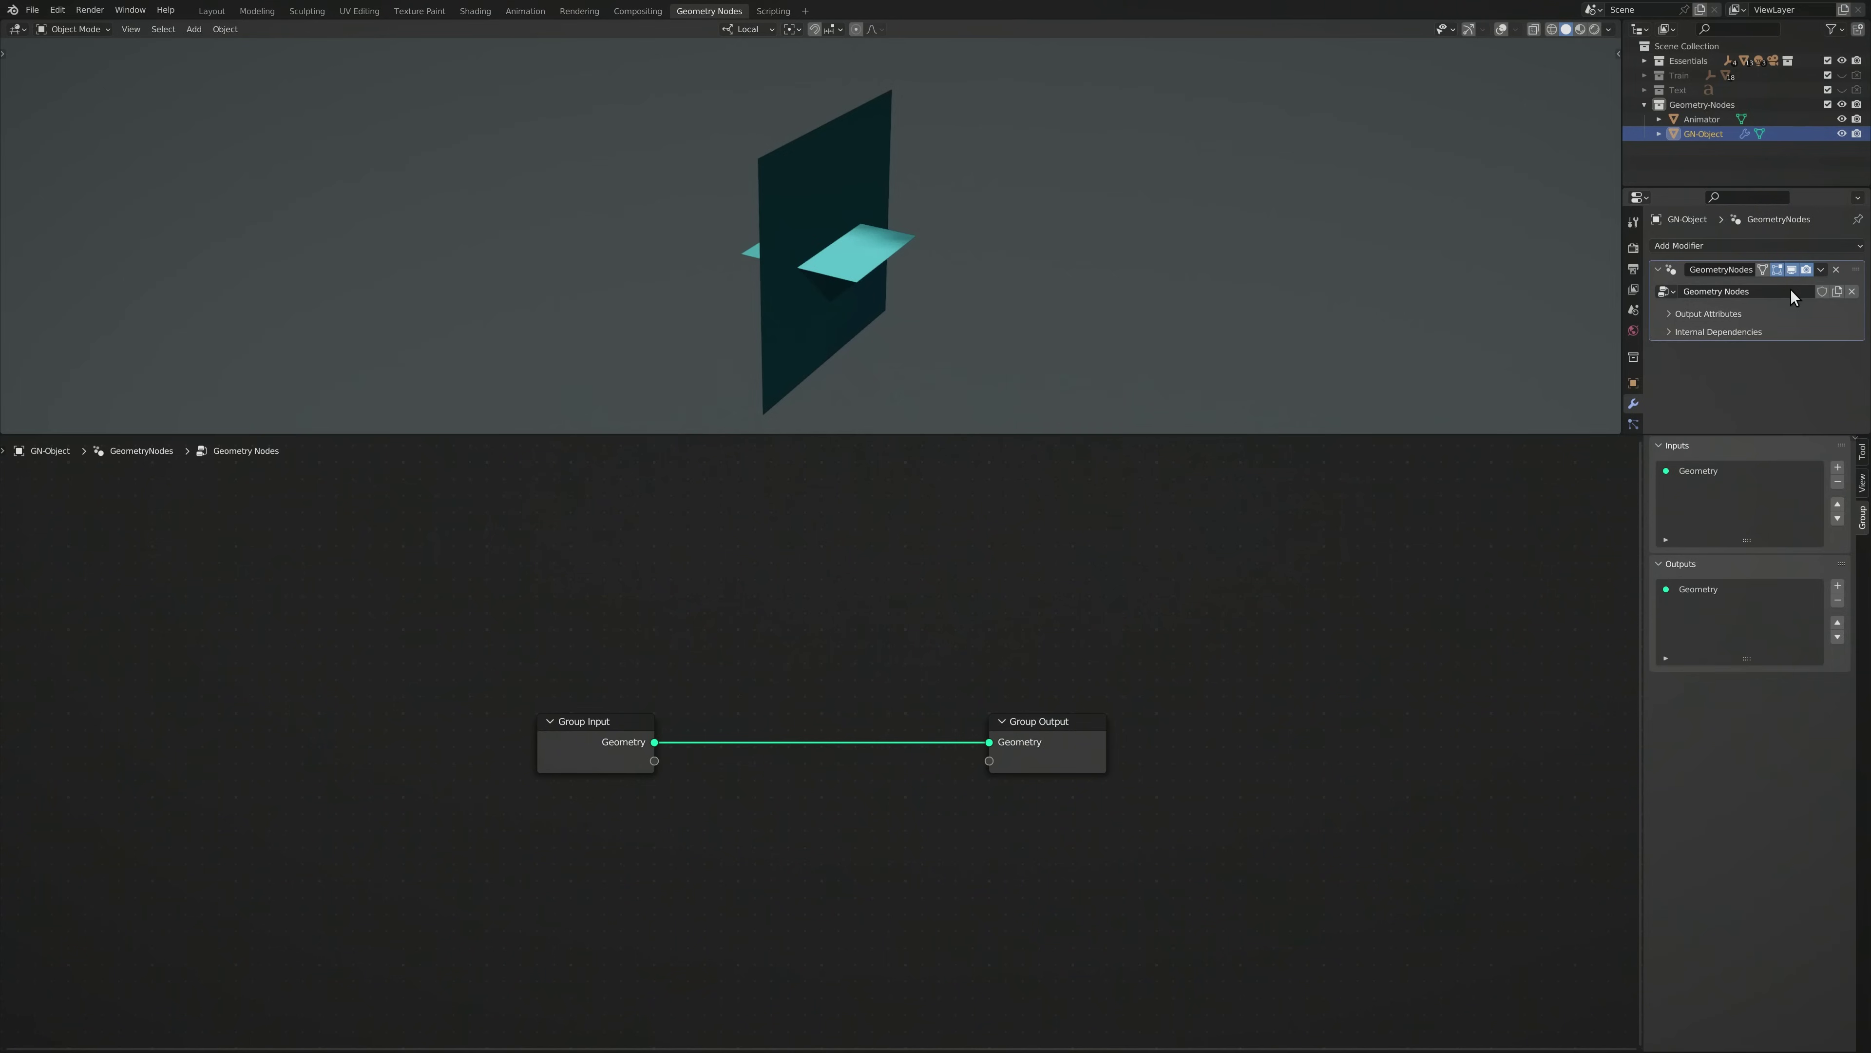
# Replace the node group's Geometry input with a Collection-type input named Collection
pyautogui.click(1729, 471)
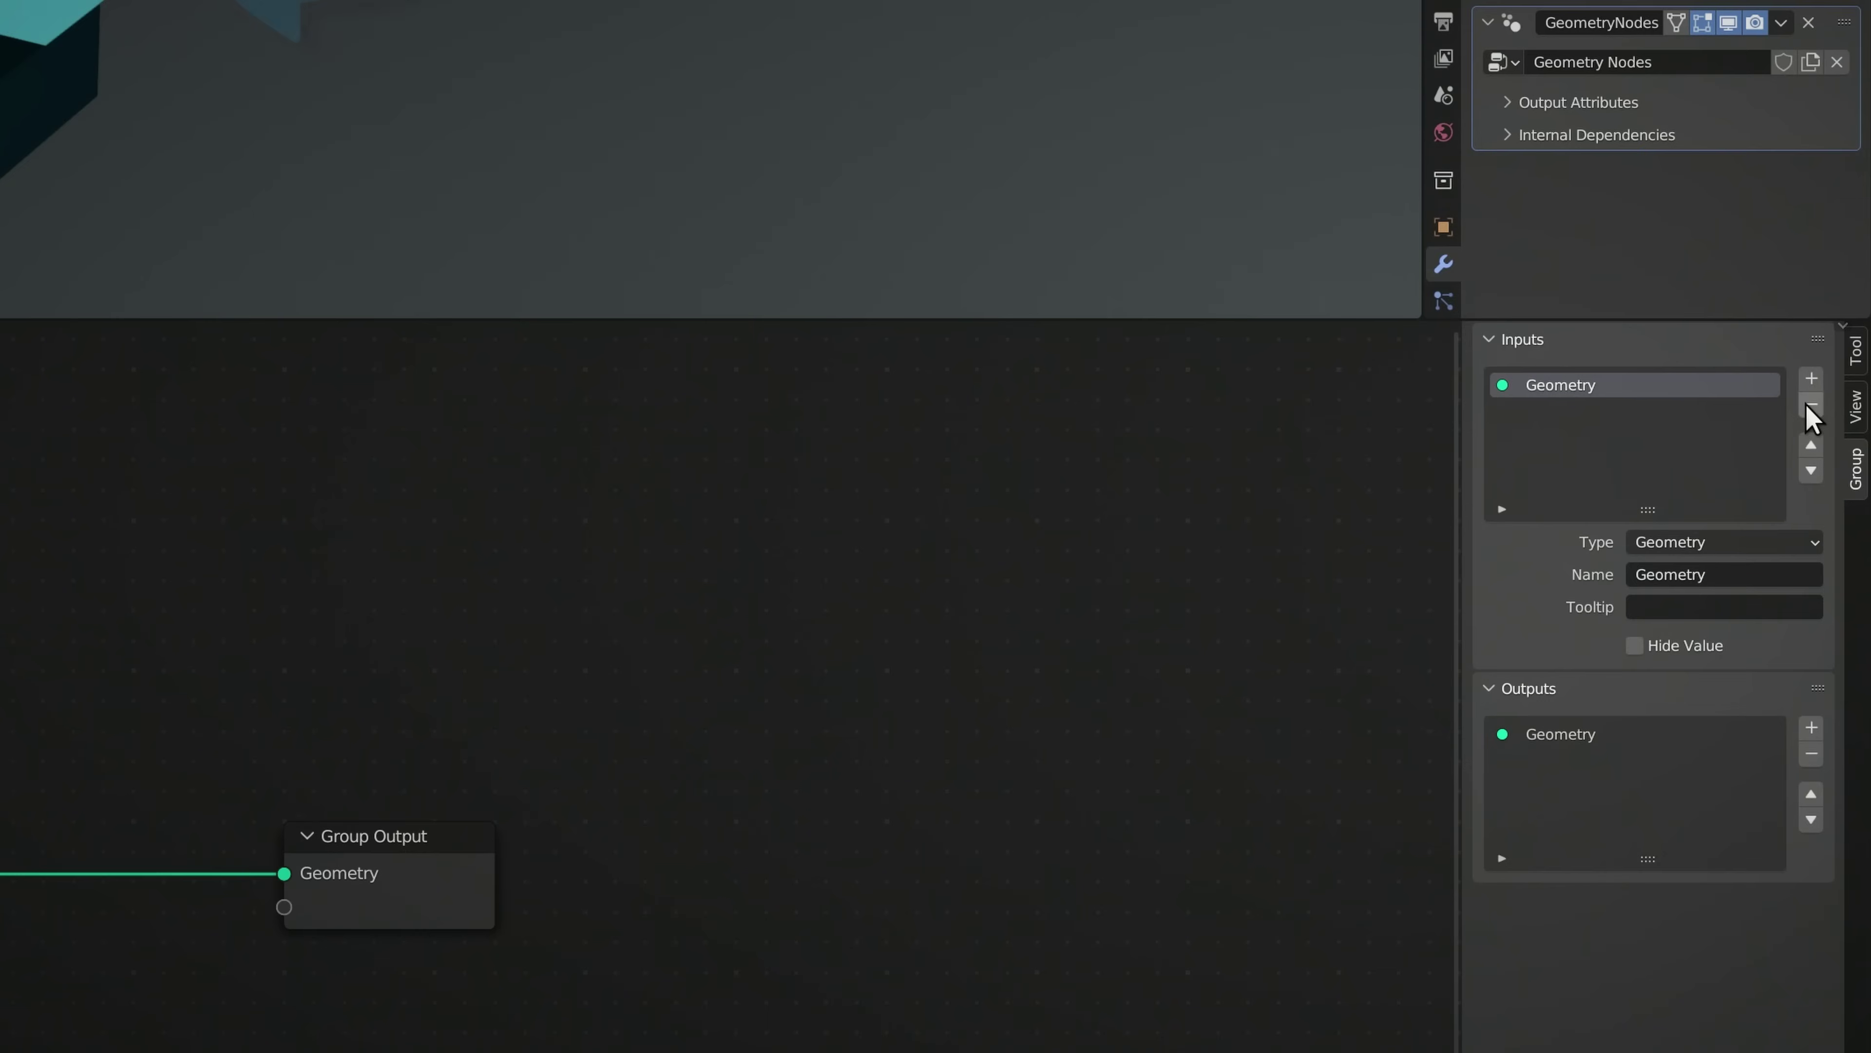
pyautogui.click(1811, 406)
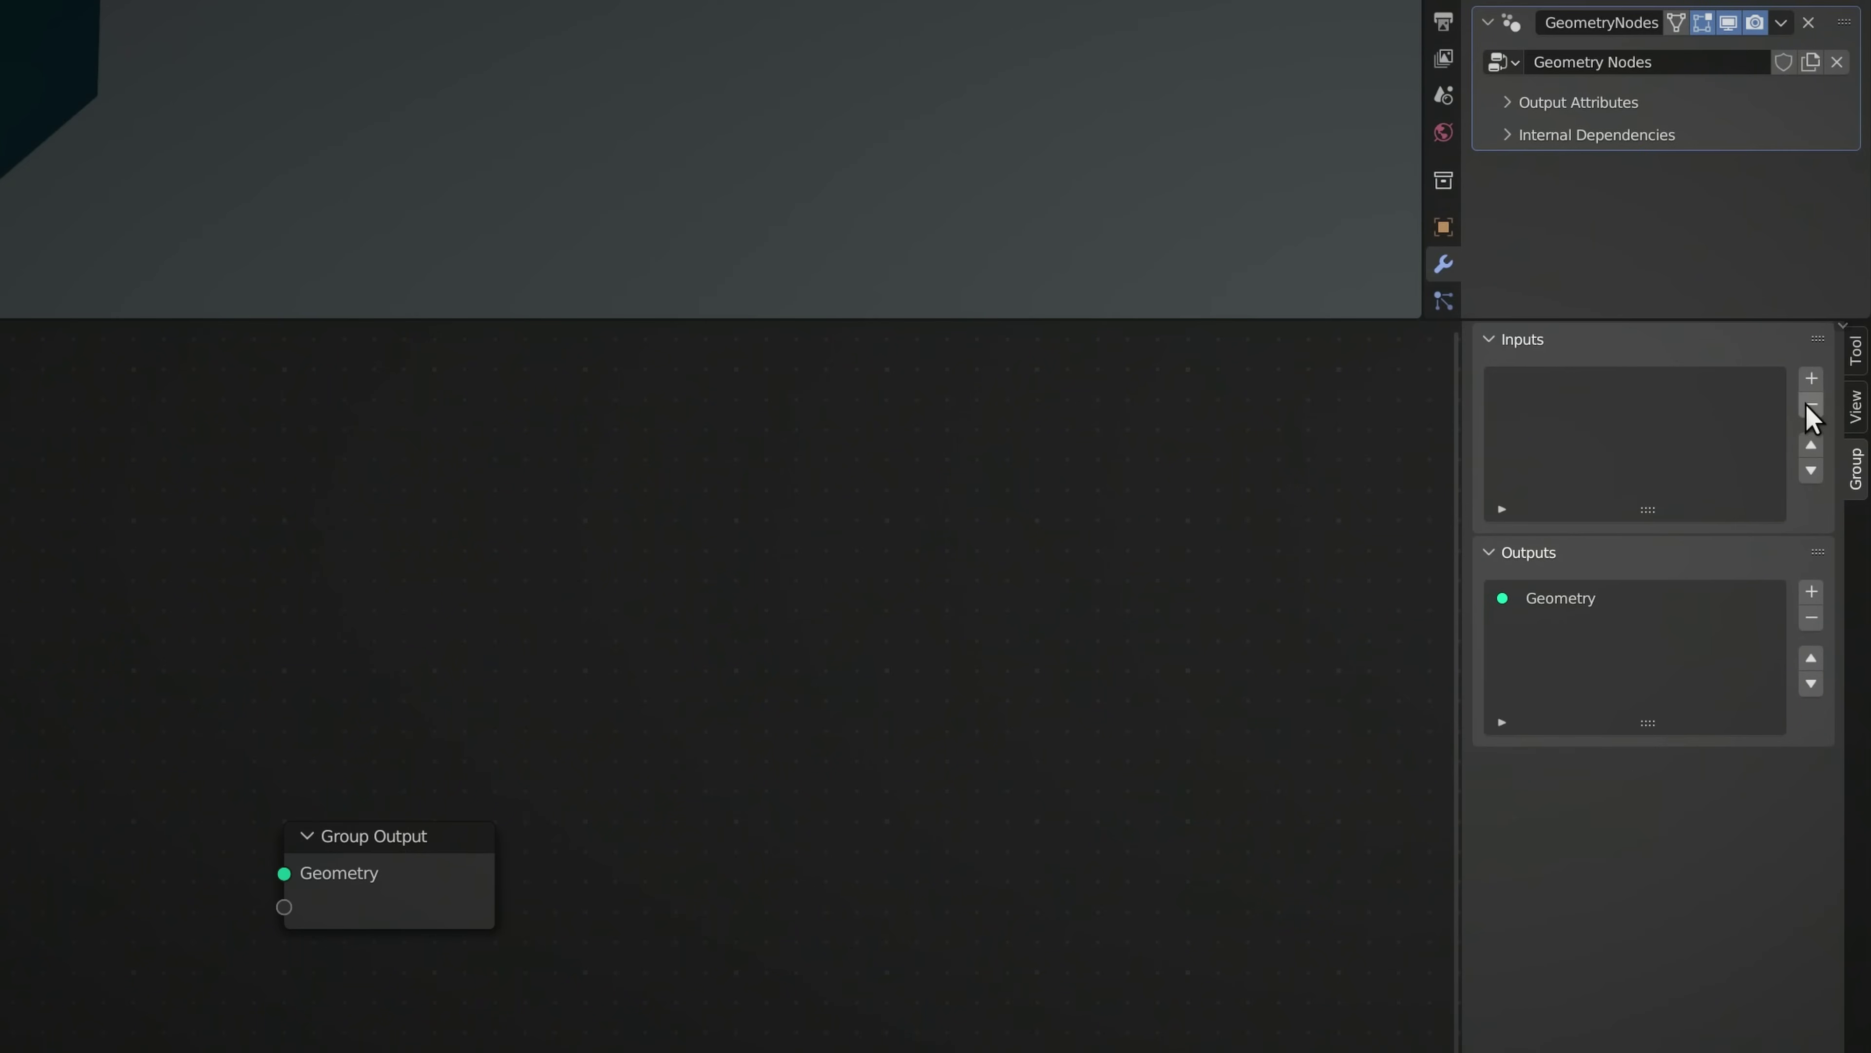
pyautogui.click(1812, 378)
pyautogui.click(1798, 546)
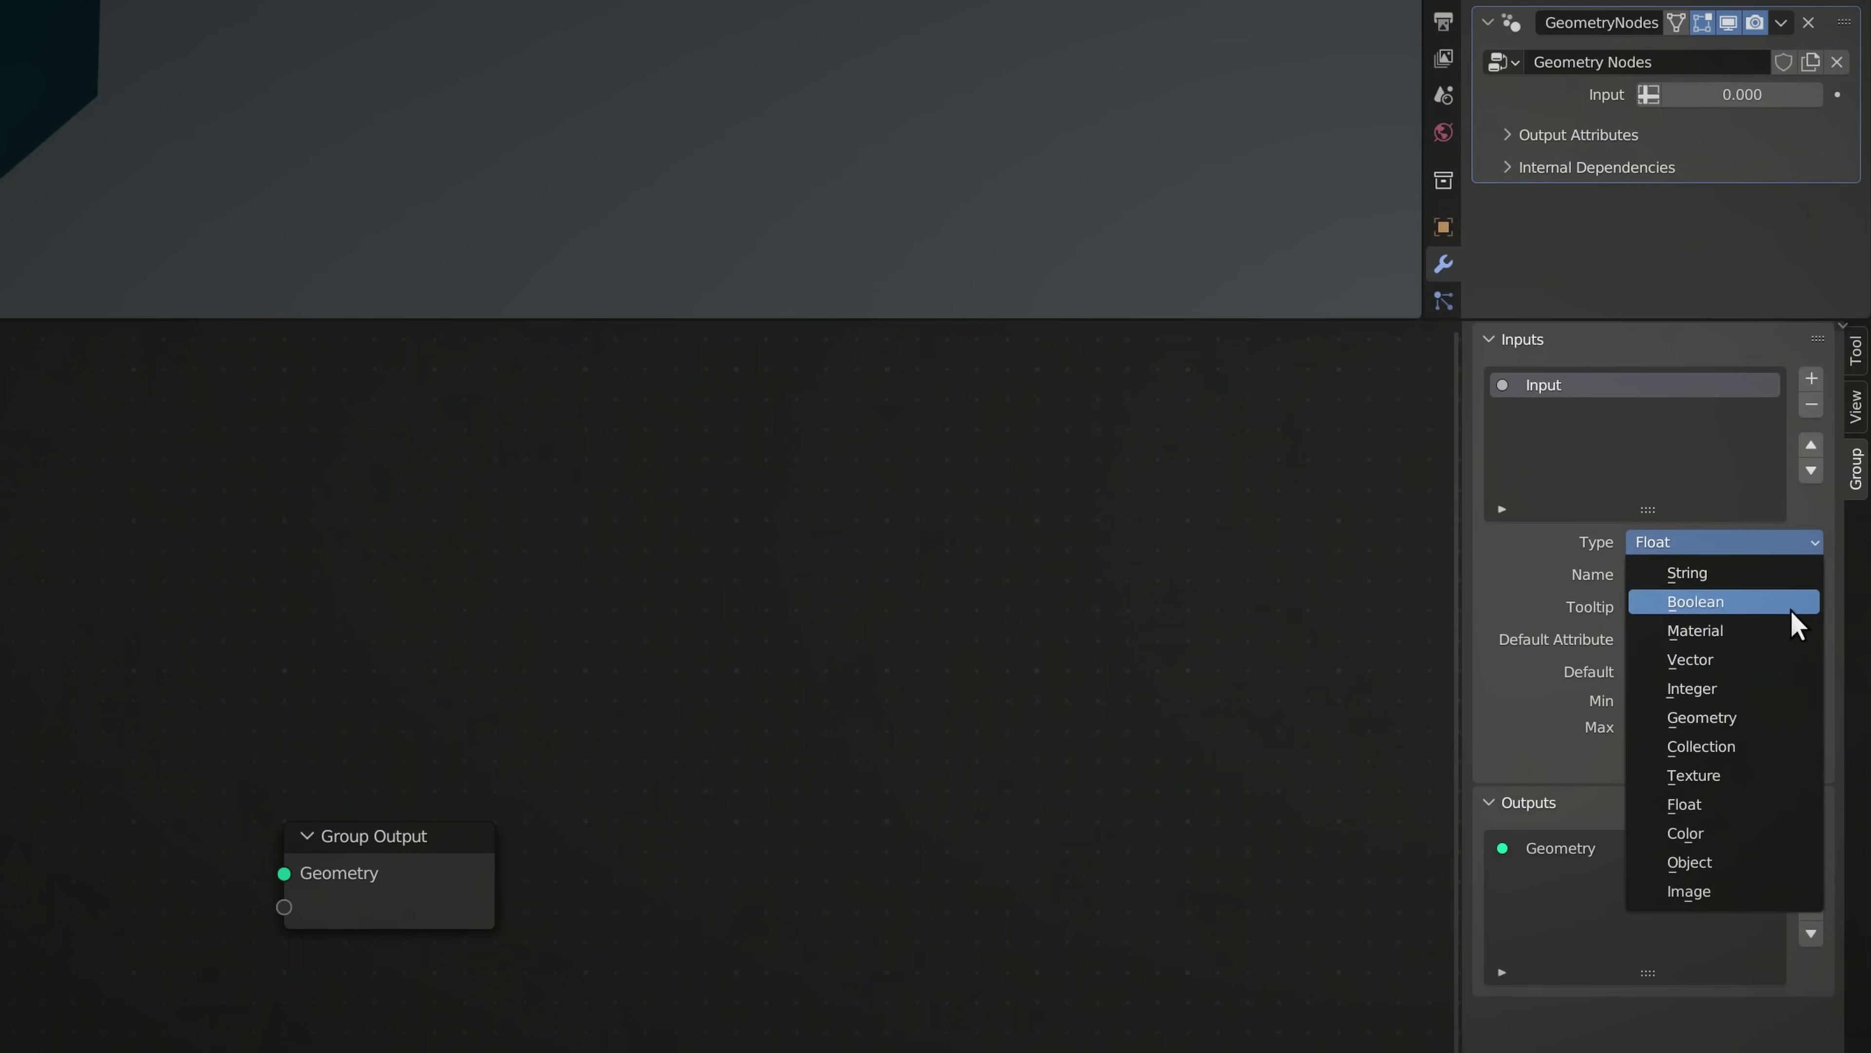
pyautogui.click(1788, 746)
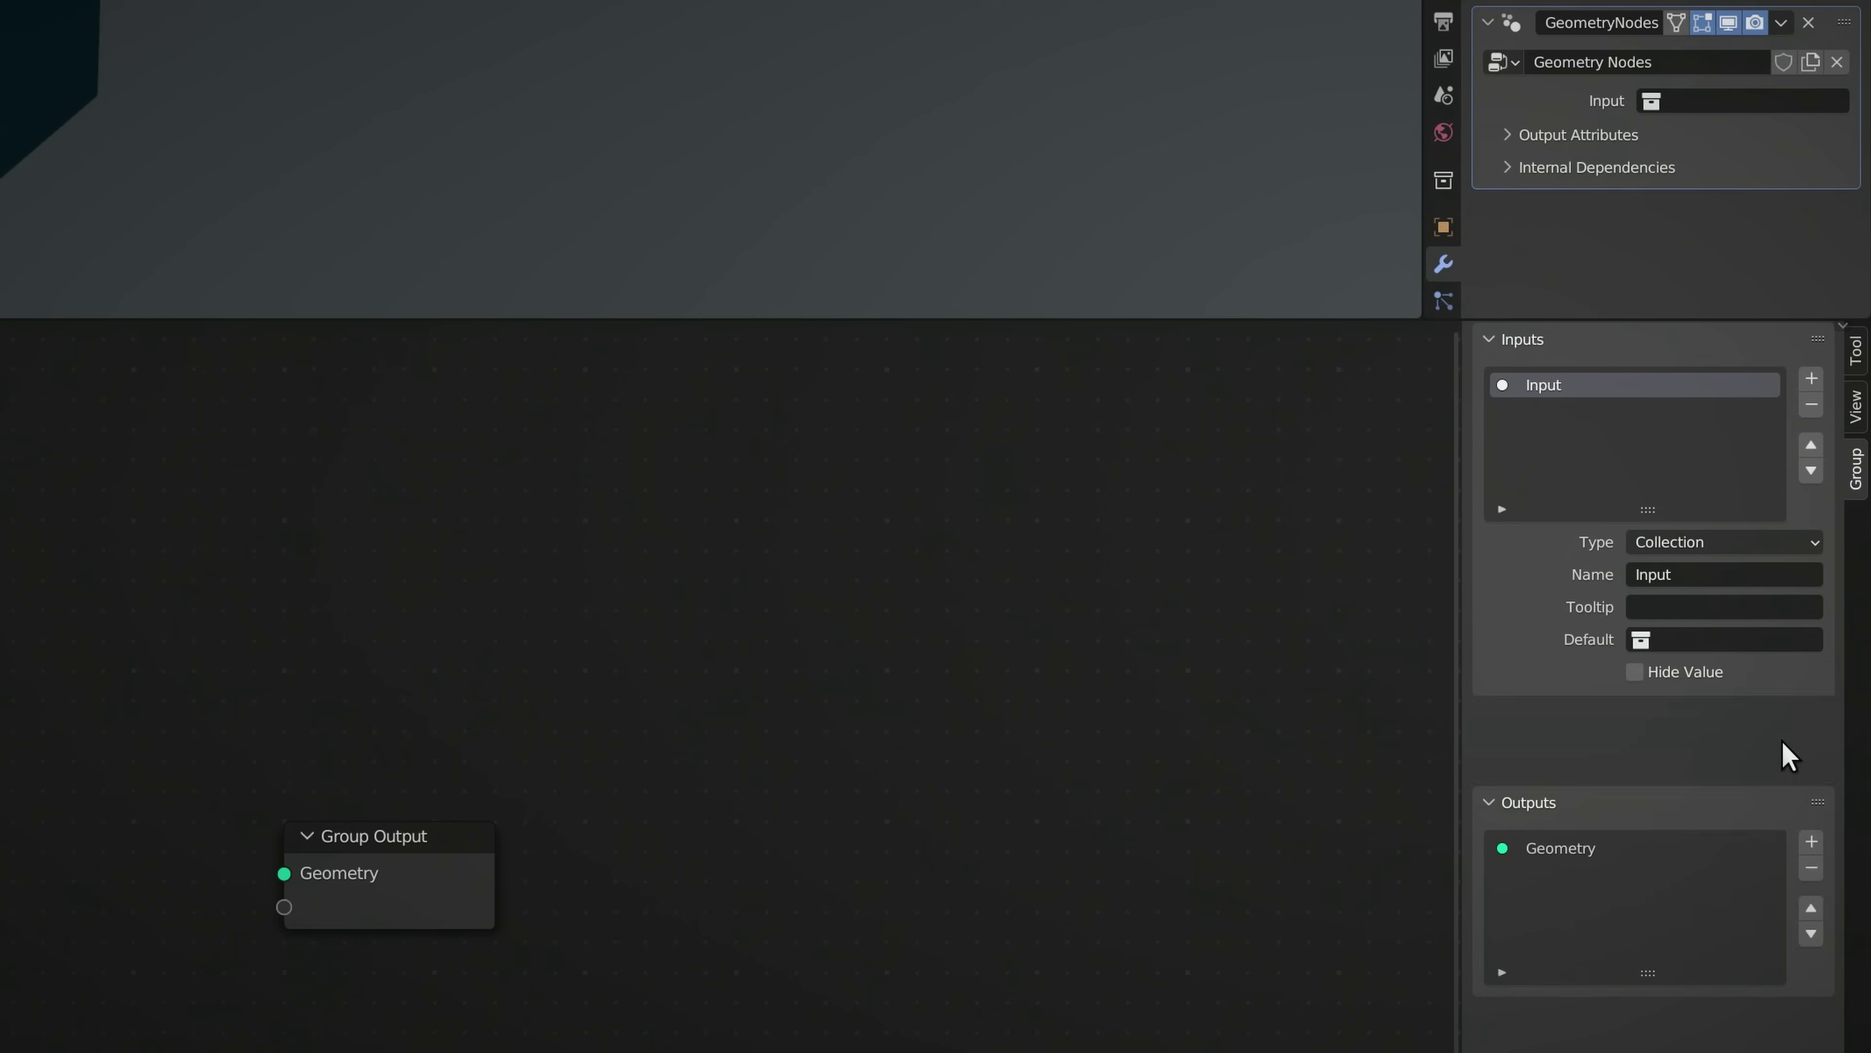
pyautogui.click(1765, 580)
pyautogui.write('Collection')
pyautogui.press('Return')
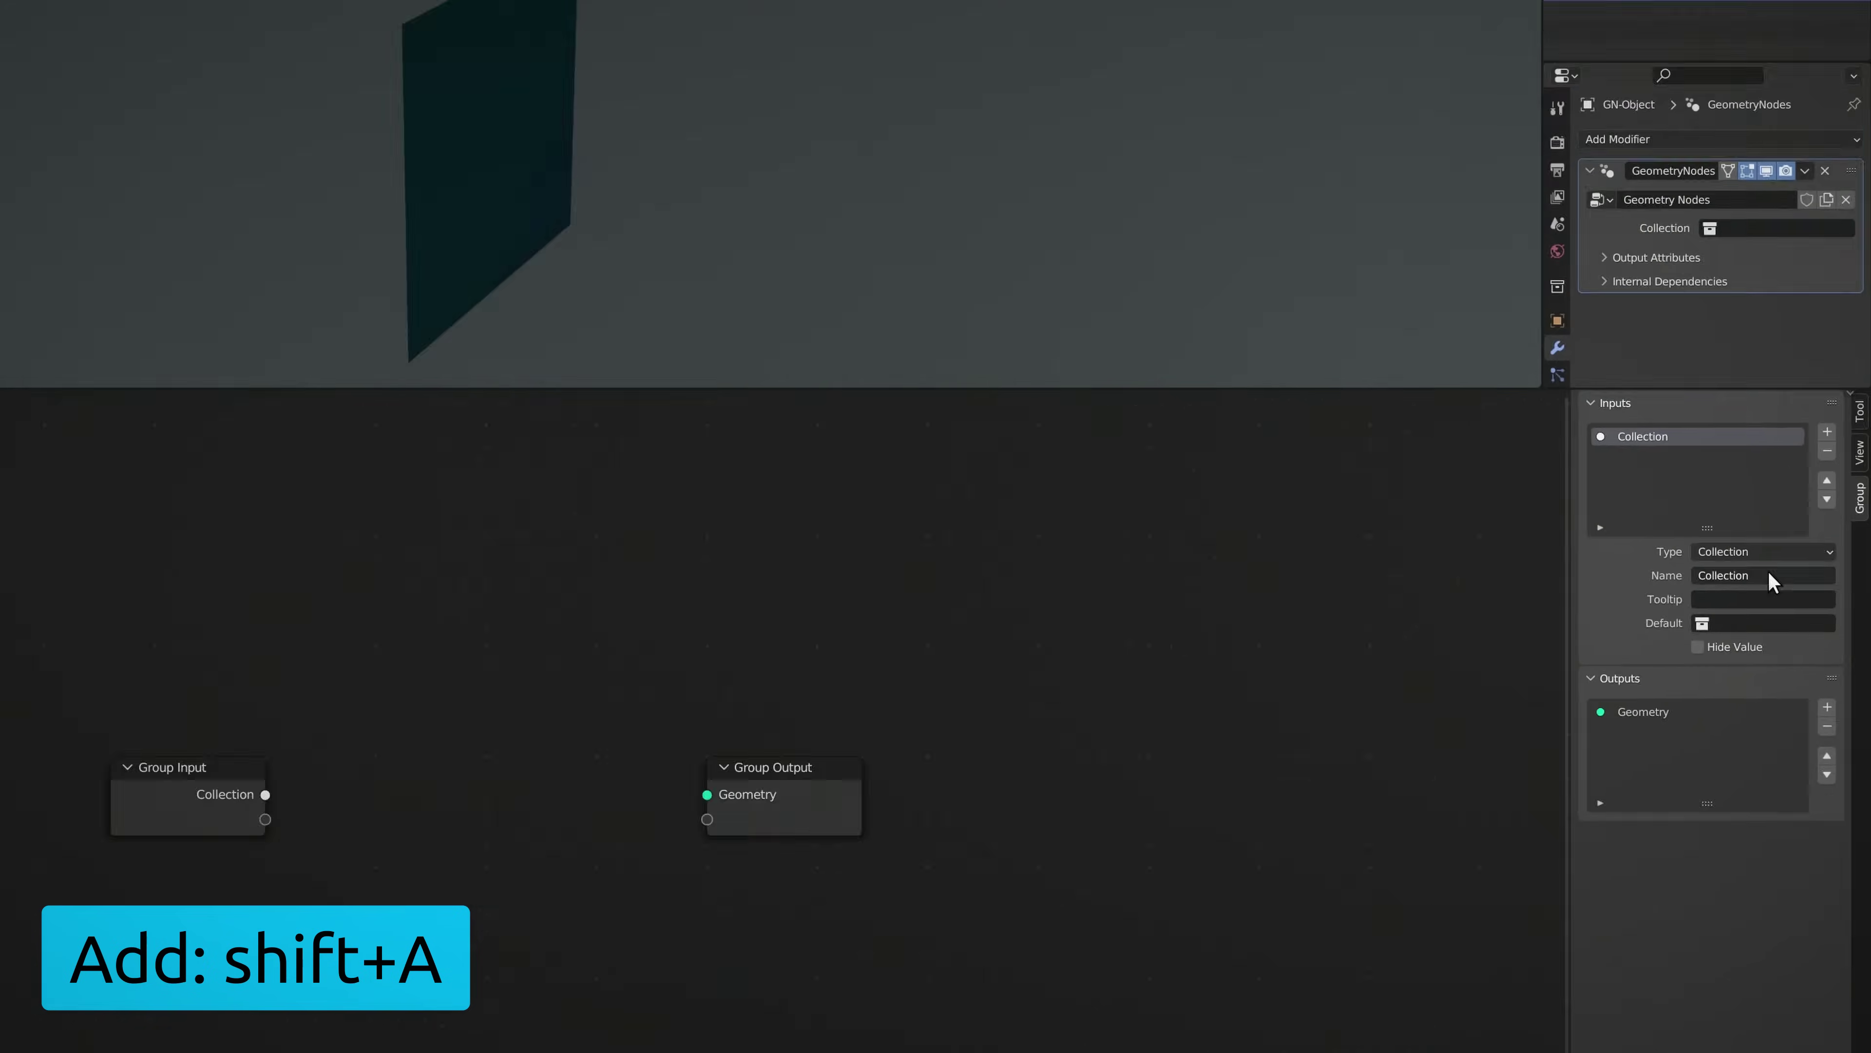
# Add a Collection Info node between the Group Input and Group Output nodes
pyautogui.hotkey('shift', 'a')
pyautogui.click(89, 586)
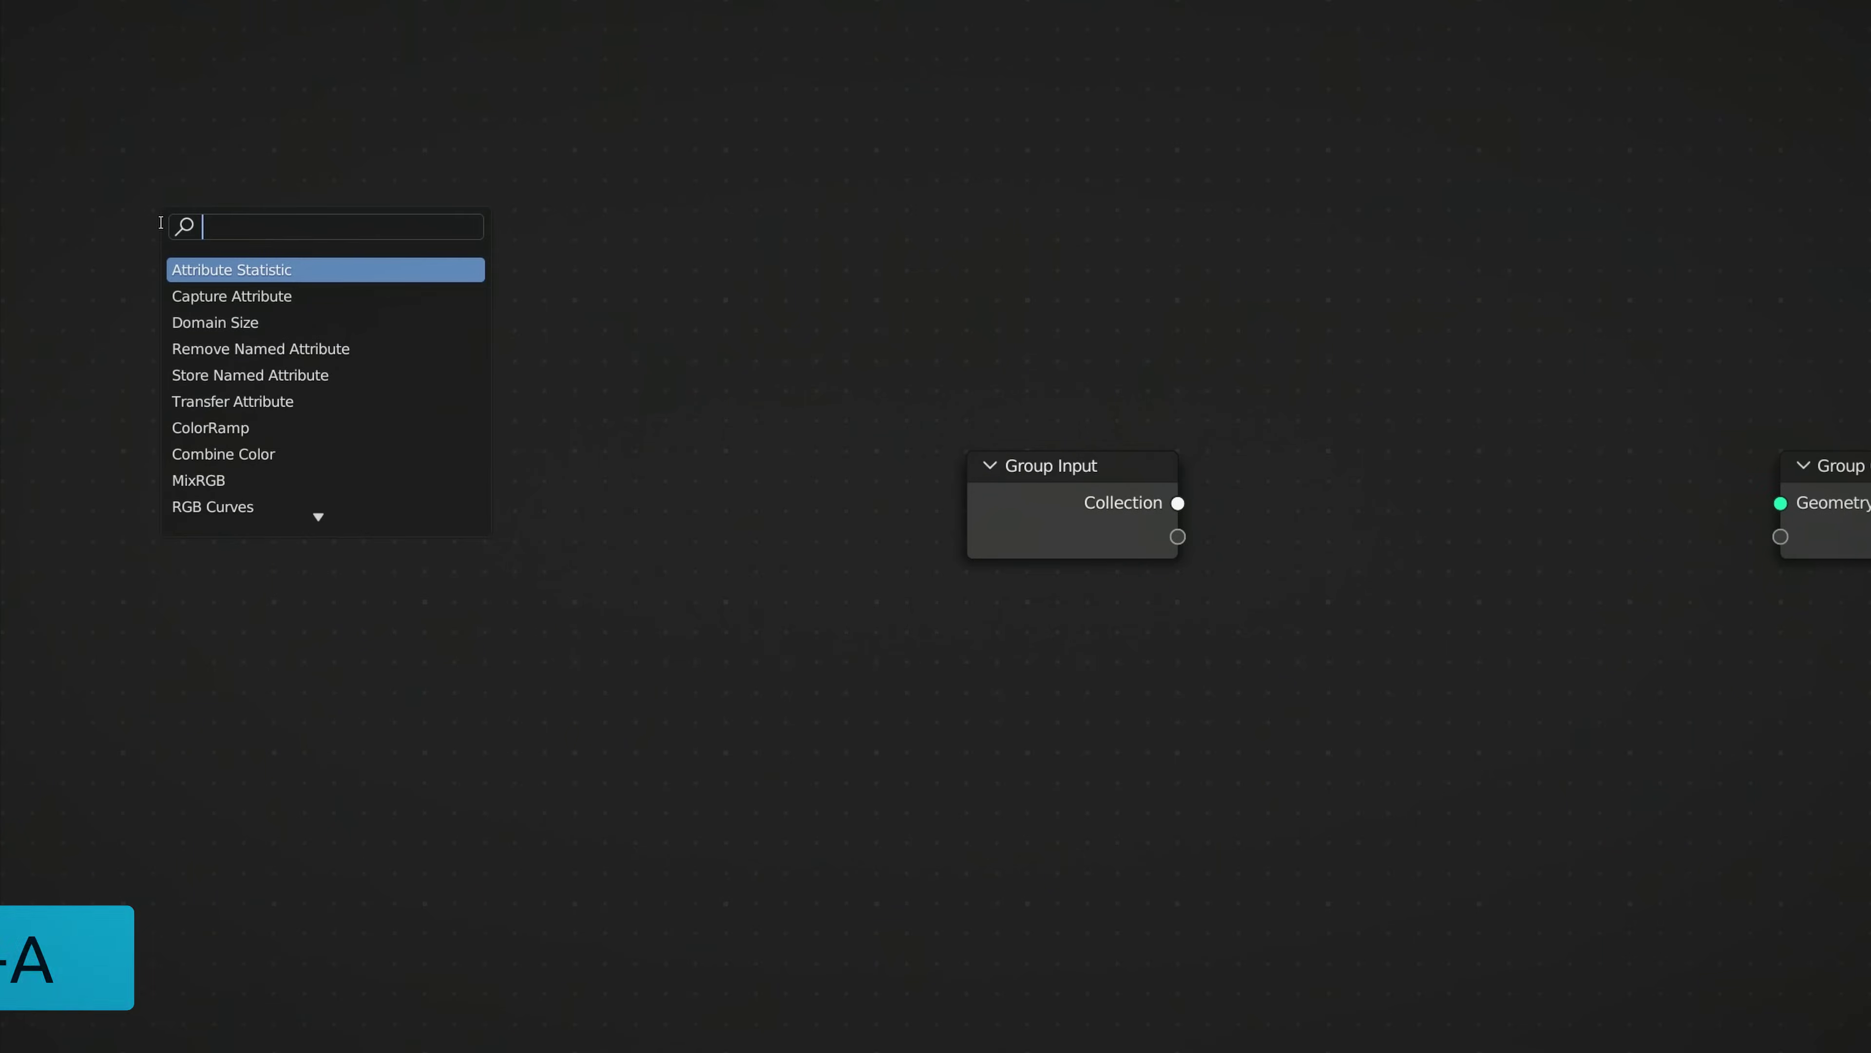
pyautogui.write('c')
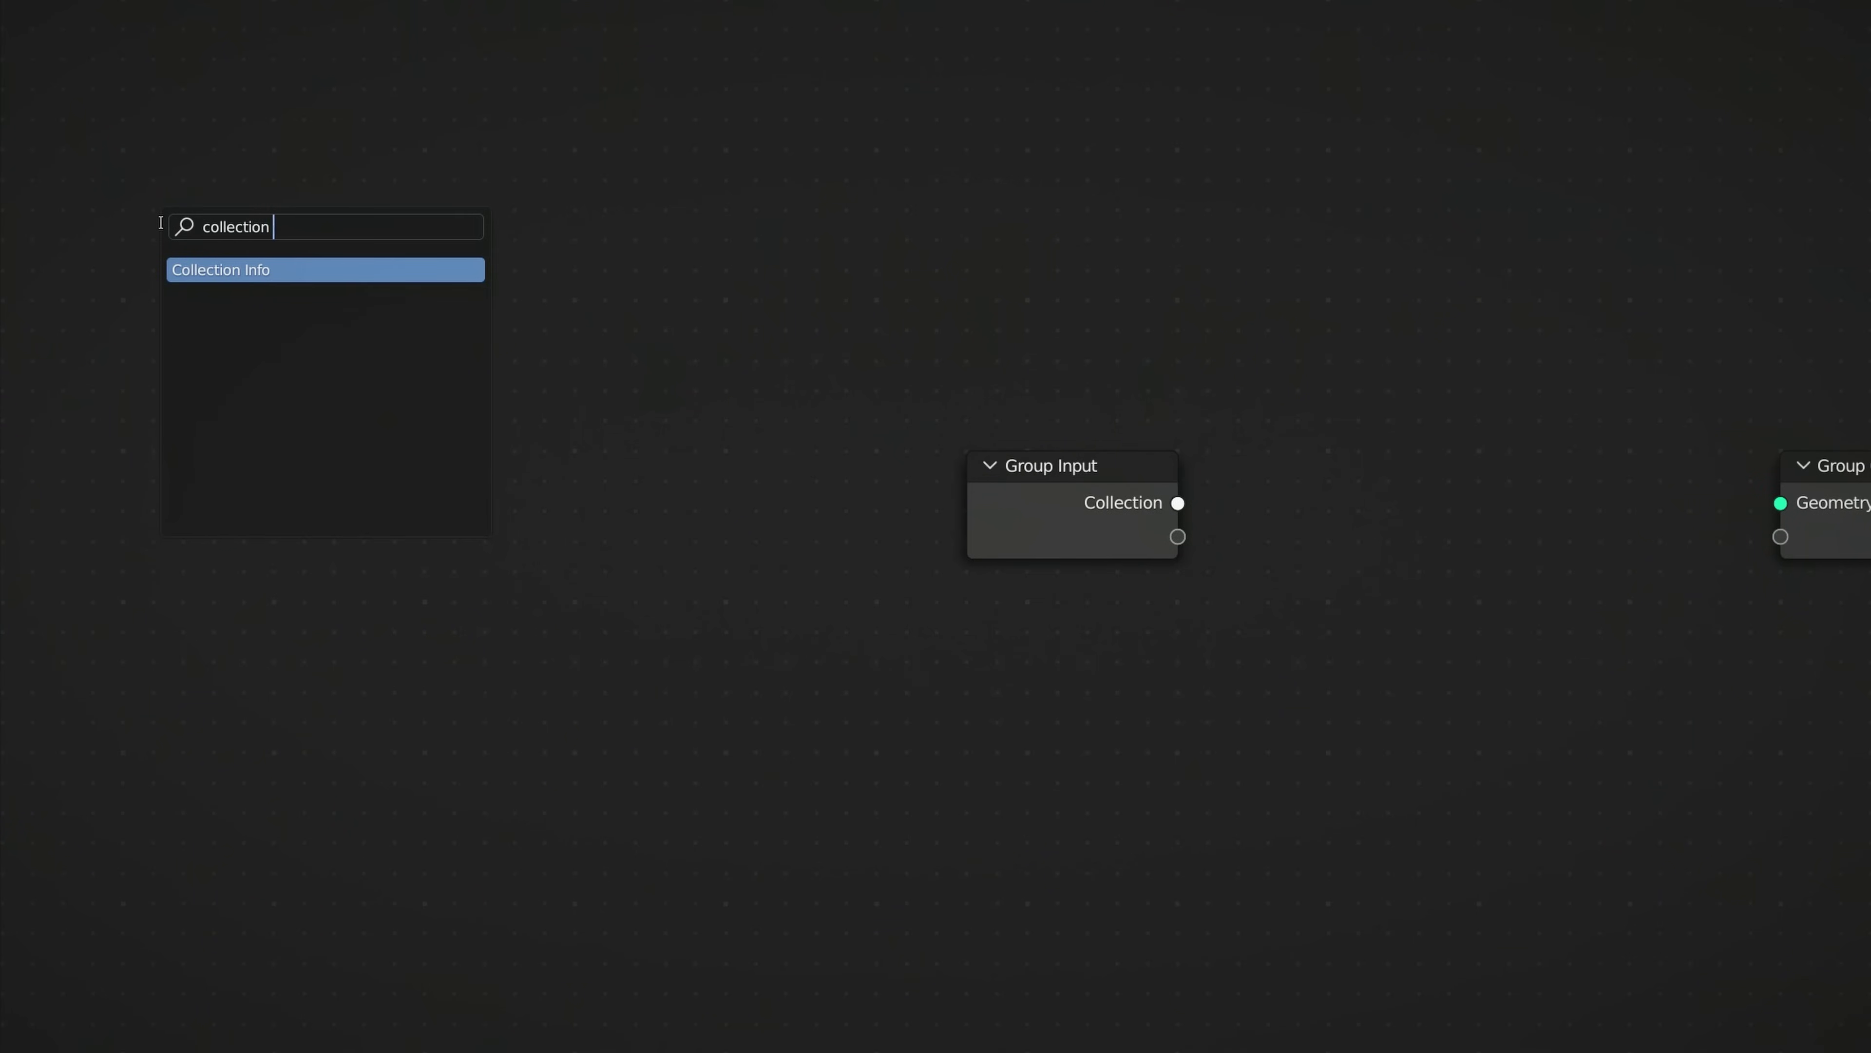
pyautogui.write('ollection')
pyautogui.press('Return')
pyautogui.click(1260, 454)
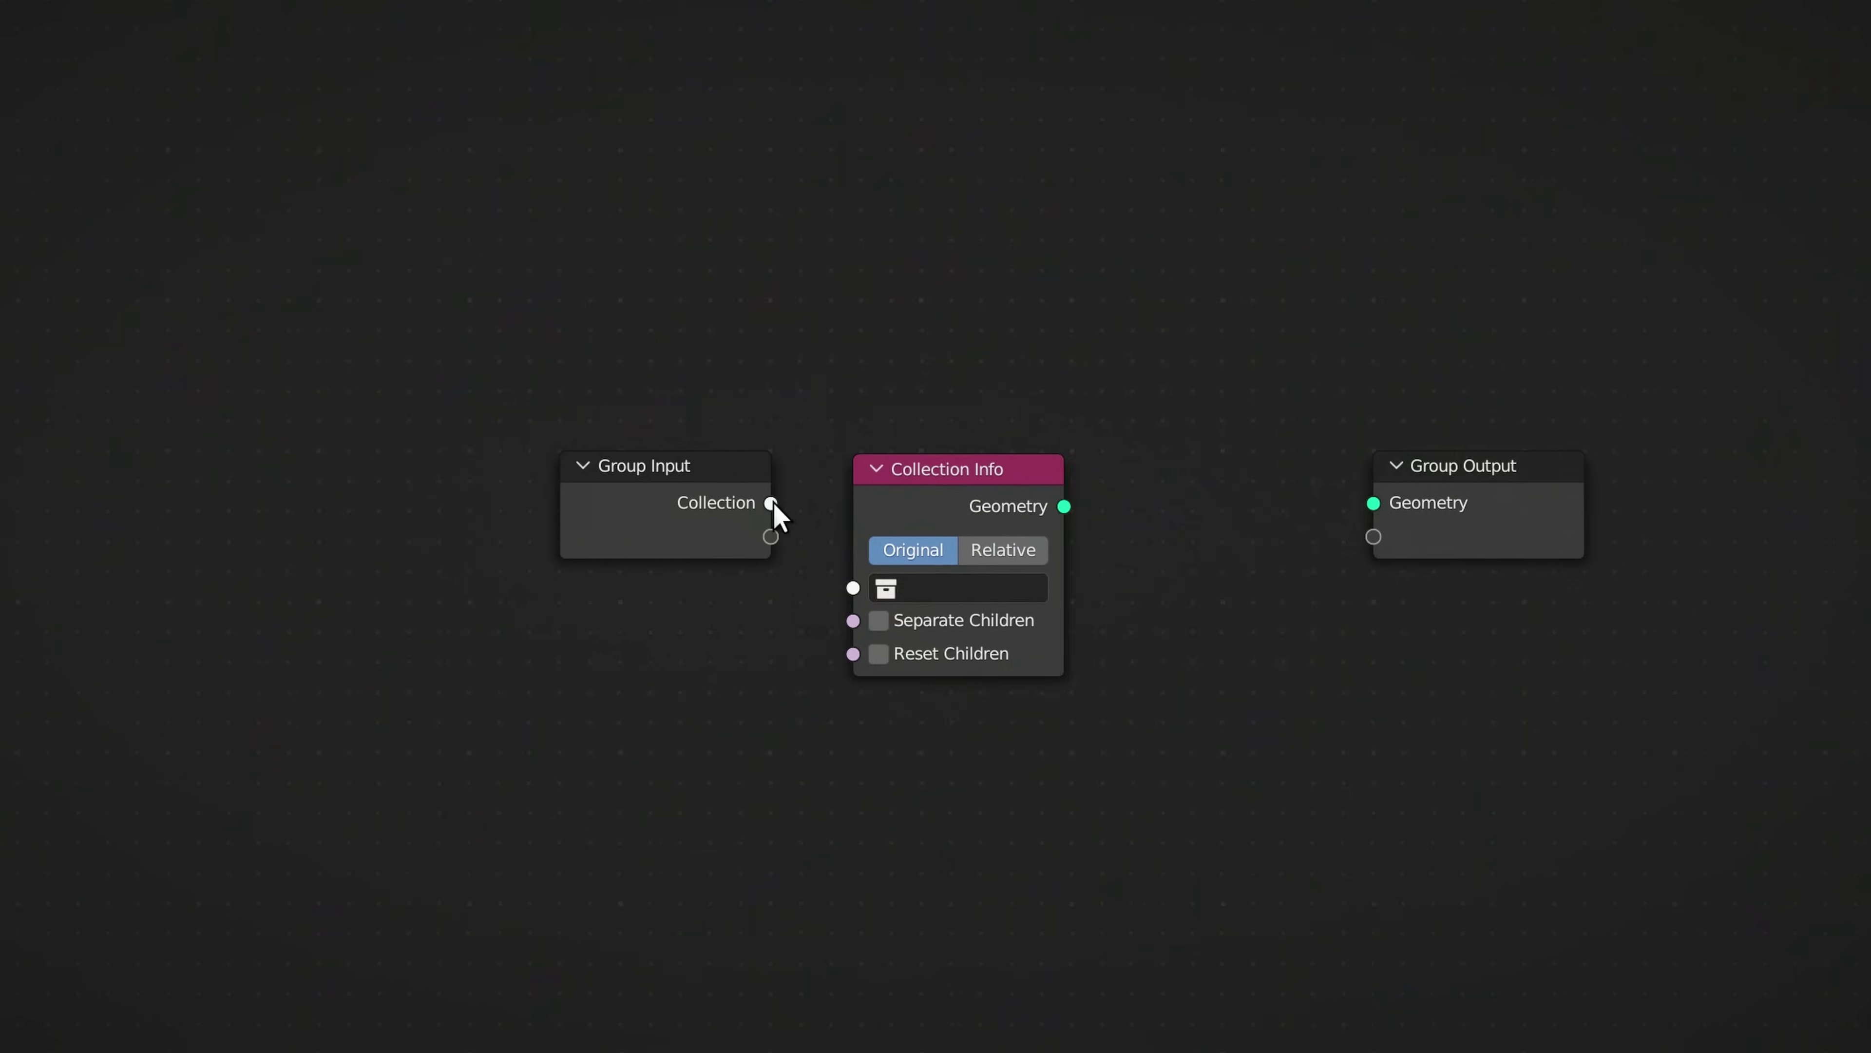
# Link Group Input through Collection Info to Group Output, using Relative space with Separate Children enabled
pyautogui.moveTo(1177, 503); pyautogui.dragTo(1260, 588)
pyautogui.click(905, 554)
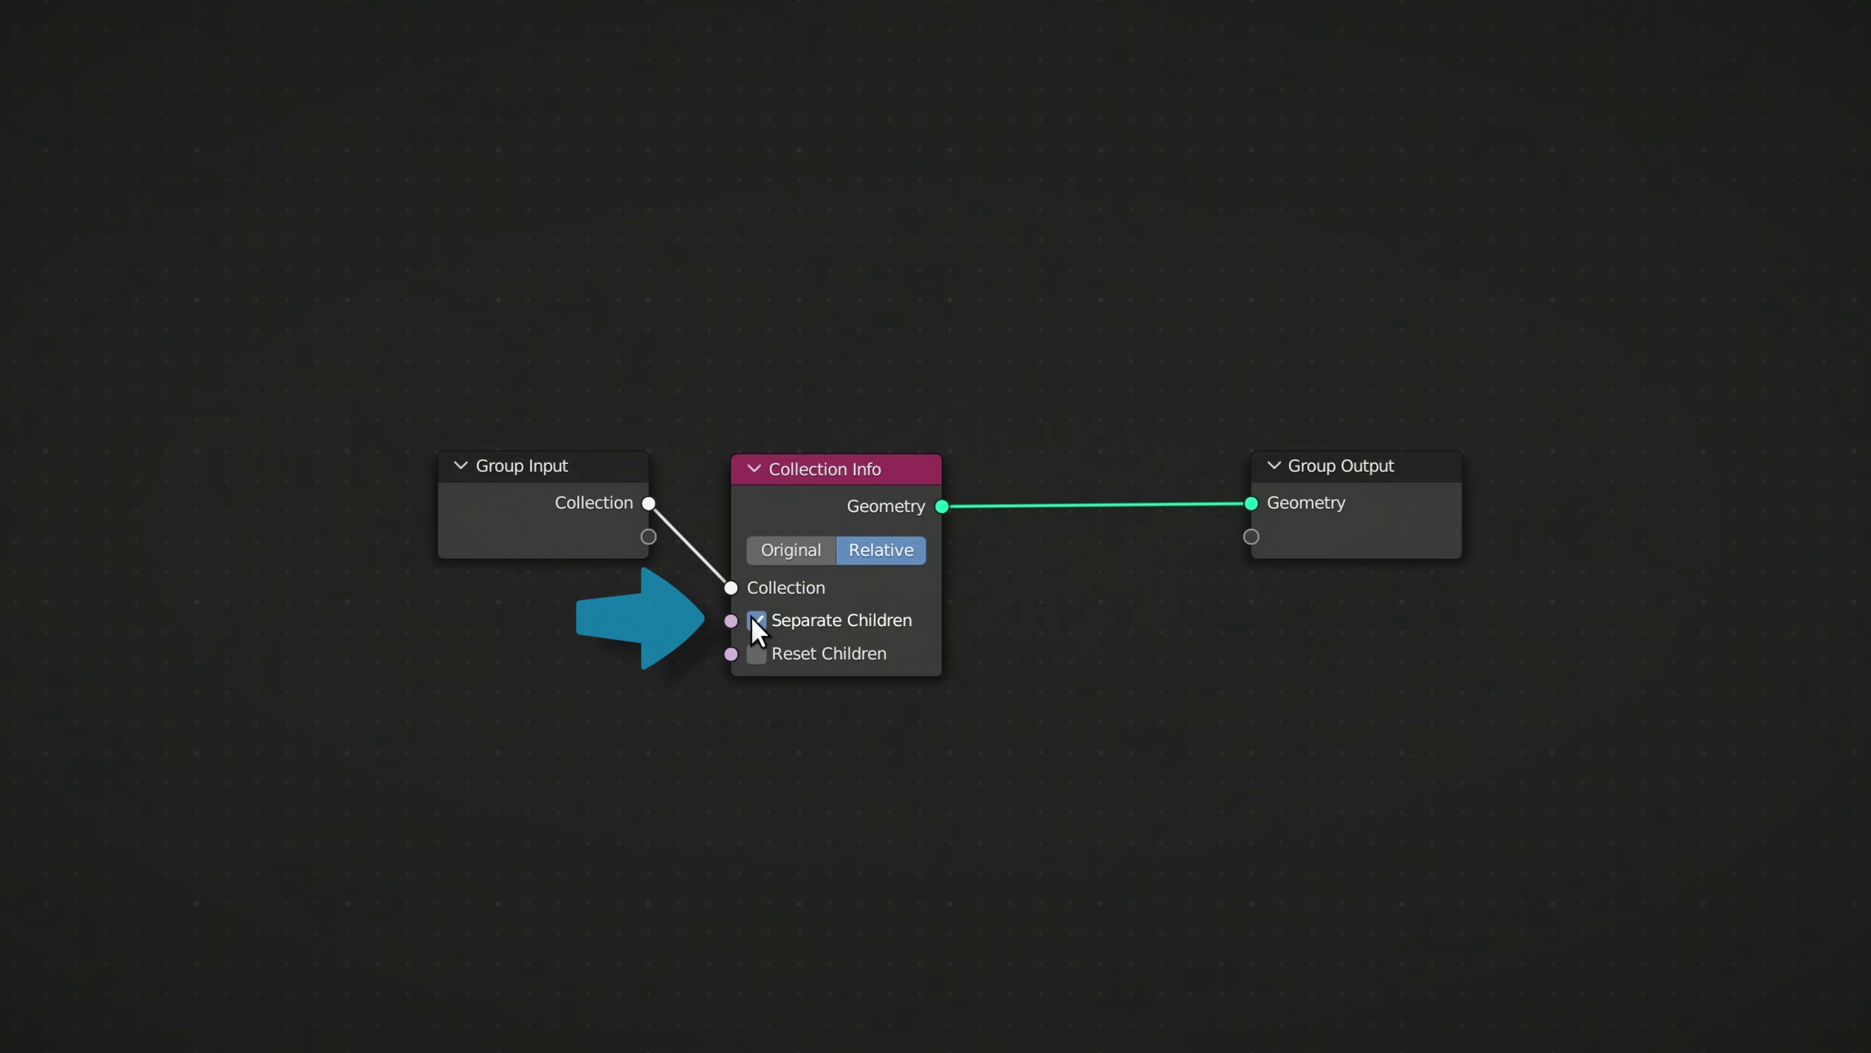
# Assign the Train collection to the Geometry Nodes modifier's Collection input
pyautogui.click(1760, 531)
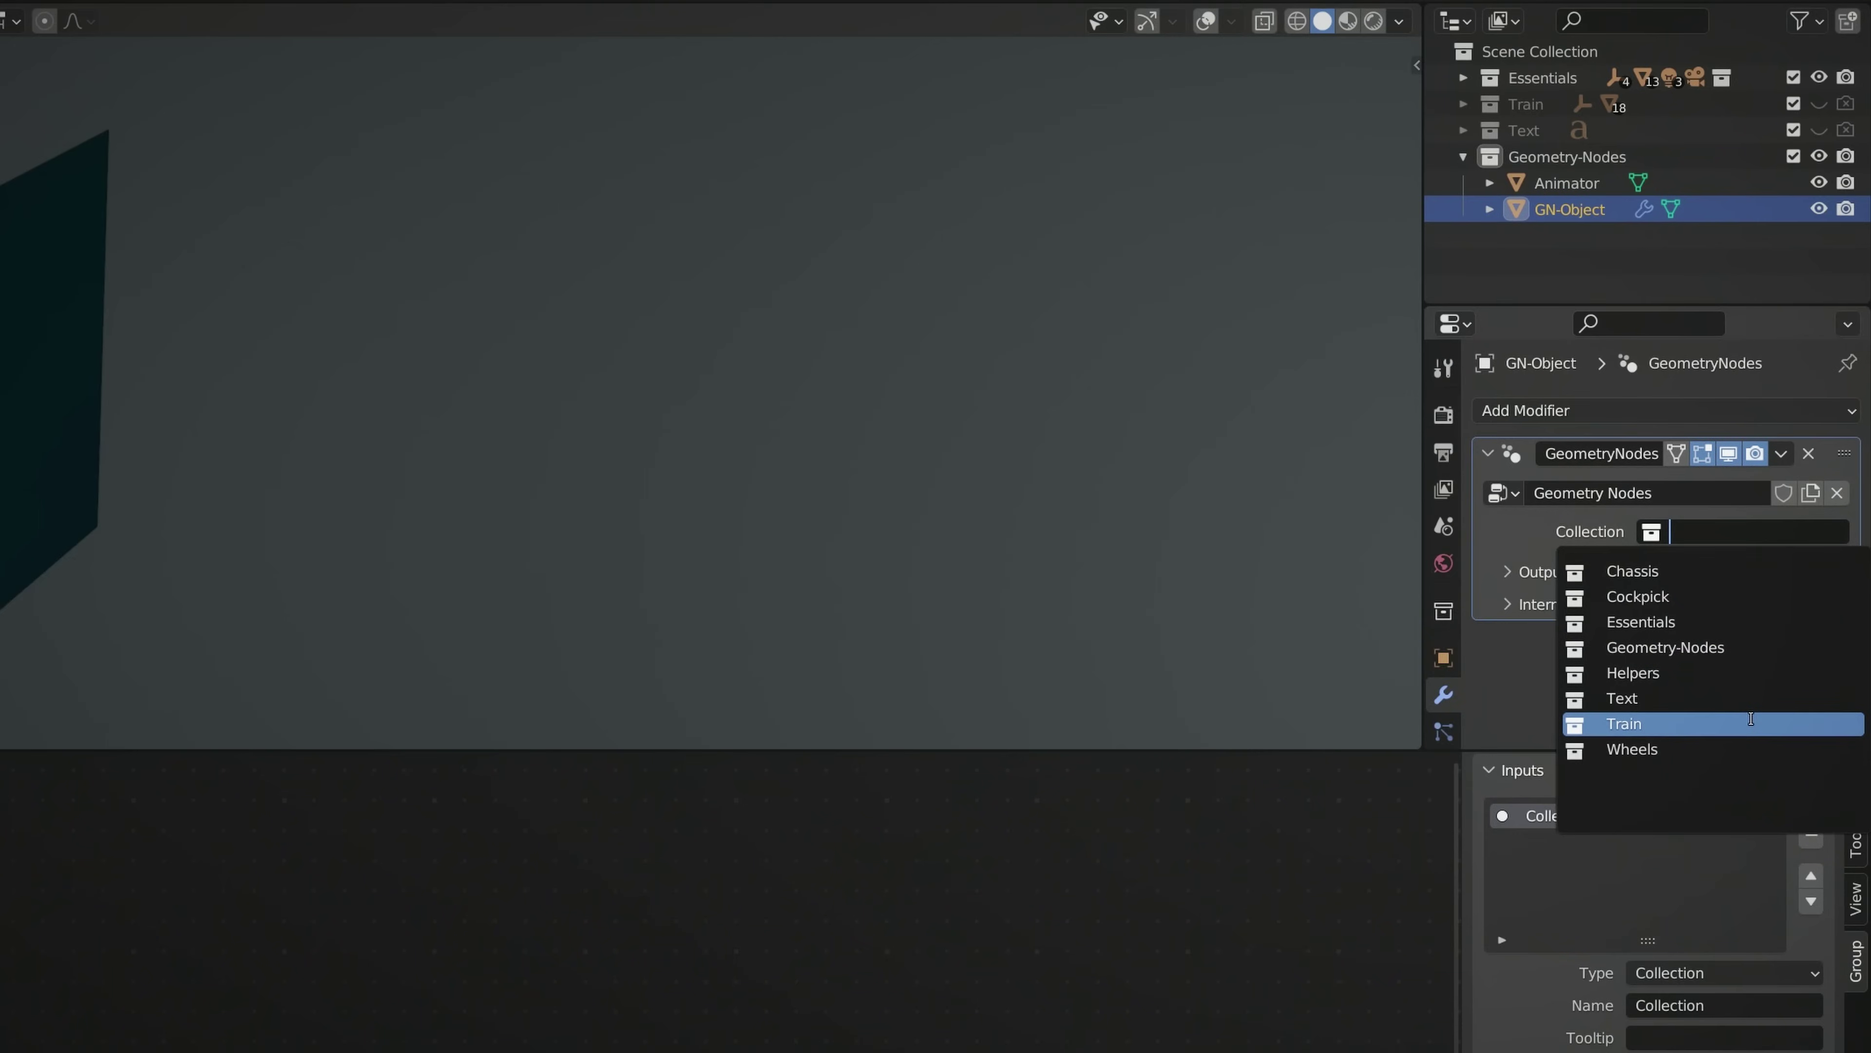
pyautogui.click(1750, 722)
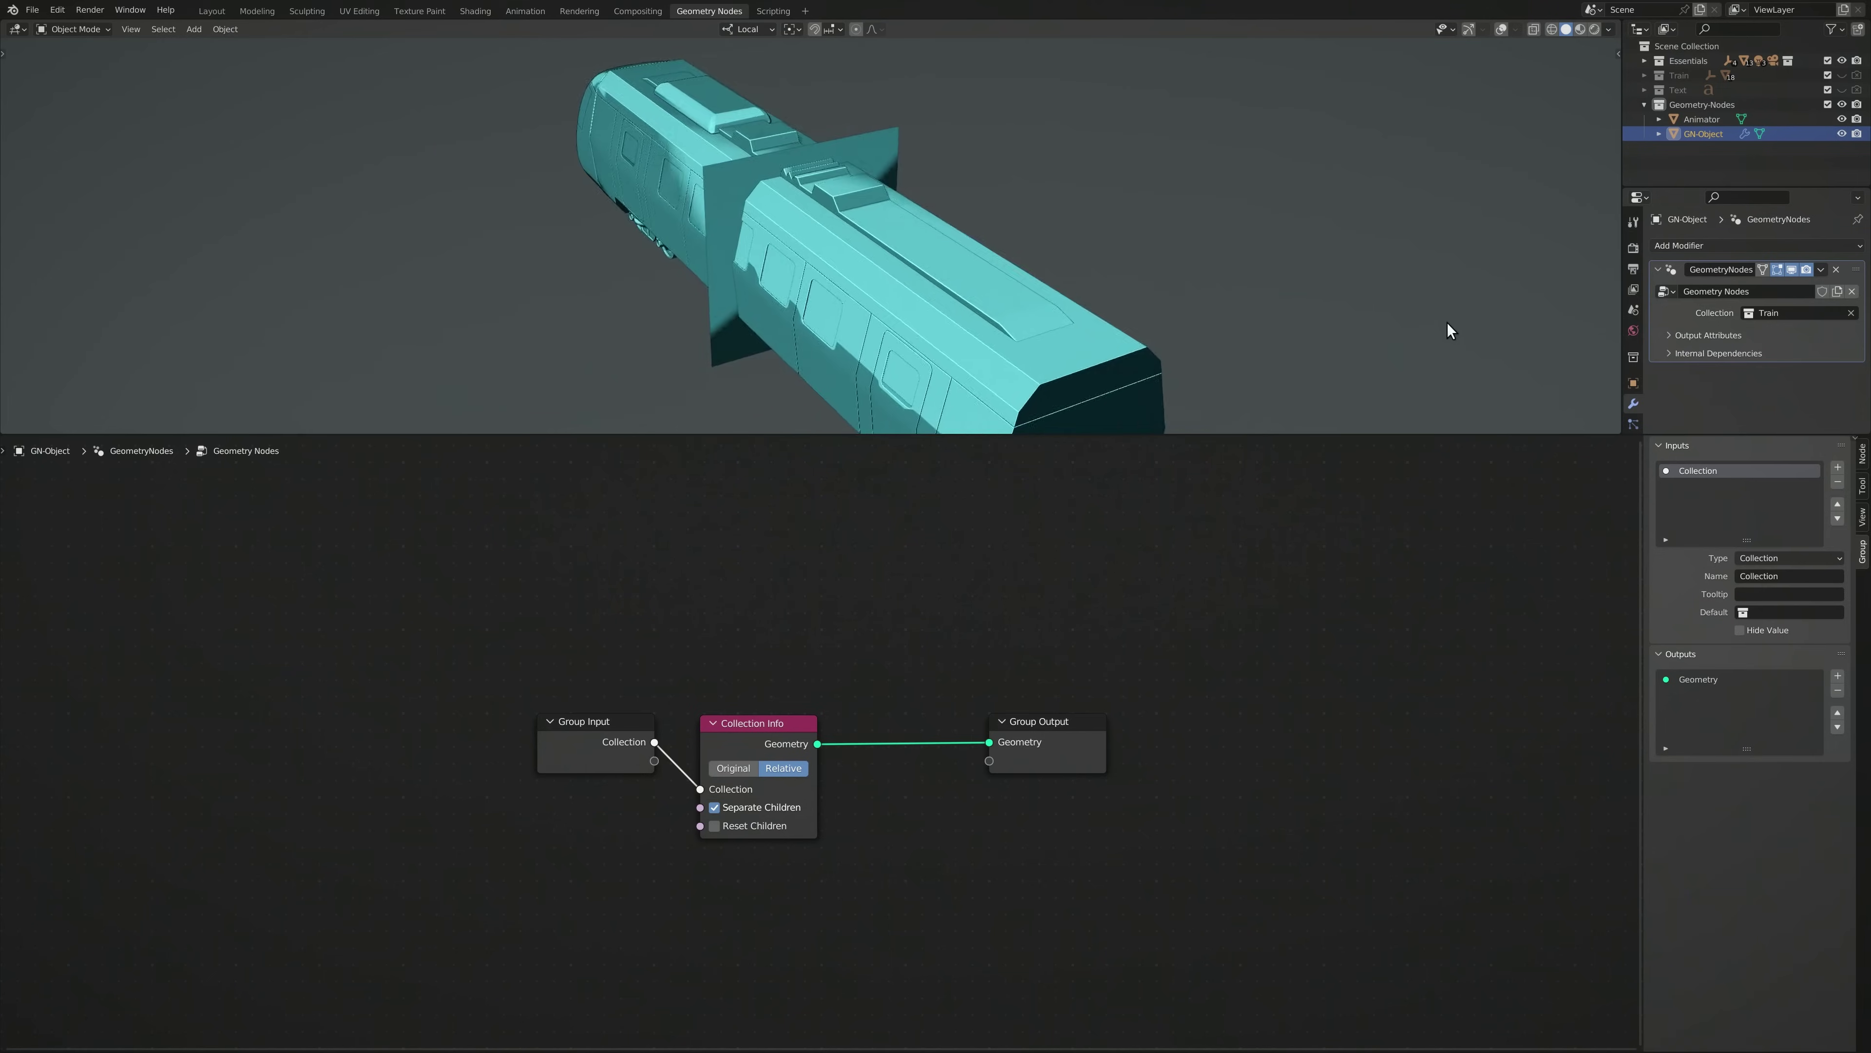
pyautogui.moveTo(1448, 322); pyautogui.dragTo(1496, 359, button='middle')
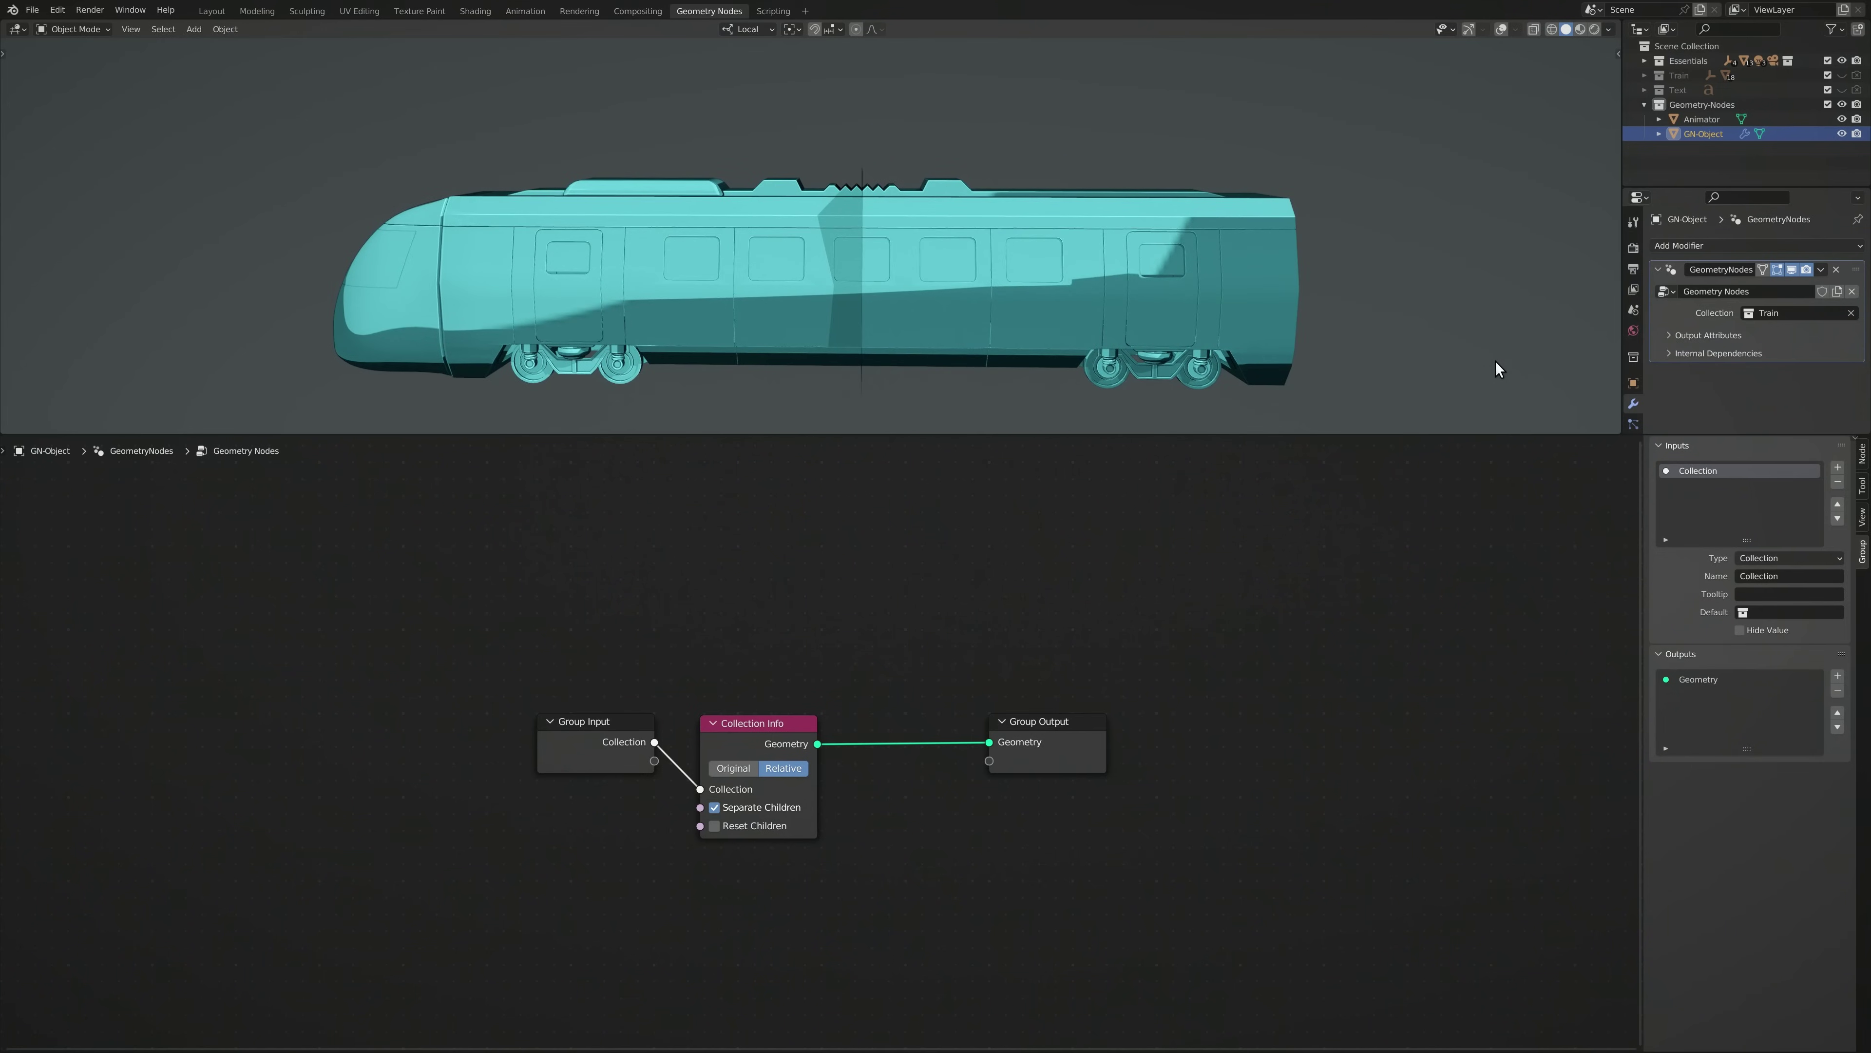
# Spread the nodes apart, with Group Input and Collection Info on one side and Group Output on the other
pyautogui.moveTo(626, 727); pyautogui.dragTo(107, 641)
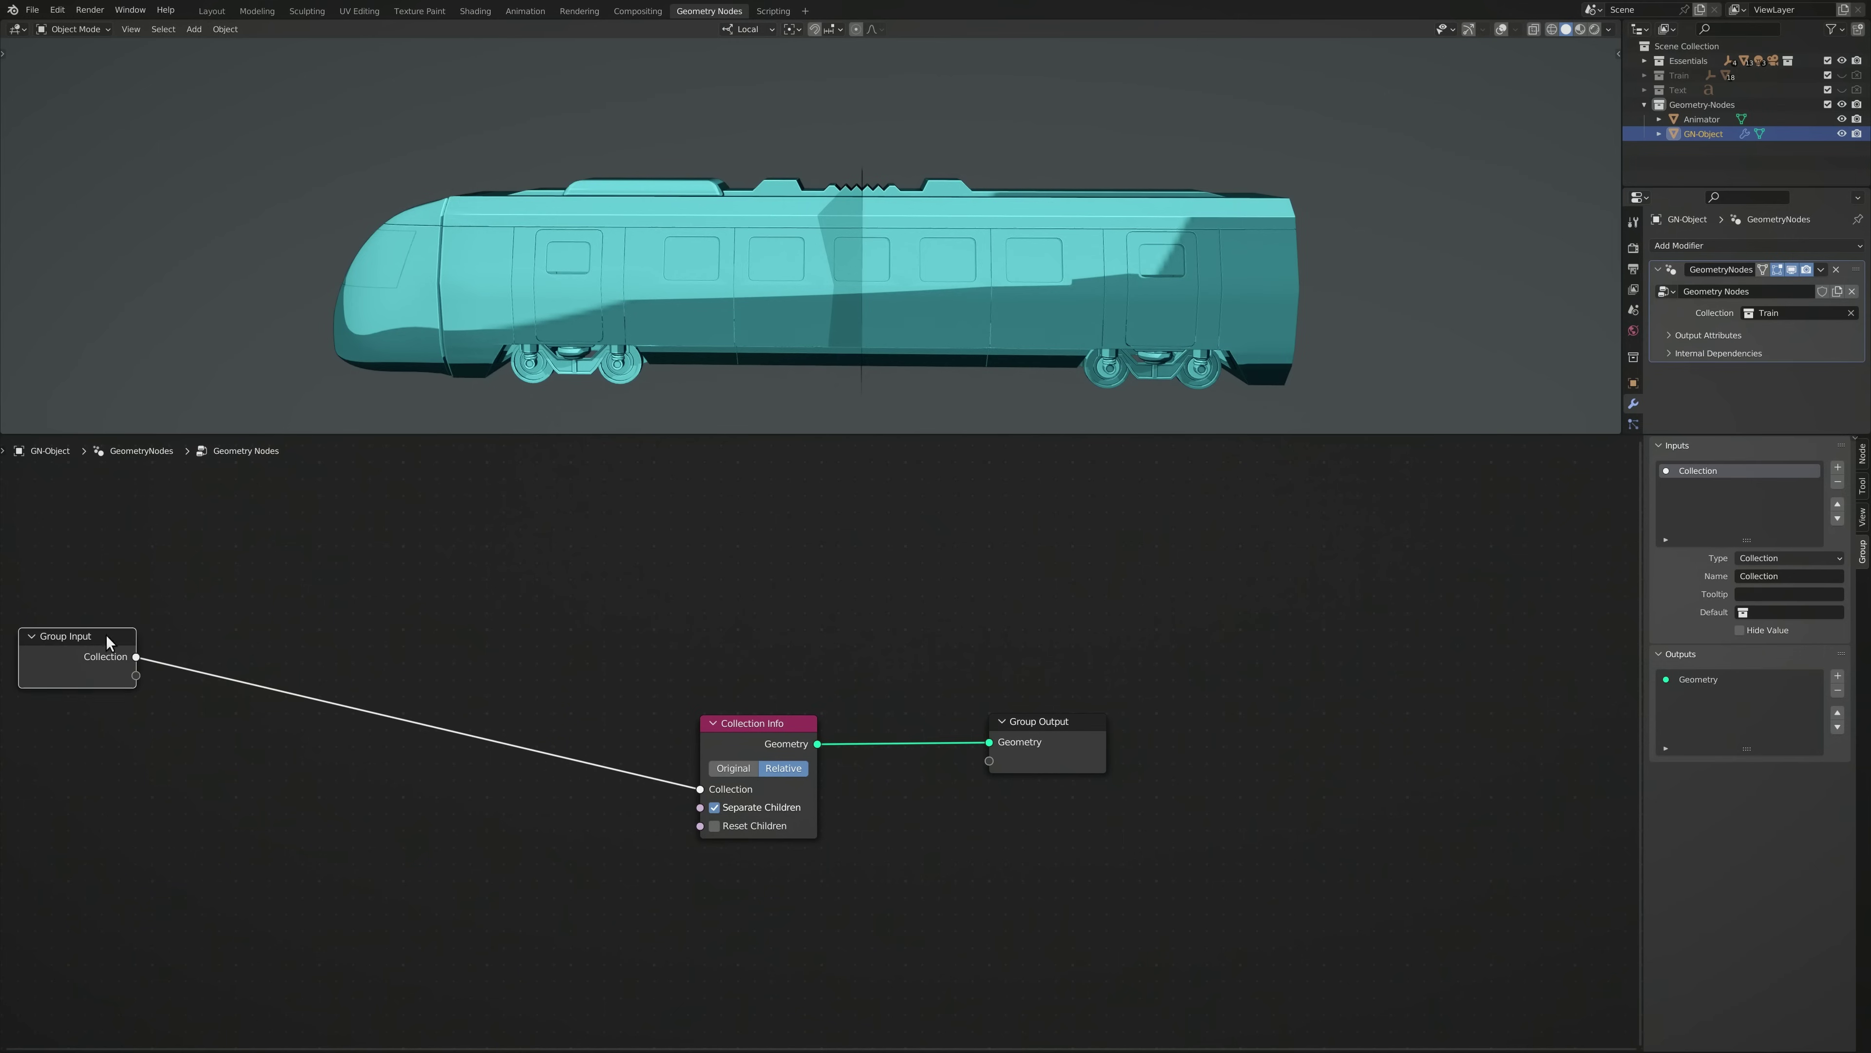
pyautogui.moveTo(790, 722); pyautogui.dragTo(272, 642)
pyautogui.moveTo(1040, 721); pyautogui.dragTo(1562, 645)
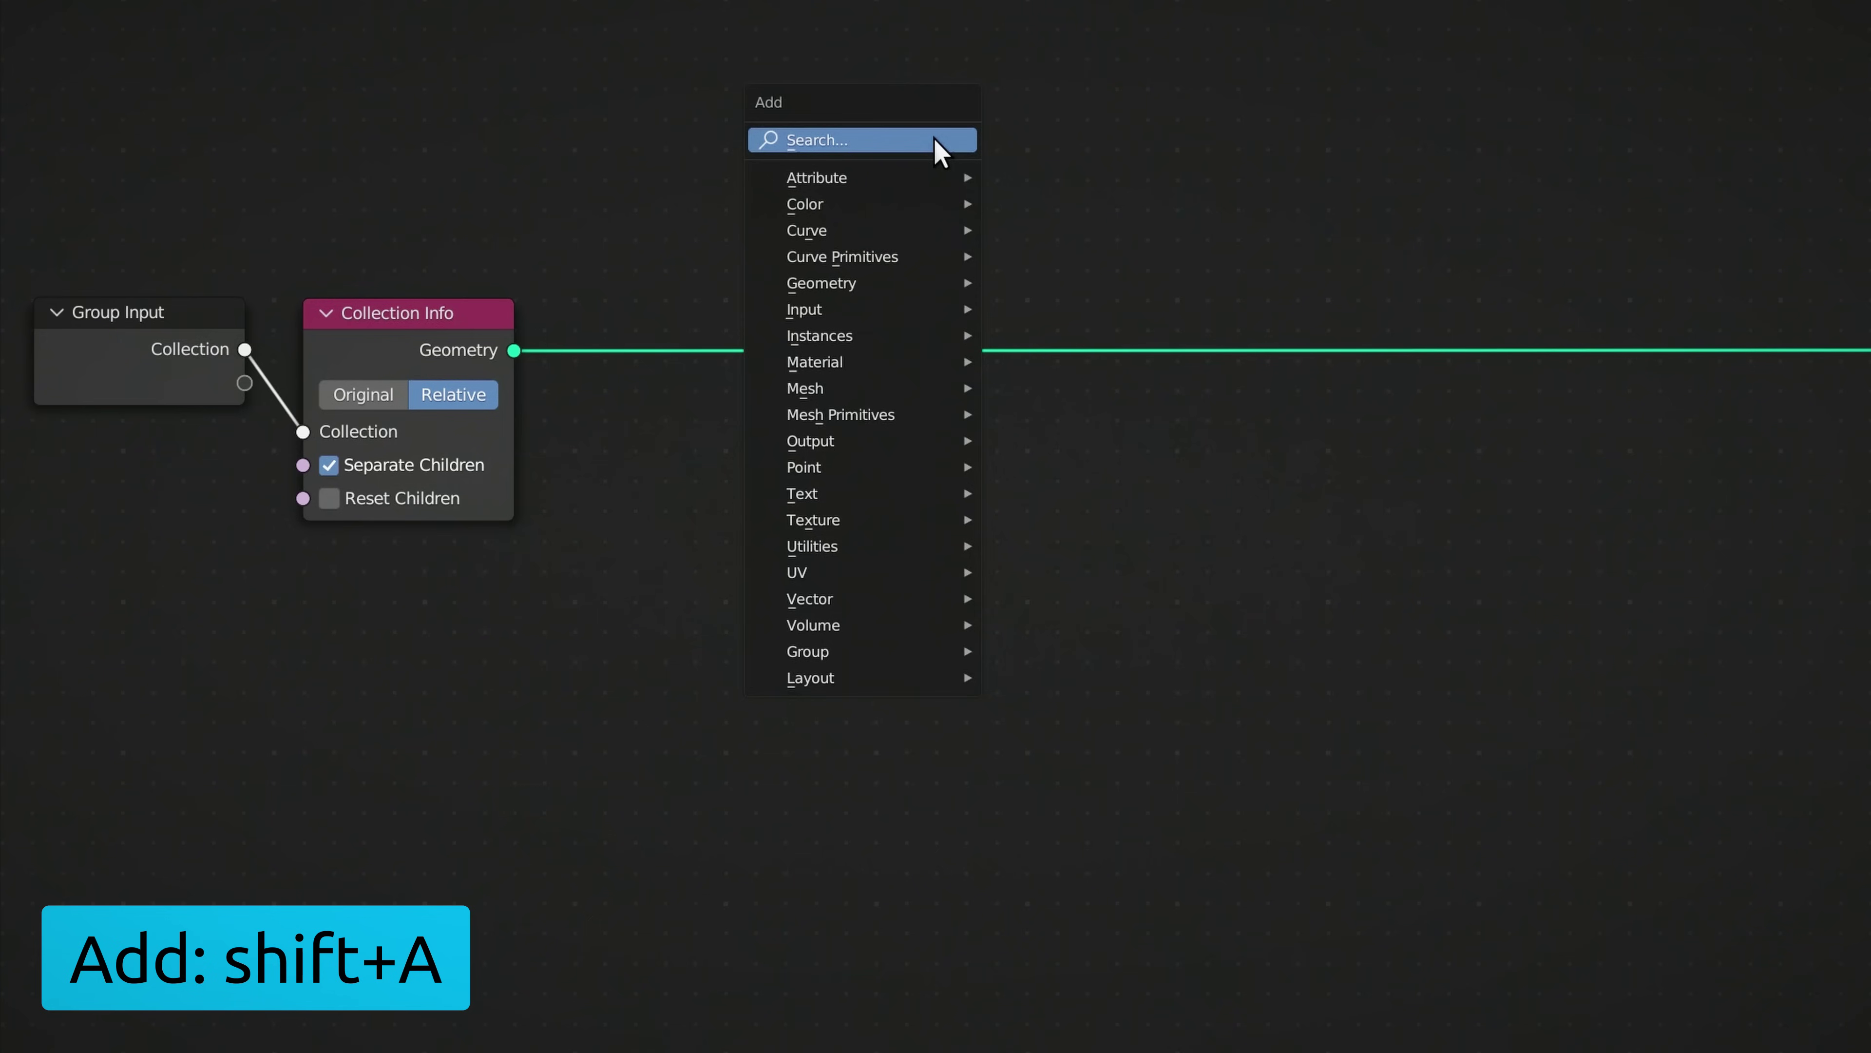
# Add a Realize Instances node between Collection Info and Group Output
pyautogui.click(519, 539)
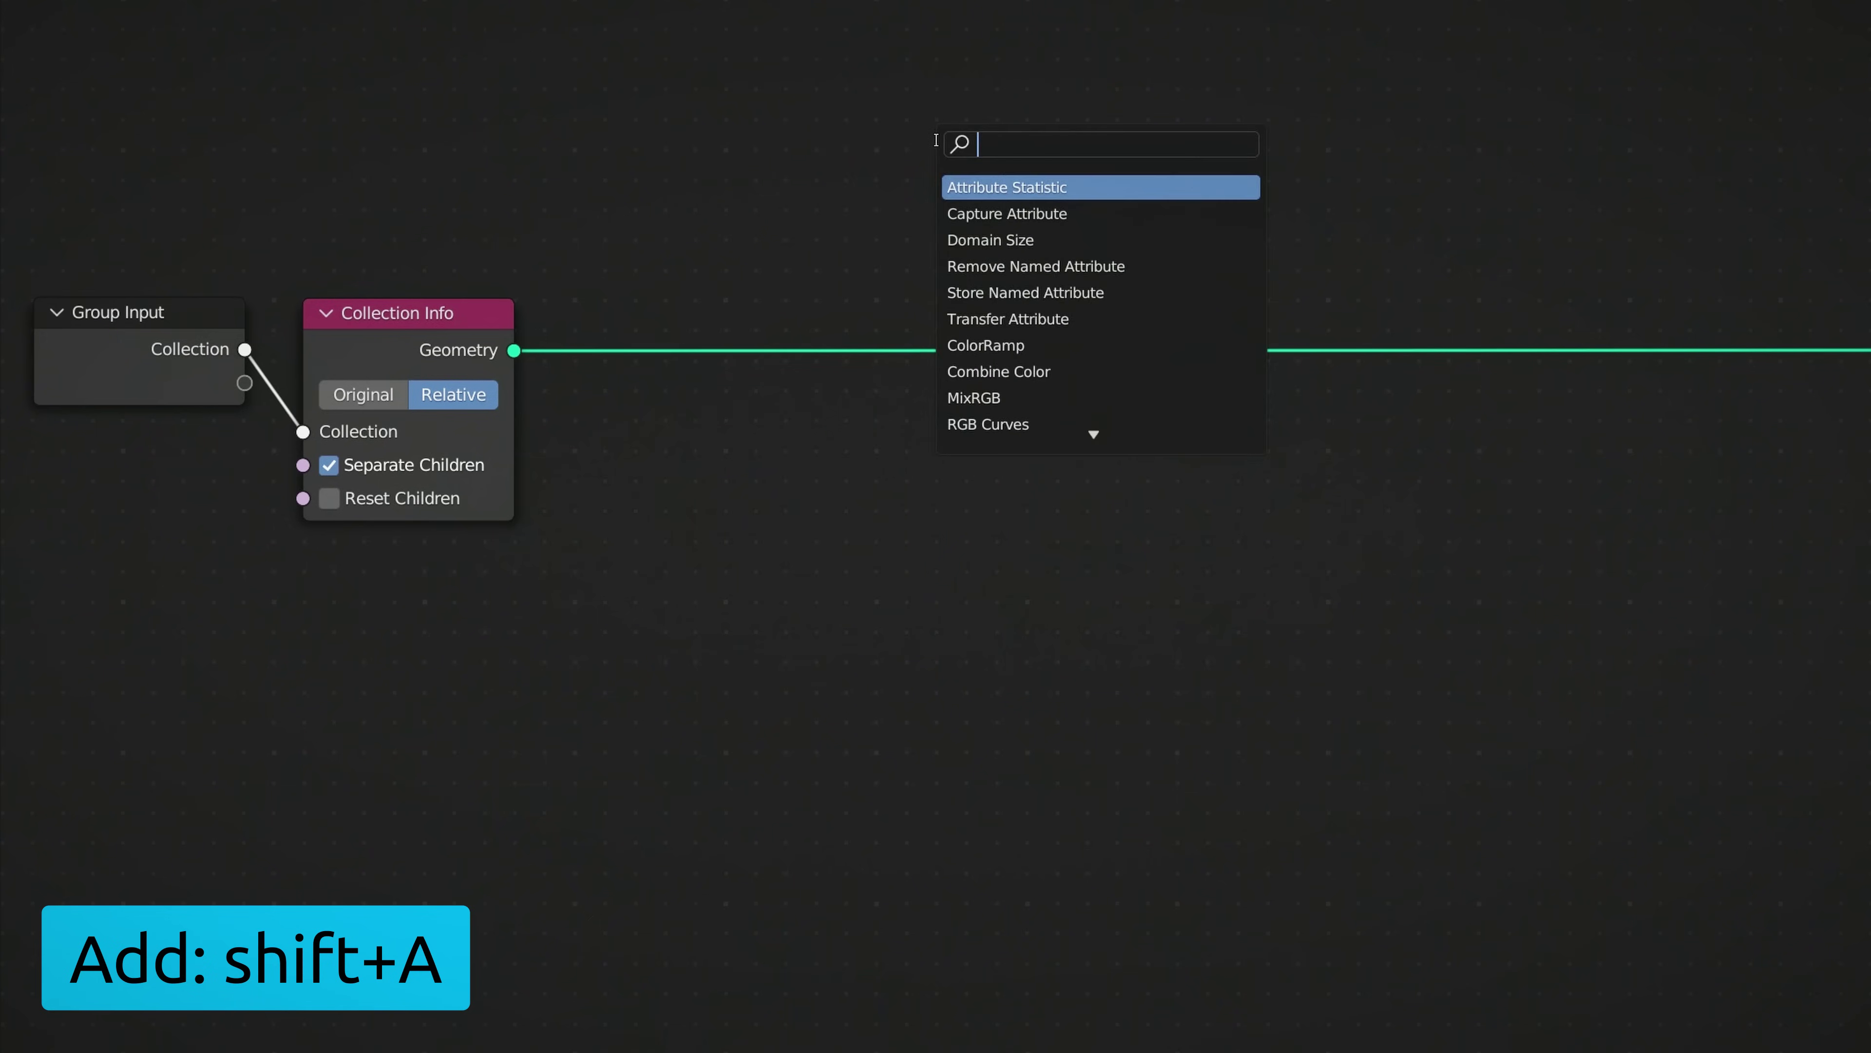
pyautogui.write('realize instance')
pyautogui.press('Return')
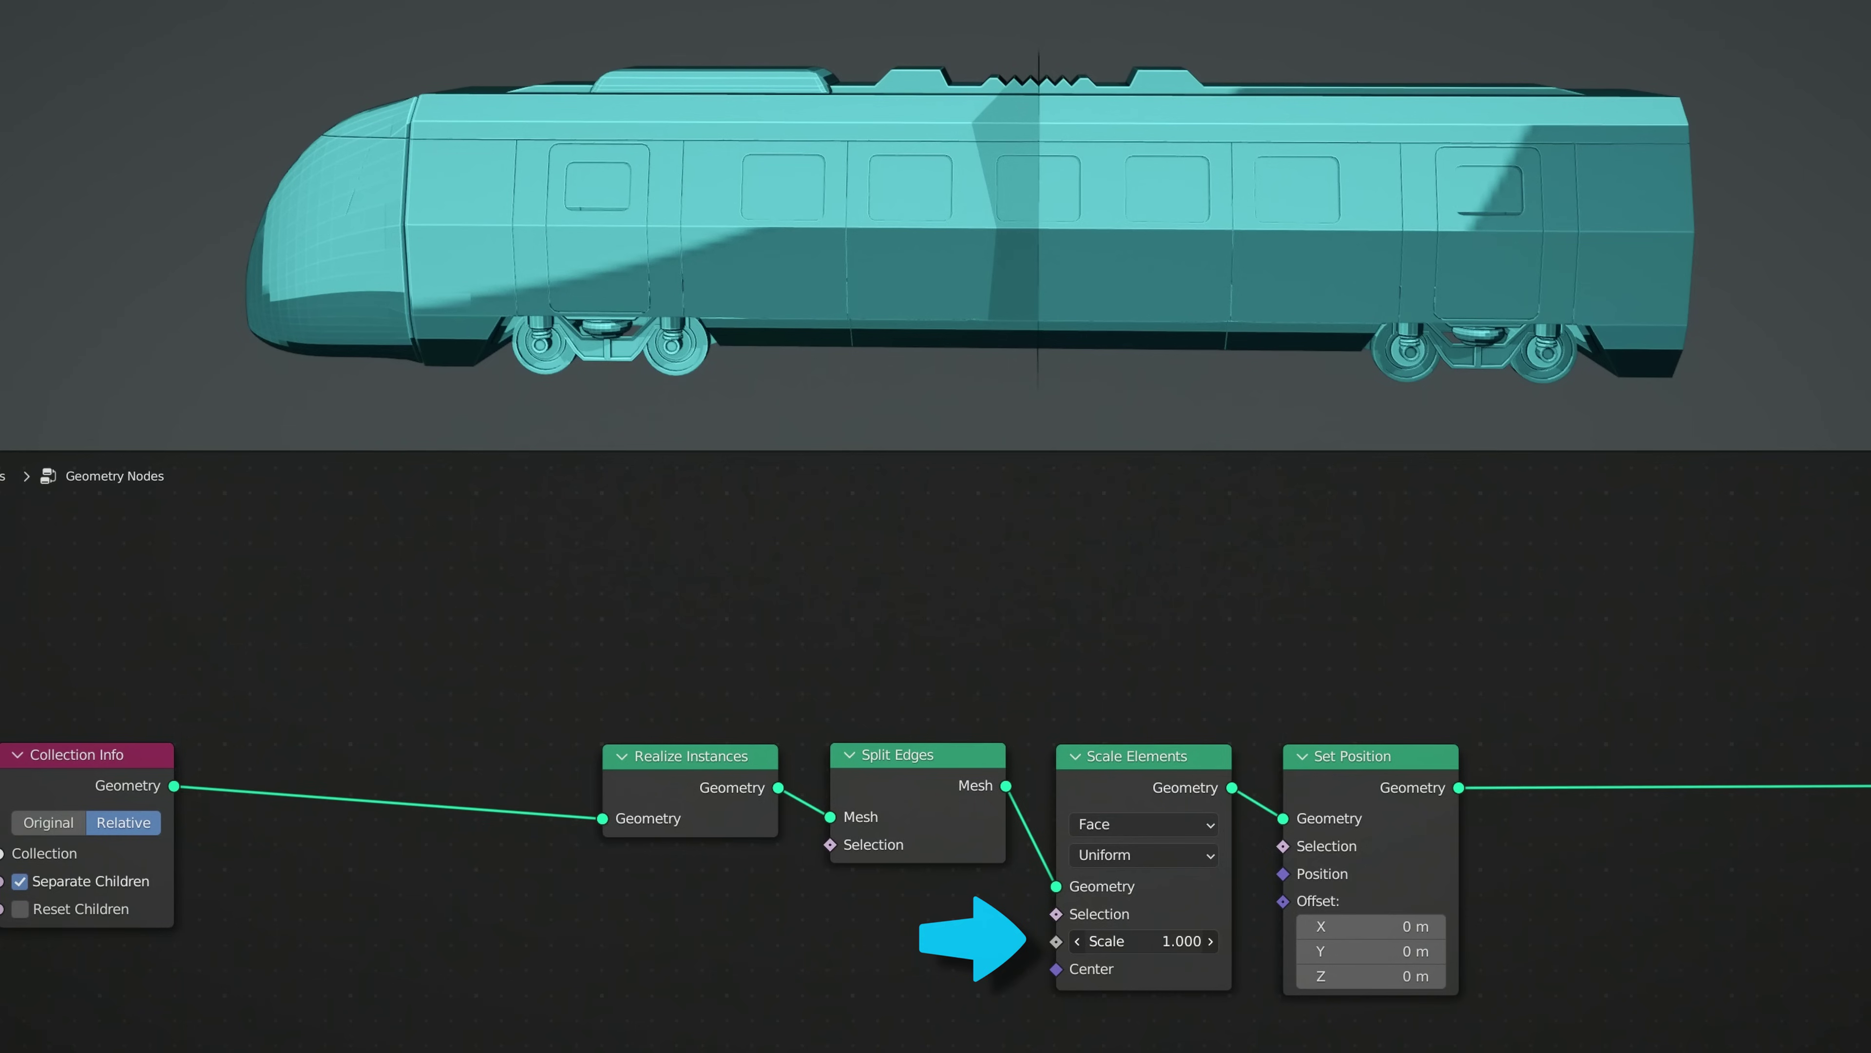
# Spread out the nodes, raising Realize Instances, Split Edges and Scale Elements and placing Set Position beside Group Output
pyautogui.moveTo(1150, 940)
pyautogui.mouseDown()
pyautogui.moveTo(1002, 941)
pyautogui.moveTo(1149, 940)
pyautogui.mouseUp()
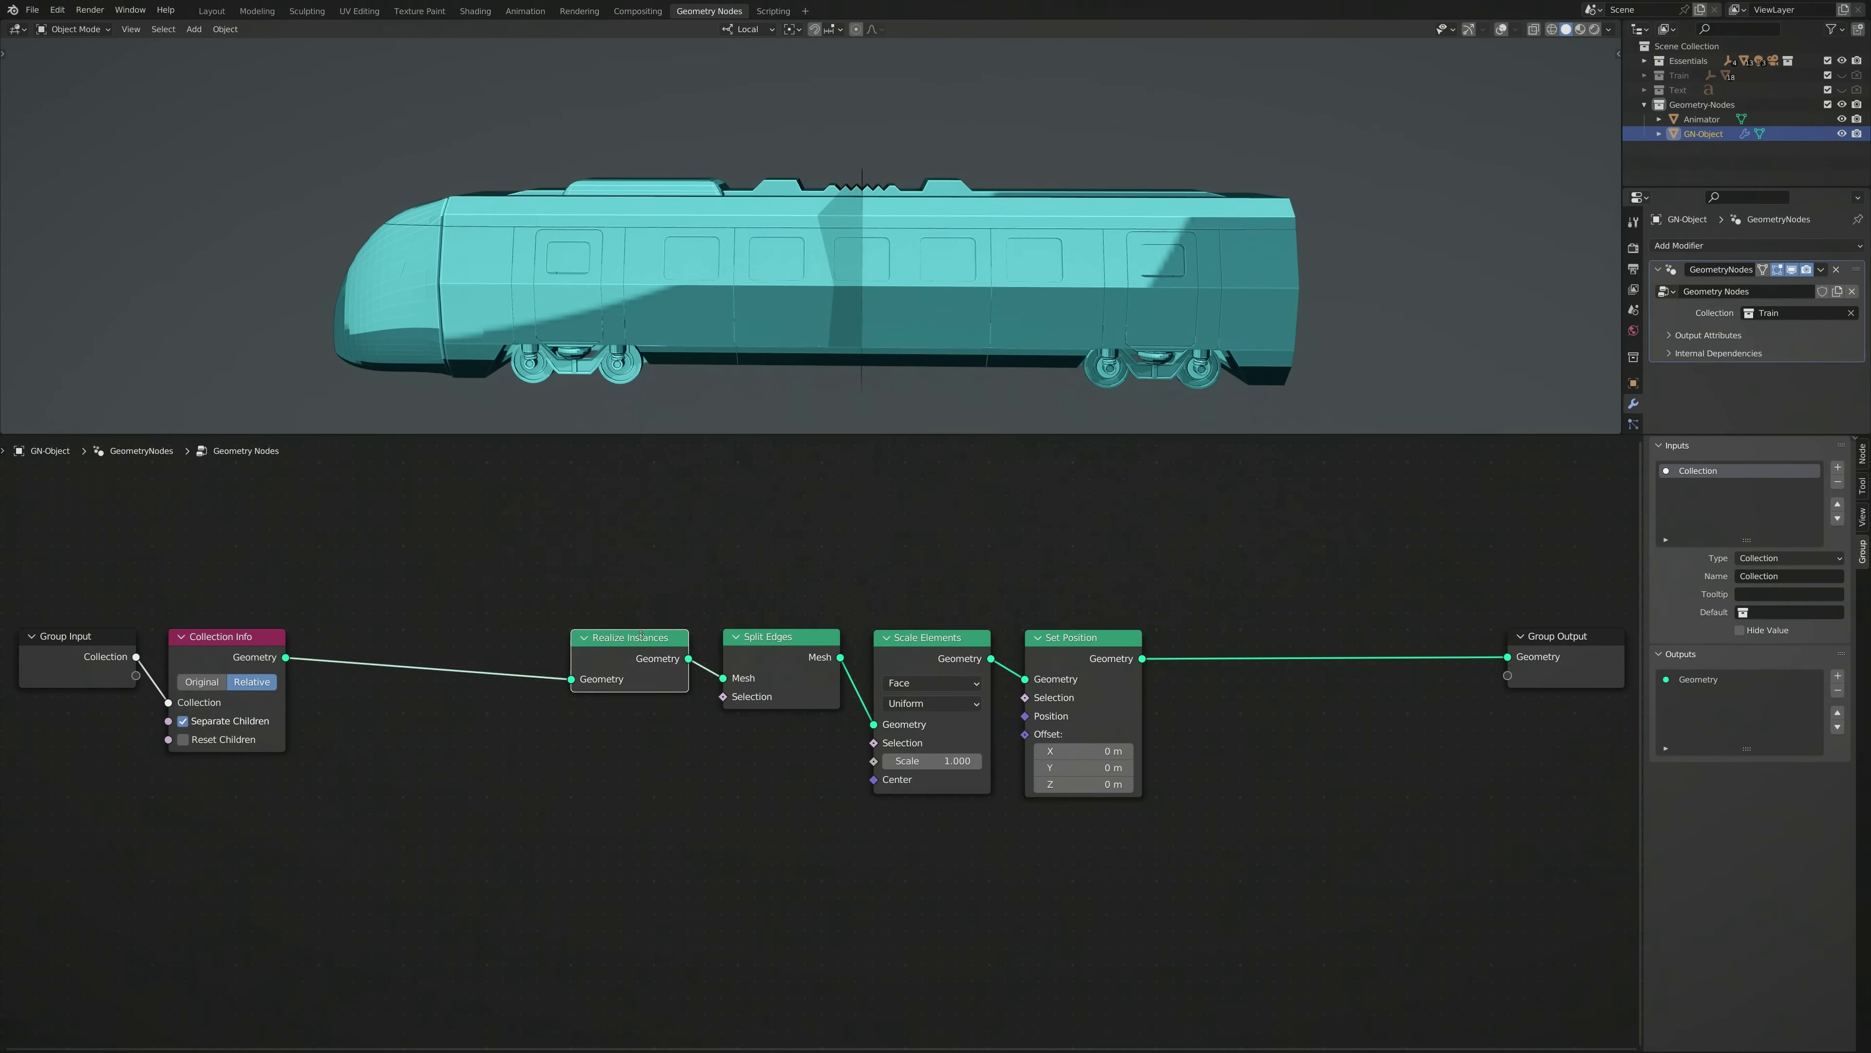
pyautogui.moveTo(640, 635); pyautogui.dragTo(553, 489)
pyautogui.moveTo(768, 636); pyautogui.dragTo(682, 492)
pyautogui.moveTo(1071, 637); pyautogui.dragTo(1417, 637)
pyautogui.moveTo(928, 637); pyautogui.dragTo(1113, 486)
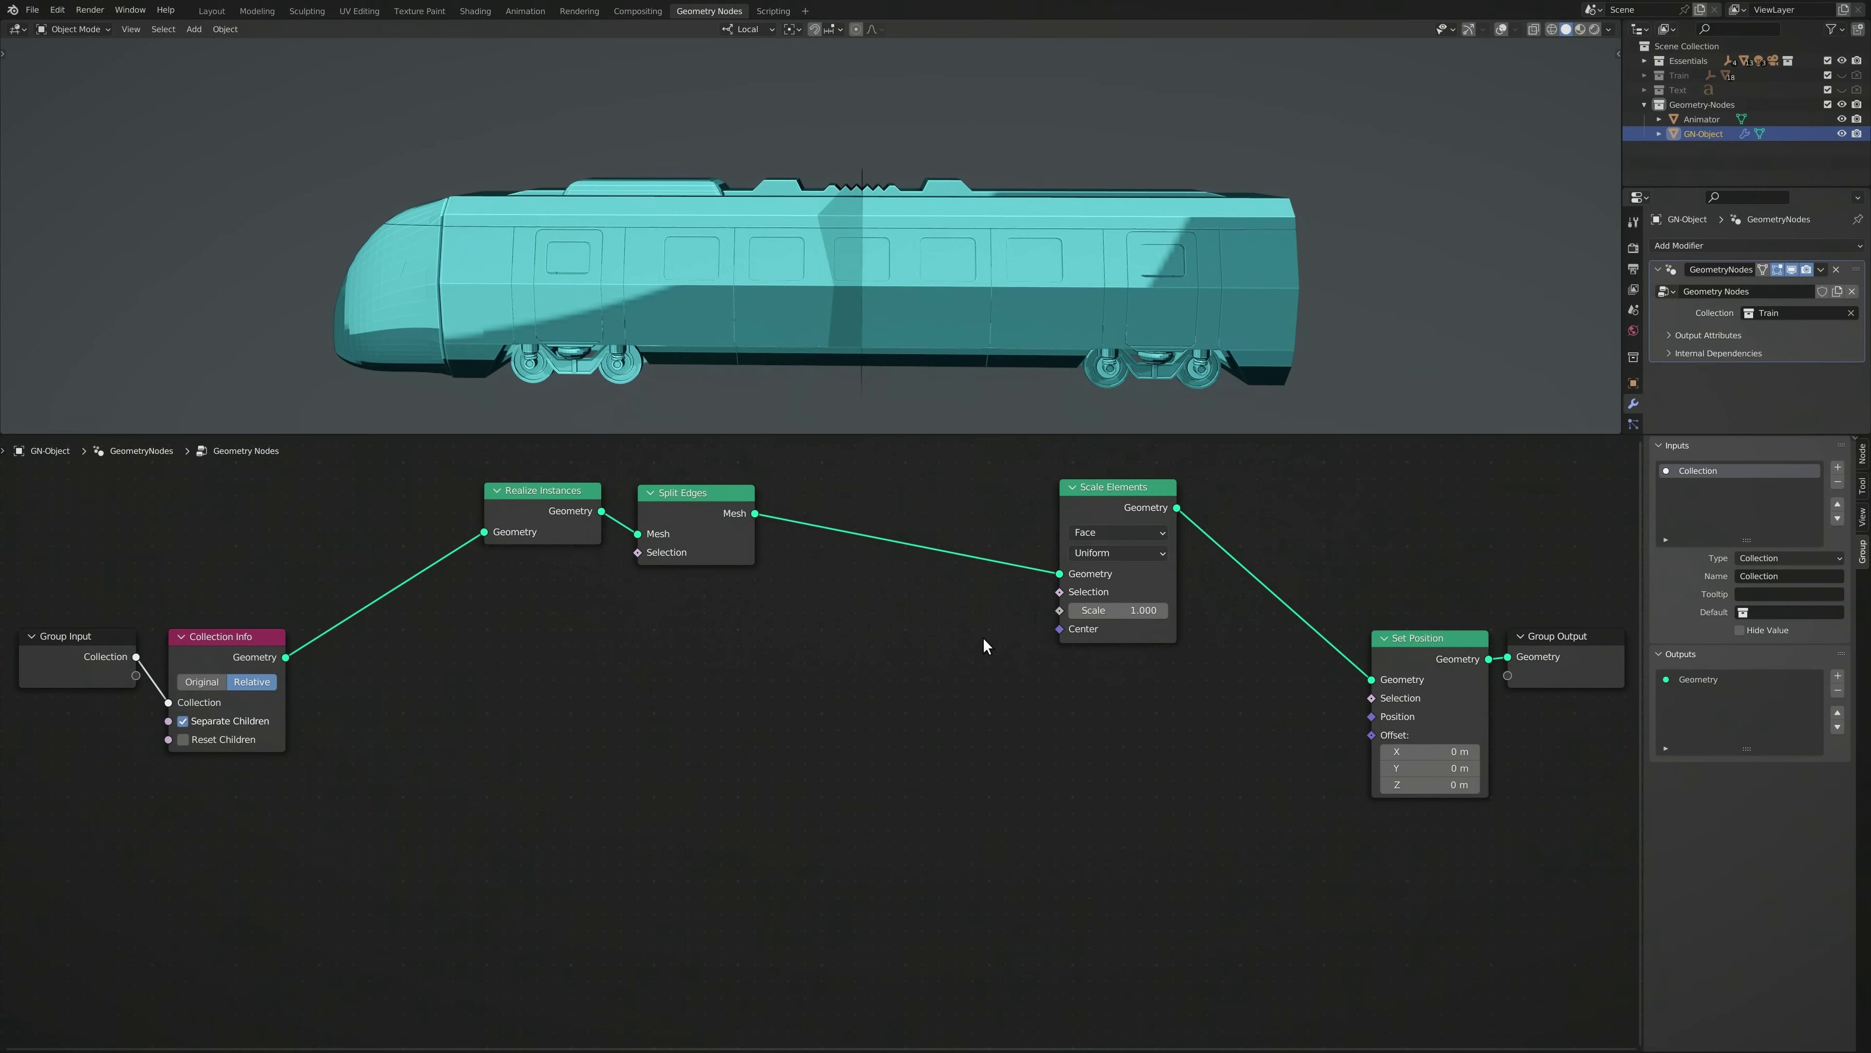
# Add a Position node and an Object Info node side by side below Realize Instances and Split Edges
pyautogui.click(572, 653)
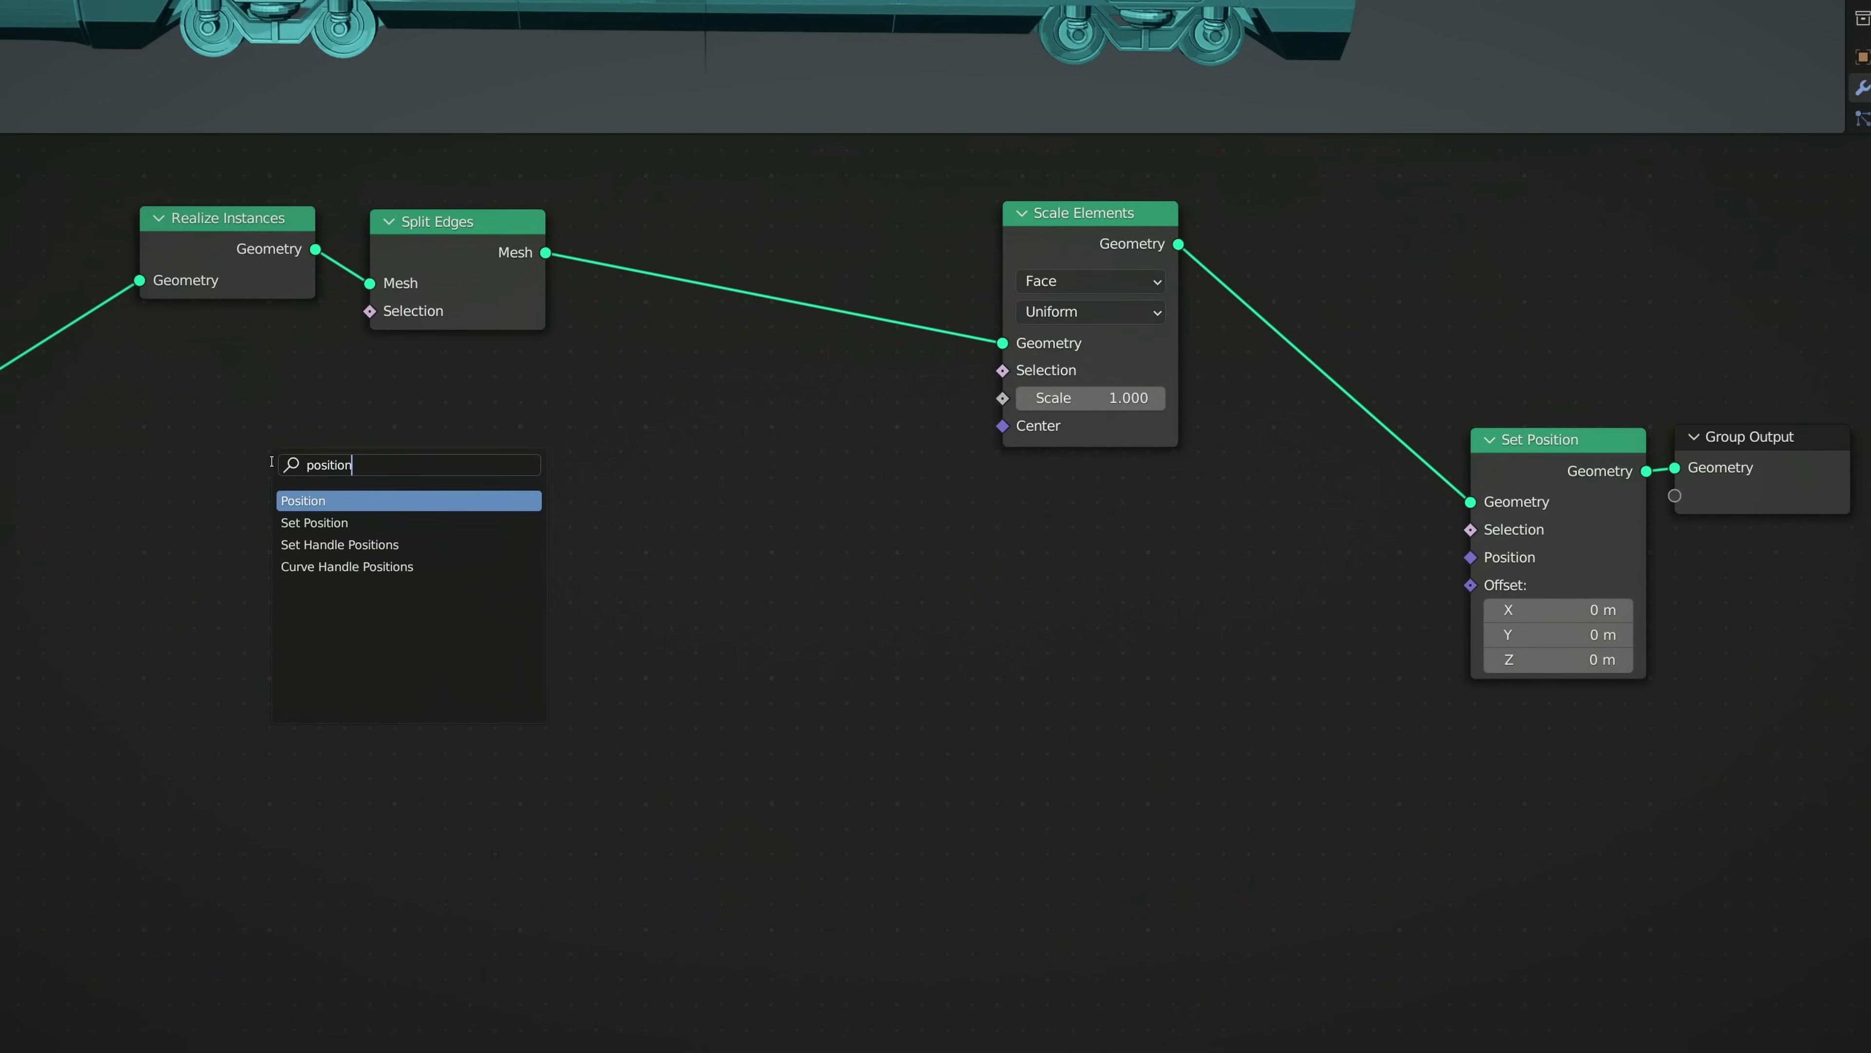
pyautogui.write('position')
pyautogui.press('Return')
pyautogui.click(184, 647)
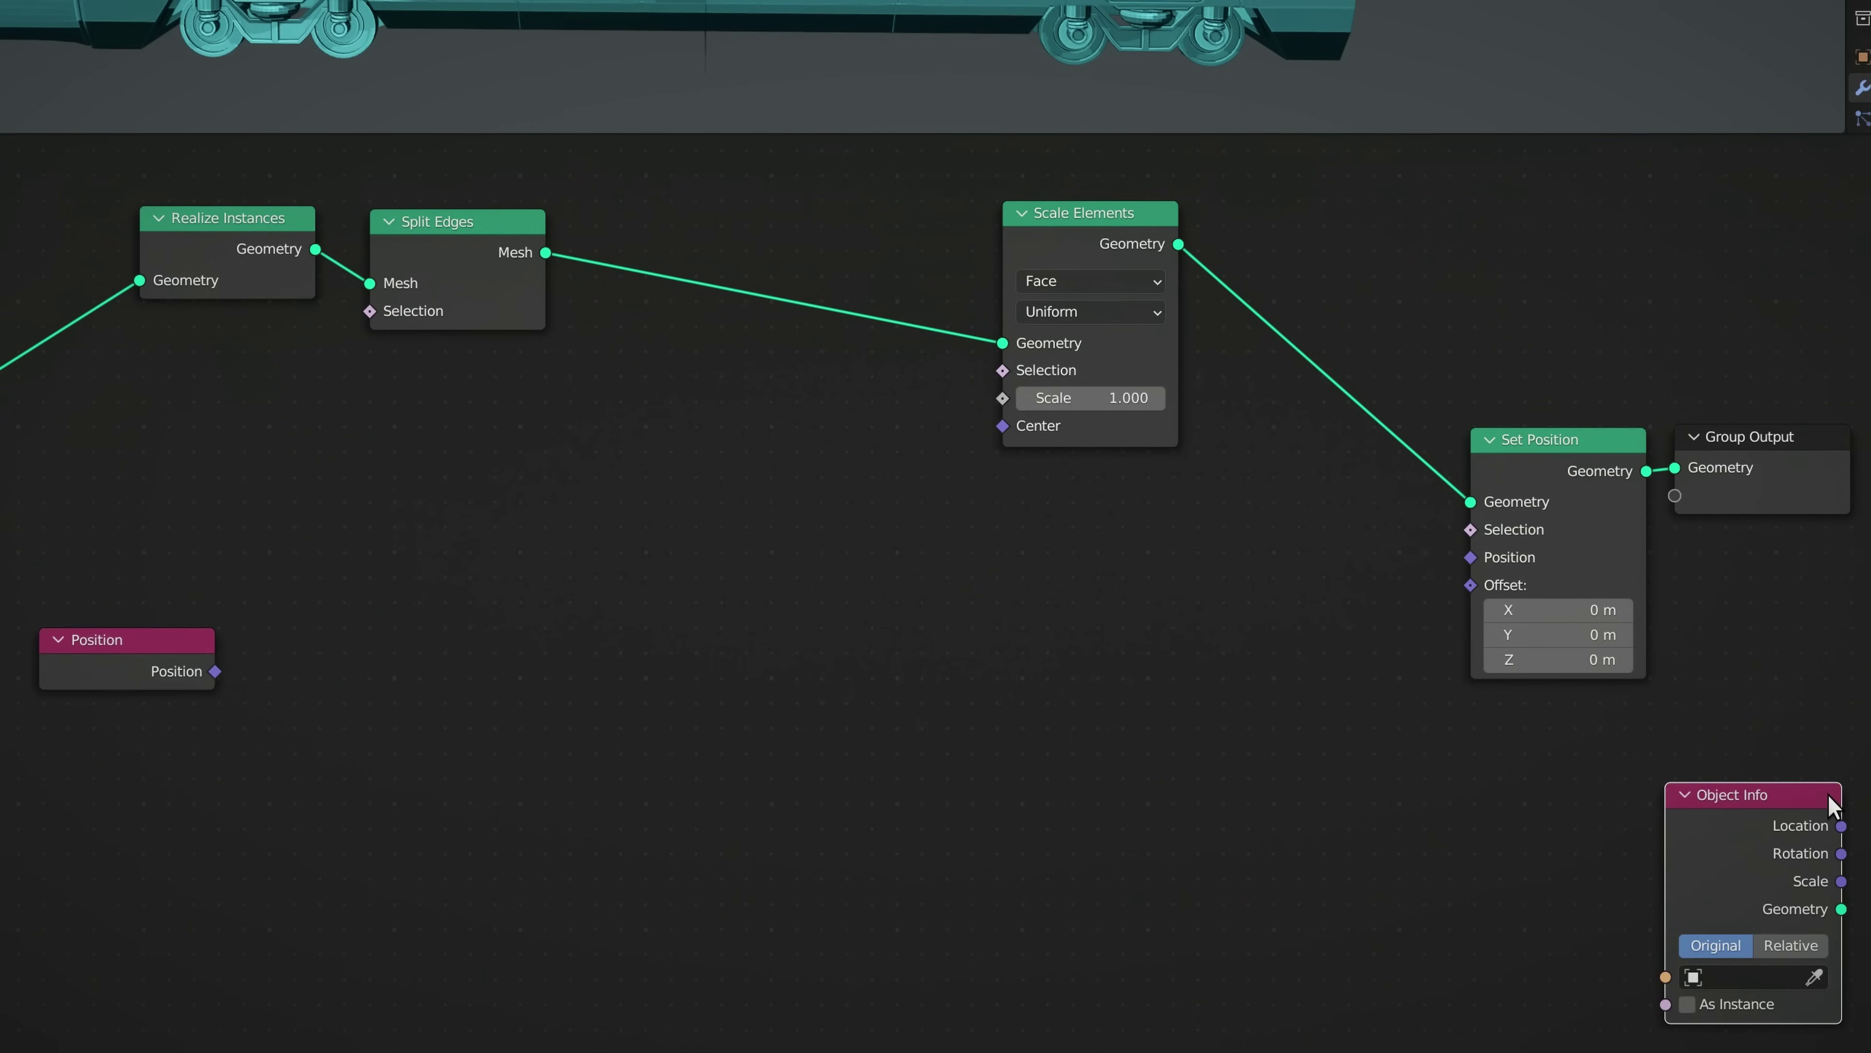
pyautogui.click(417, 642)
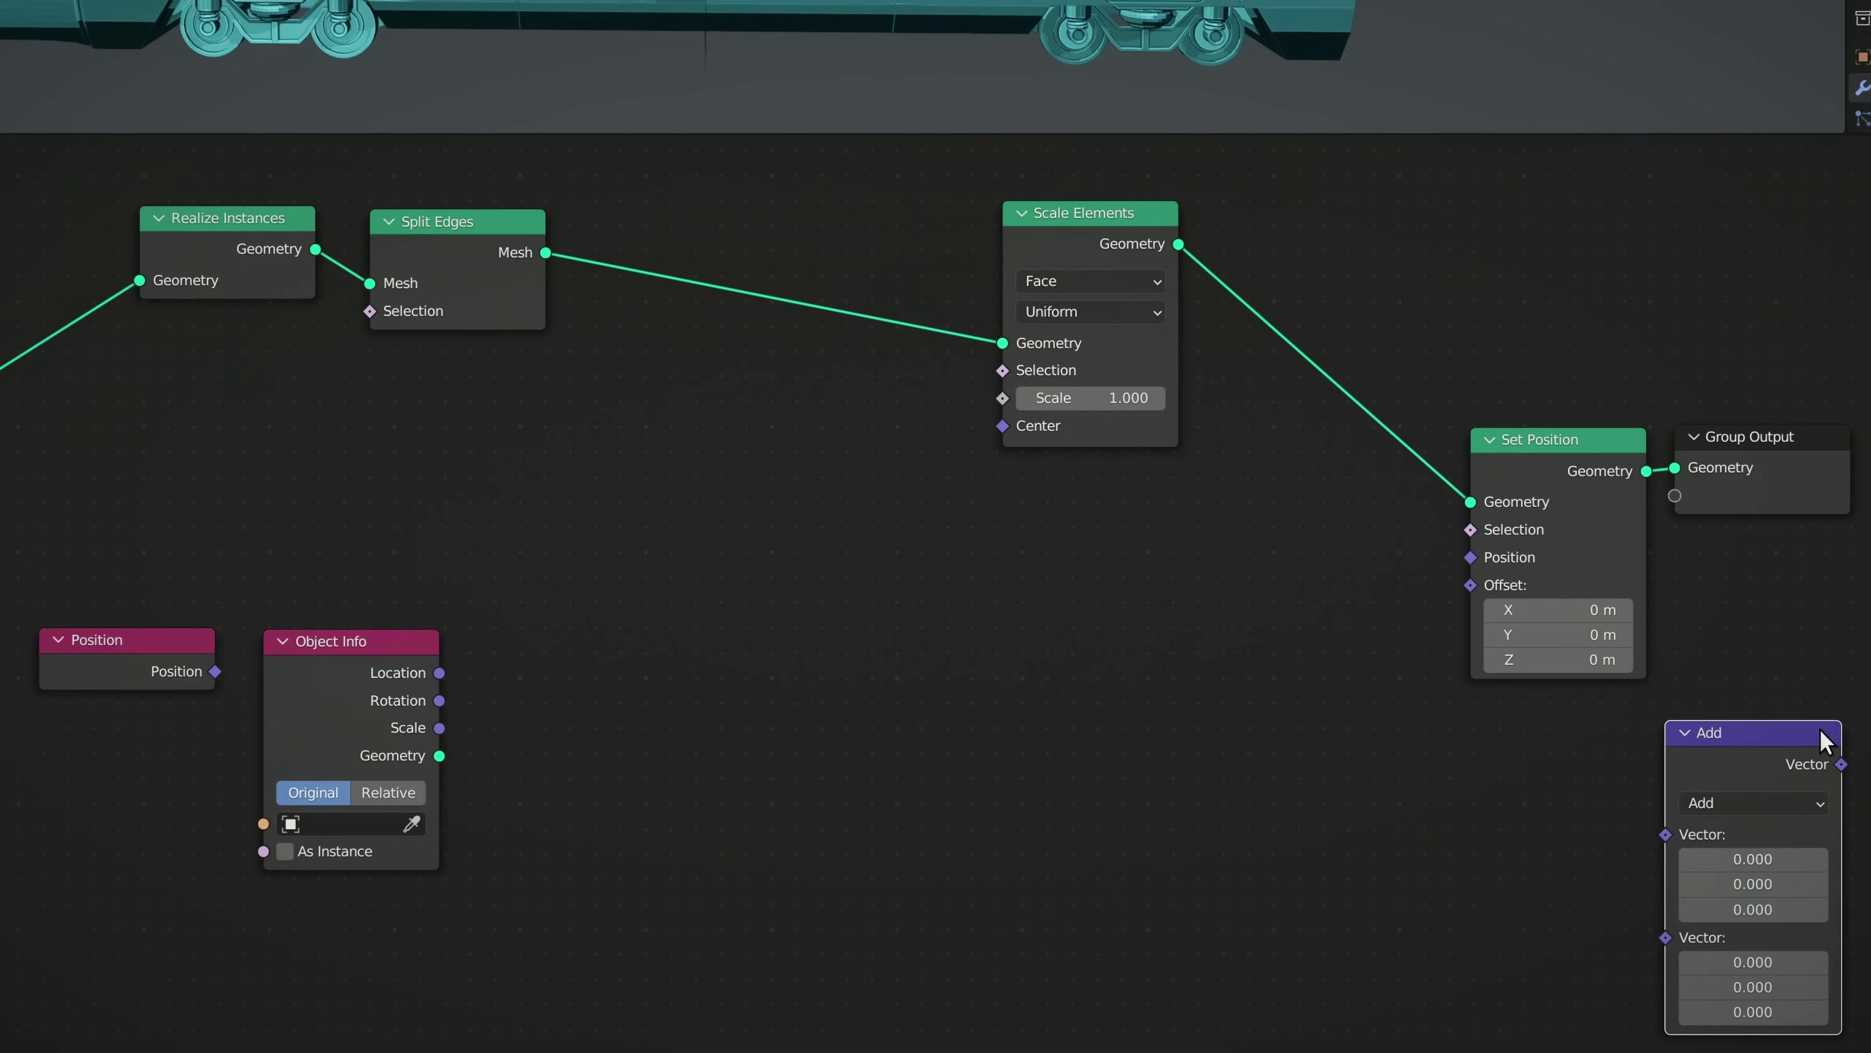
# Add two Vector Math nodes, a Map Range node and a Math node in a row beside Object Info
pyautogui.click(645, 640)
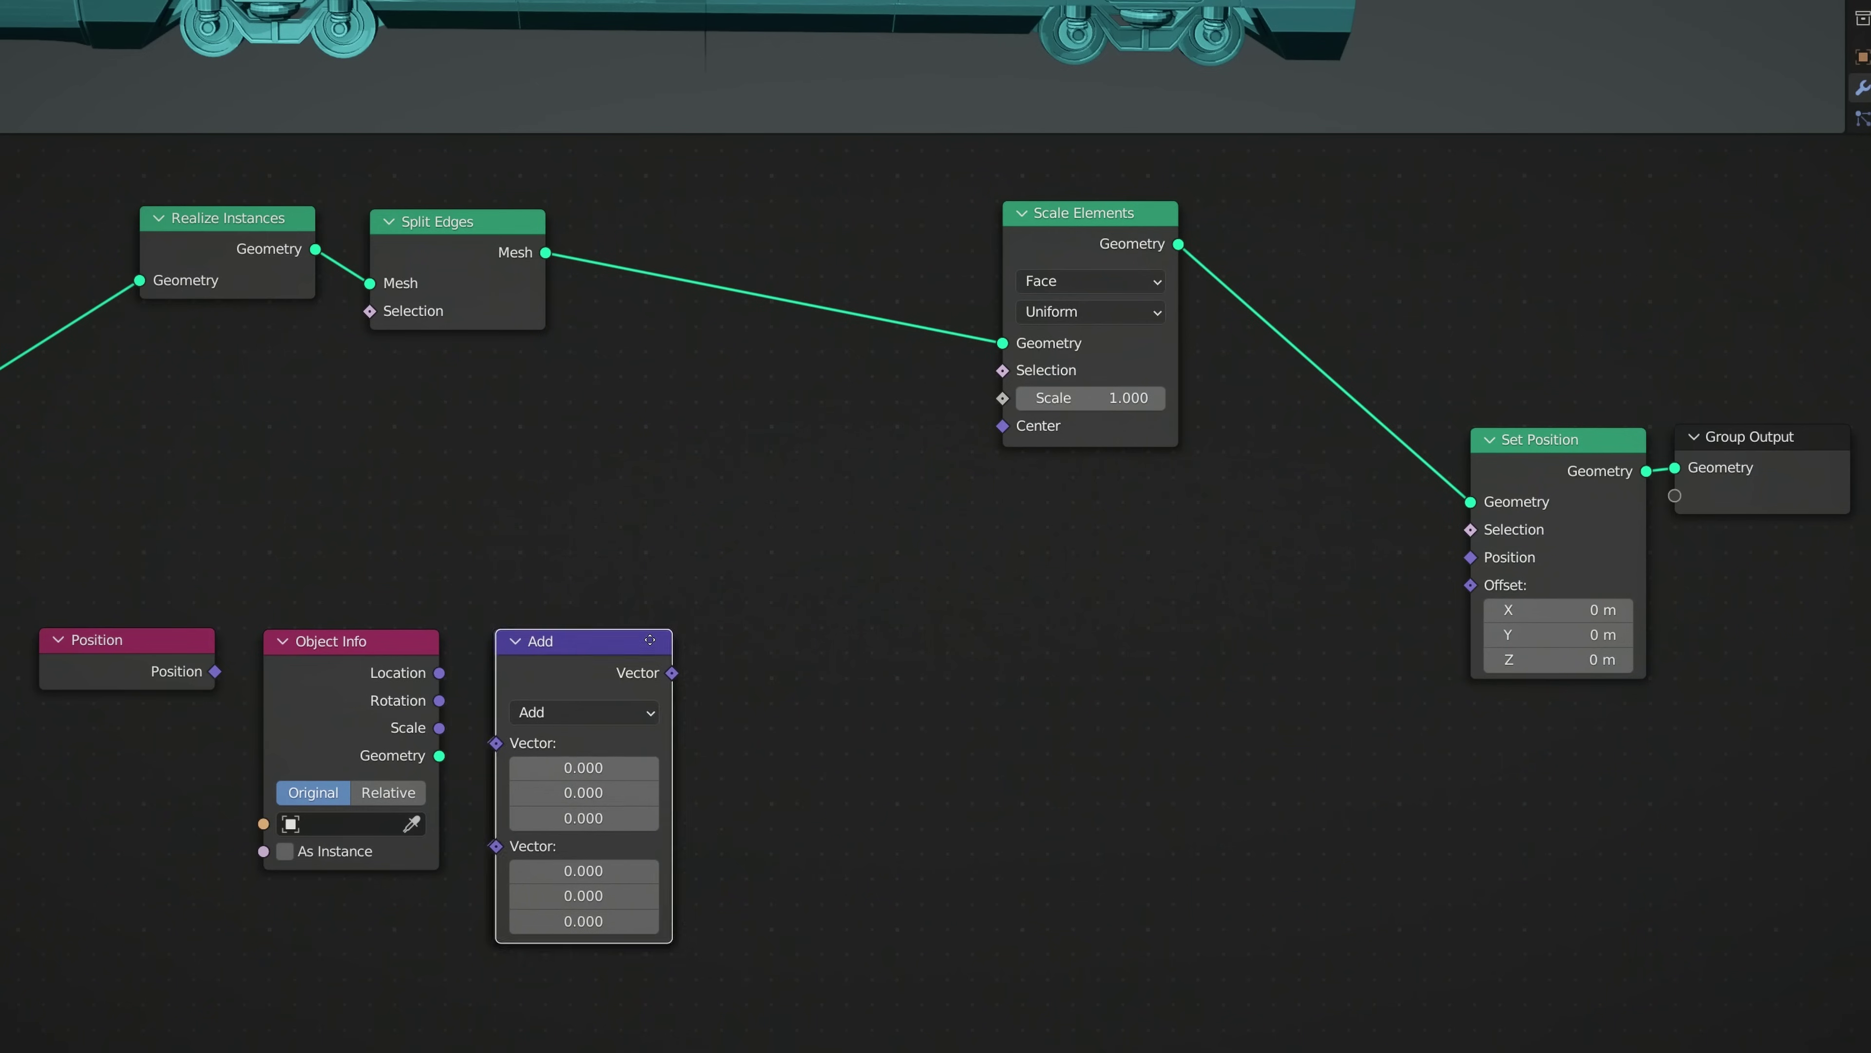
pyautogui.hotkey('shift', 'd')
pyautogui.click(880, 640)
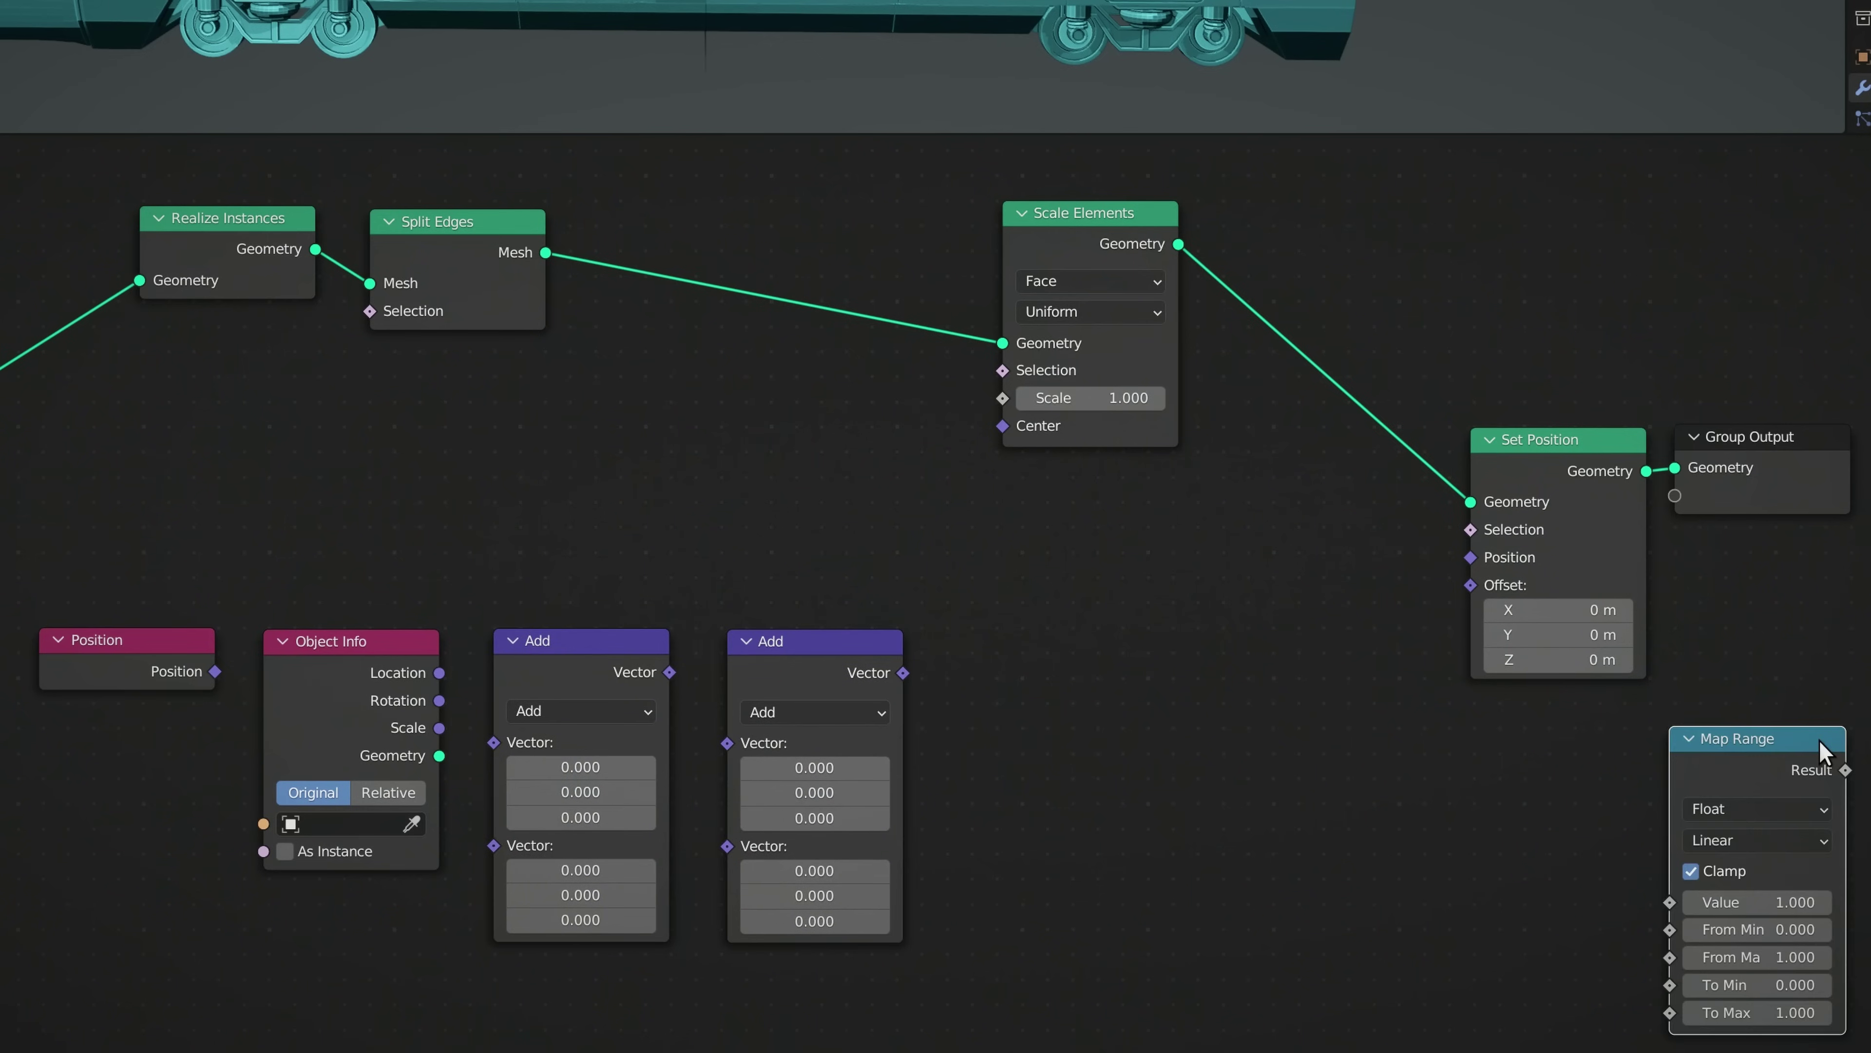
pyautogui.click(1094, 644)
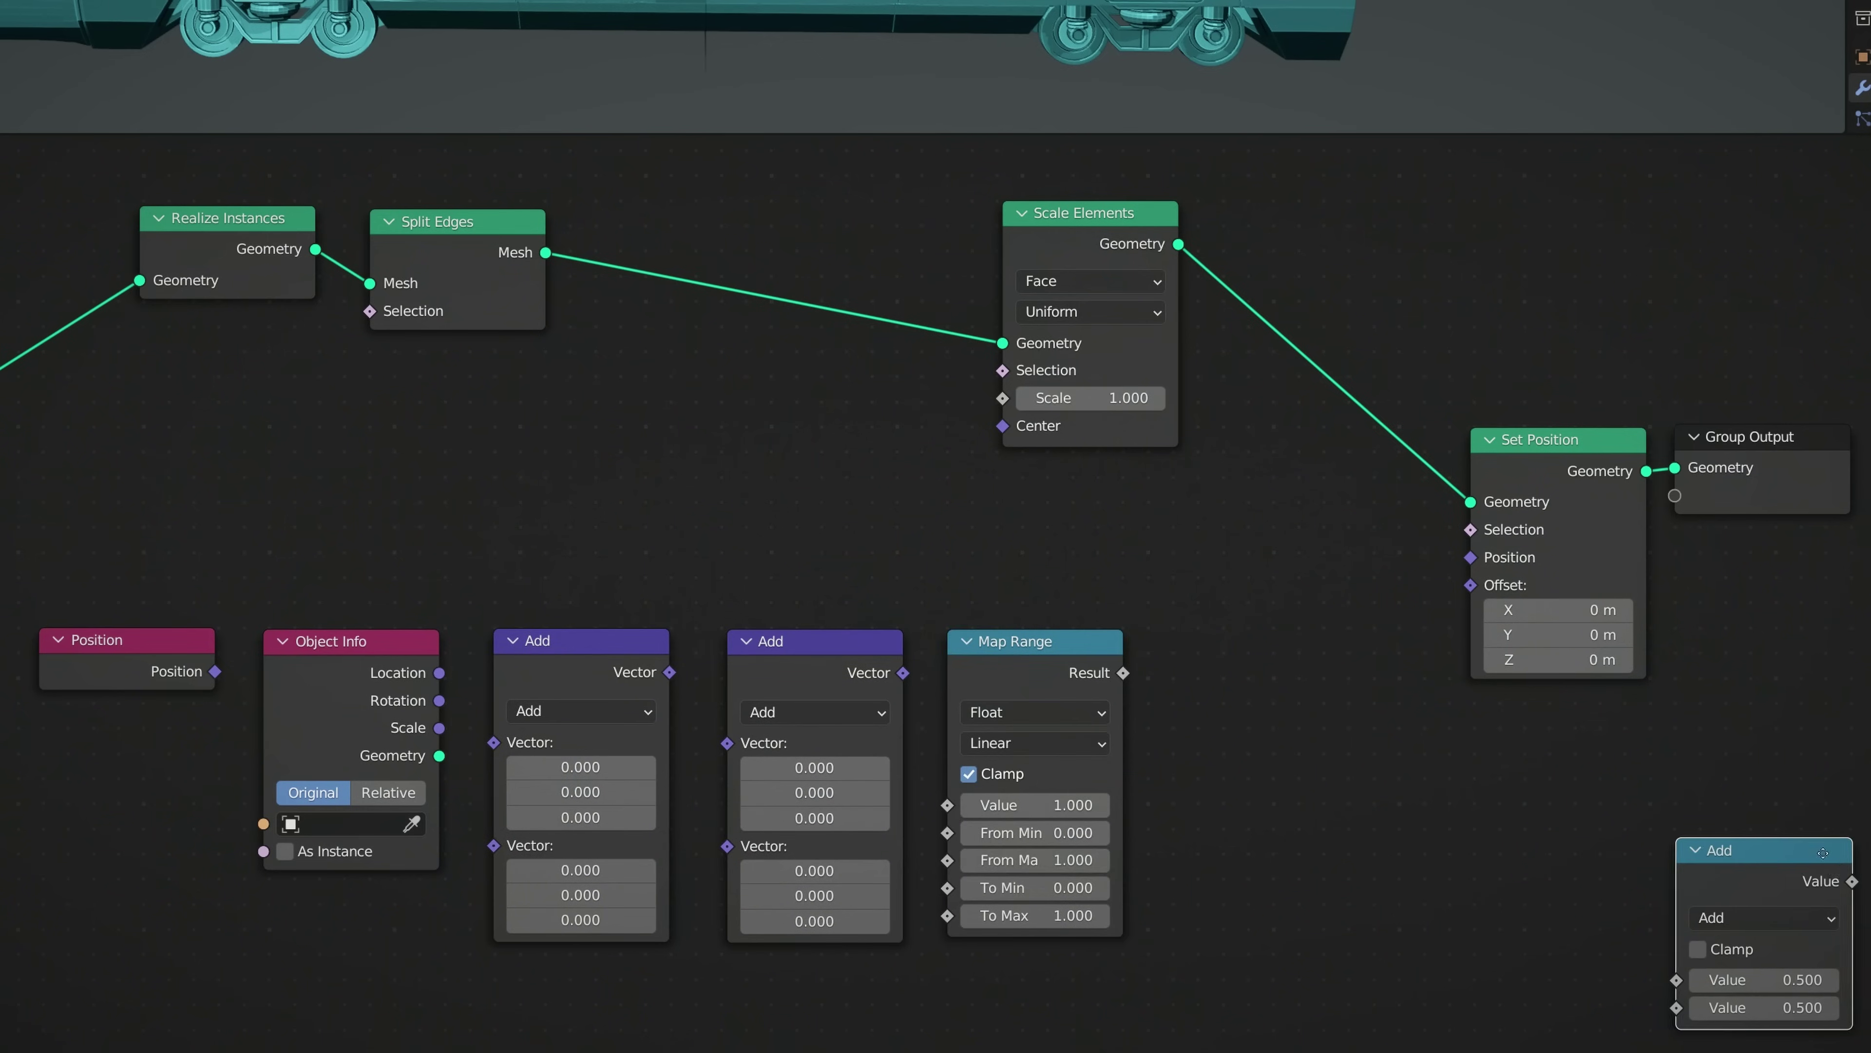
pyautogui.click(1320, 643)
# Point Object Info at Animator in Relative space and set the math node operations to Subtract, Dot Product and Power
pyautogui.click(556, 780)
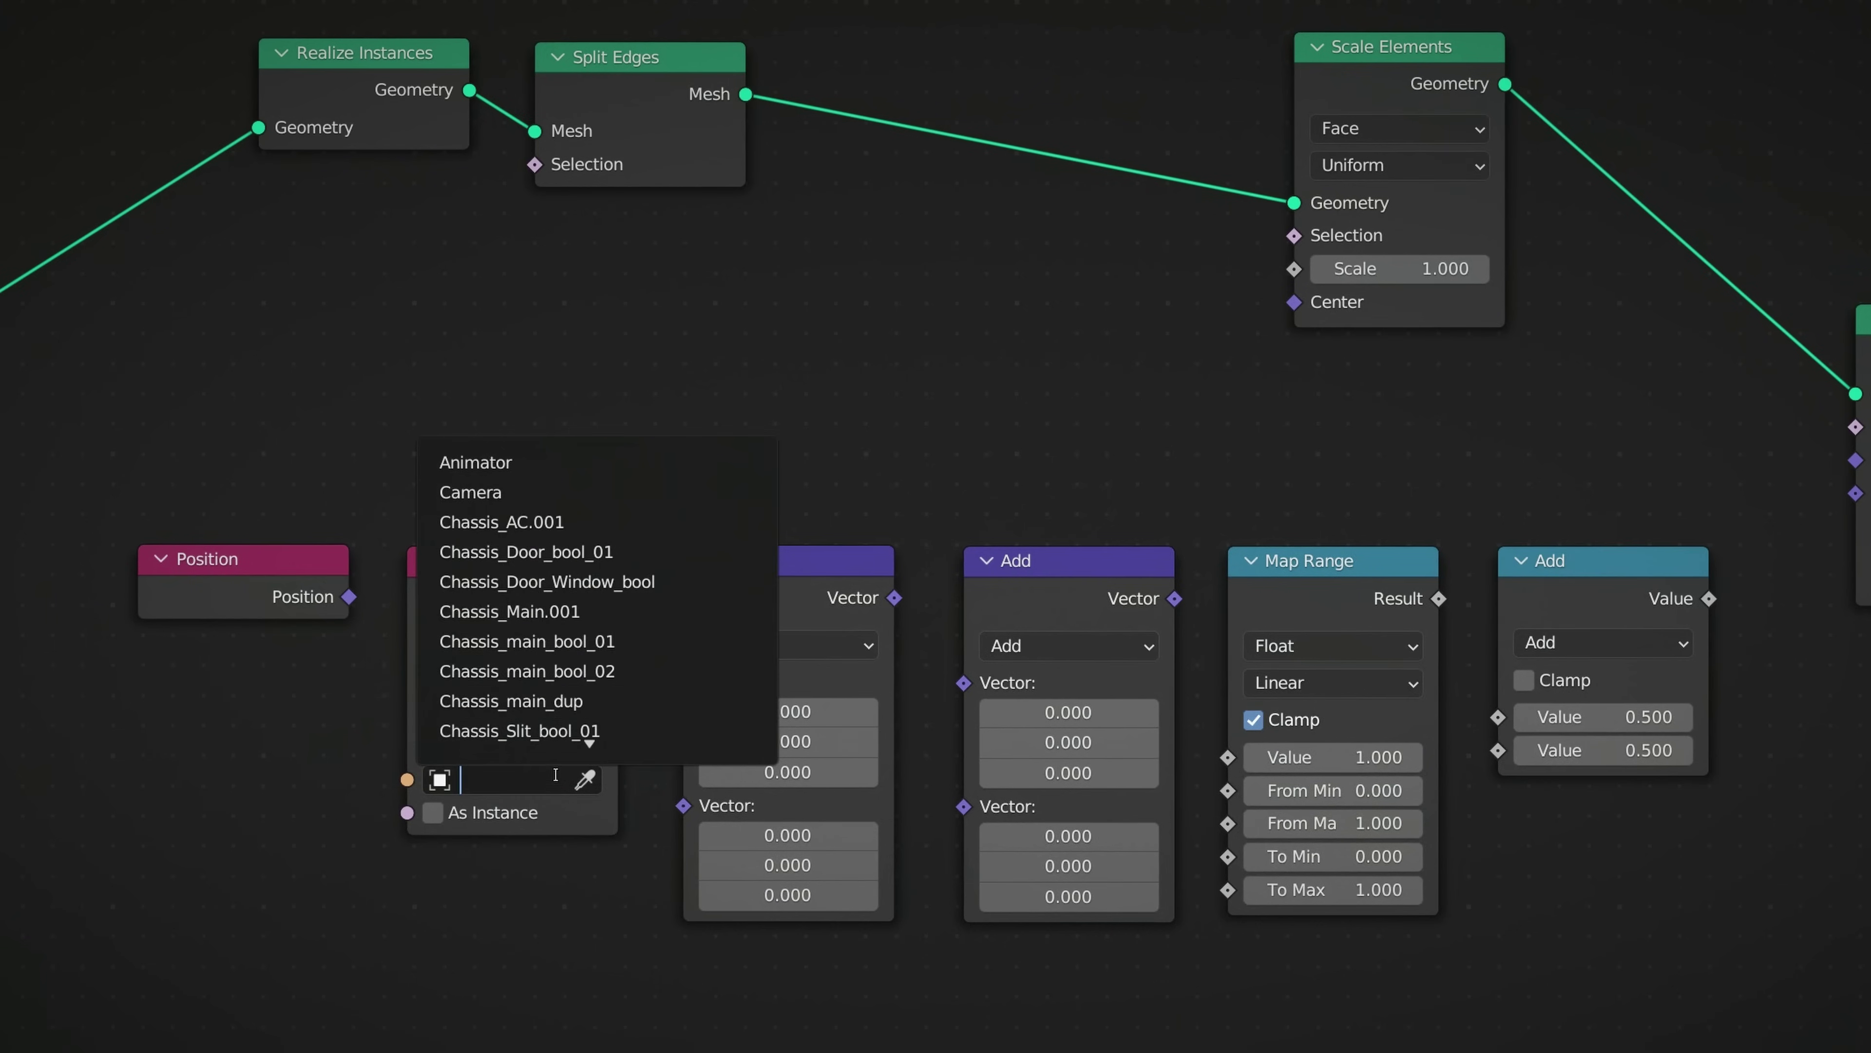
pyautogui.click(476, 462)
pyautogui.click(862, 644)
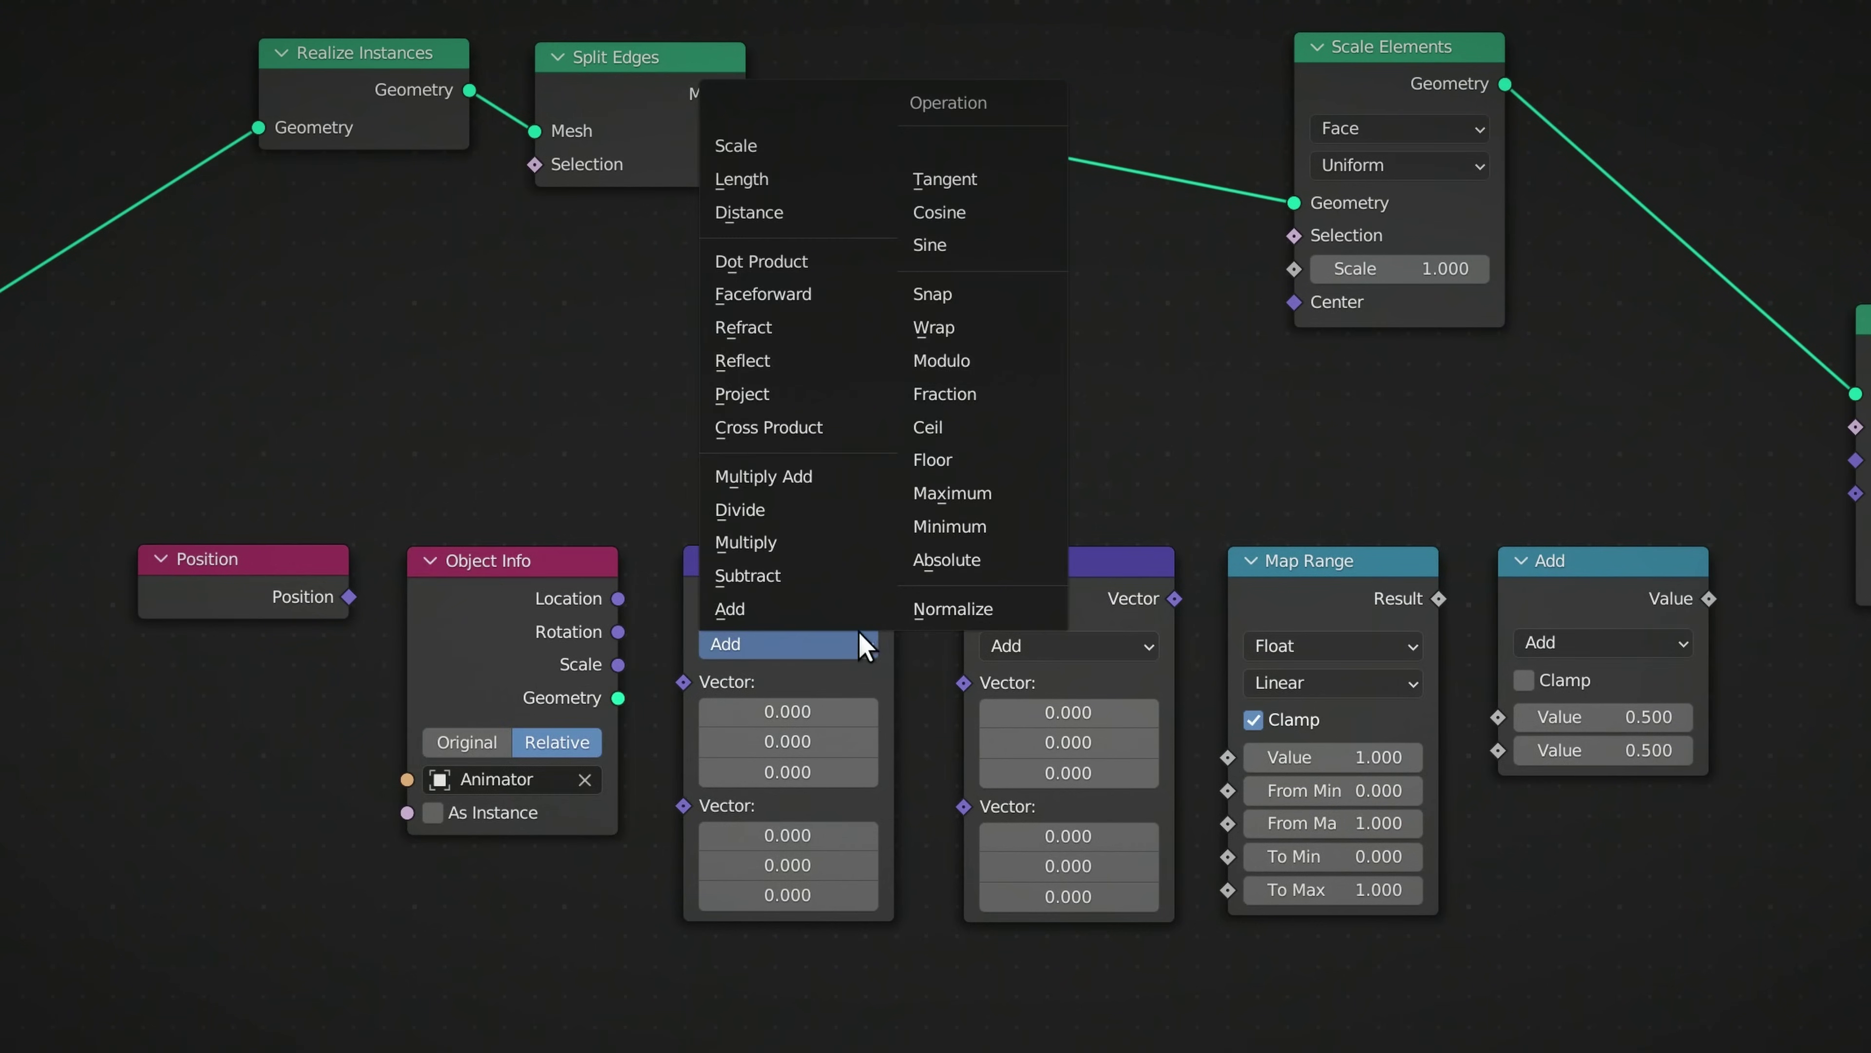
pyautogui.click(862, 576)
pyautogui.click(1068, 645)
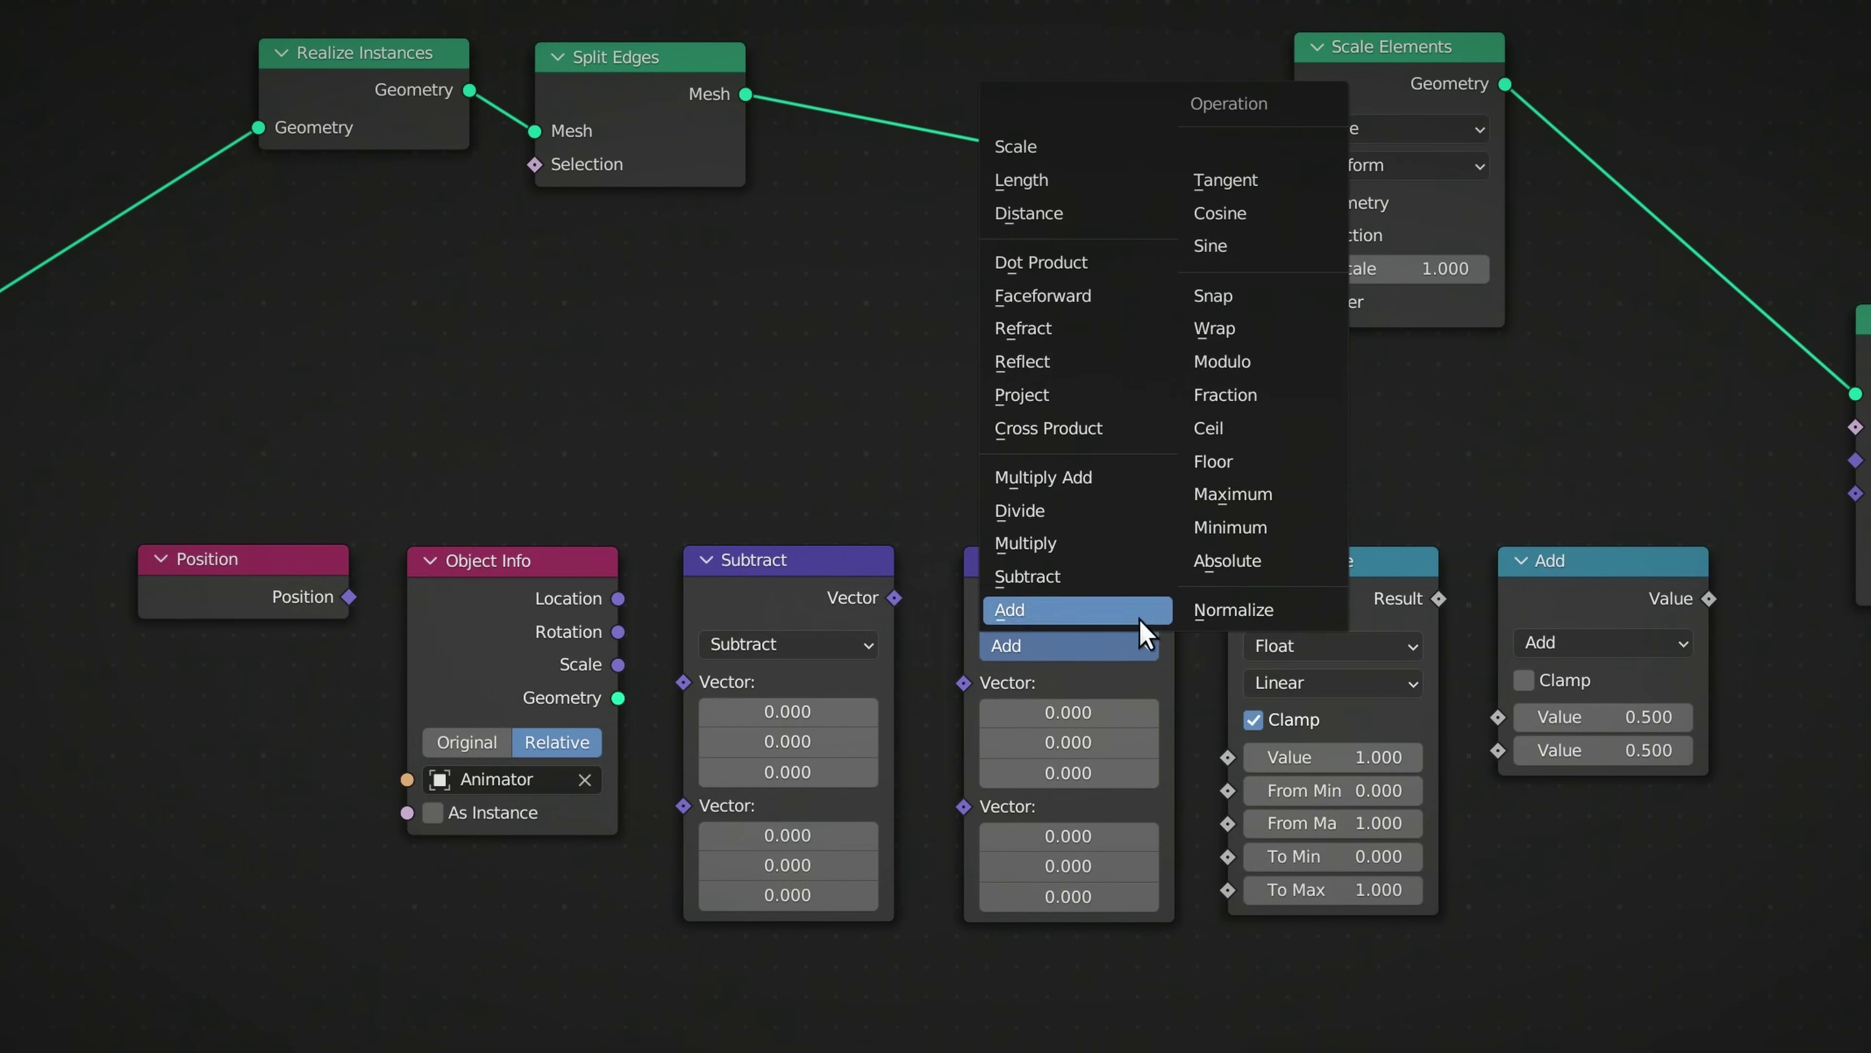
pyautogui.click(1127, 282)
pyautogui.click(1617, 641)
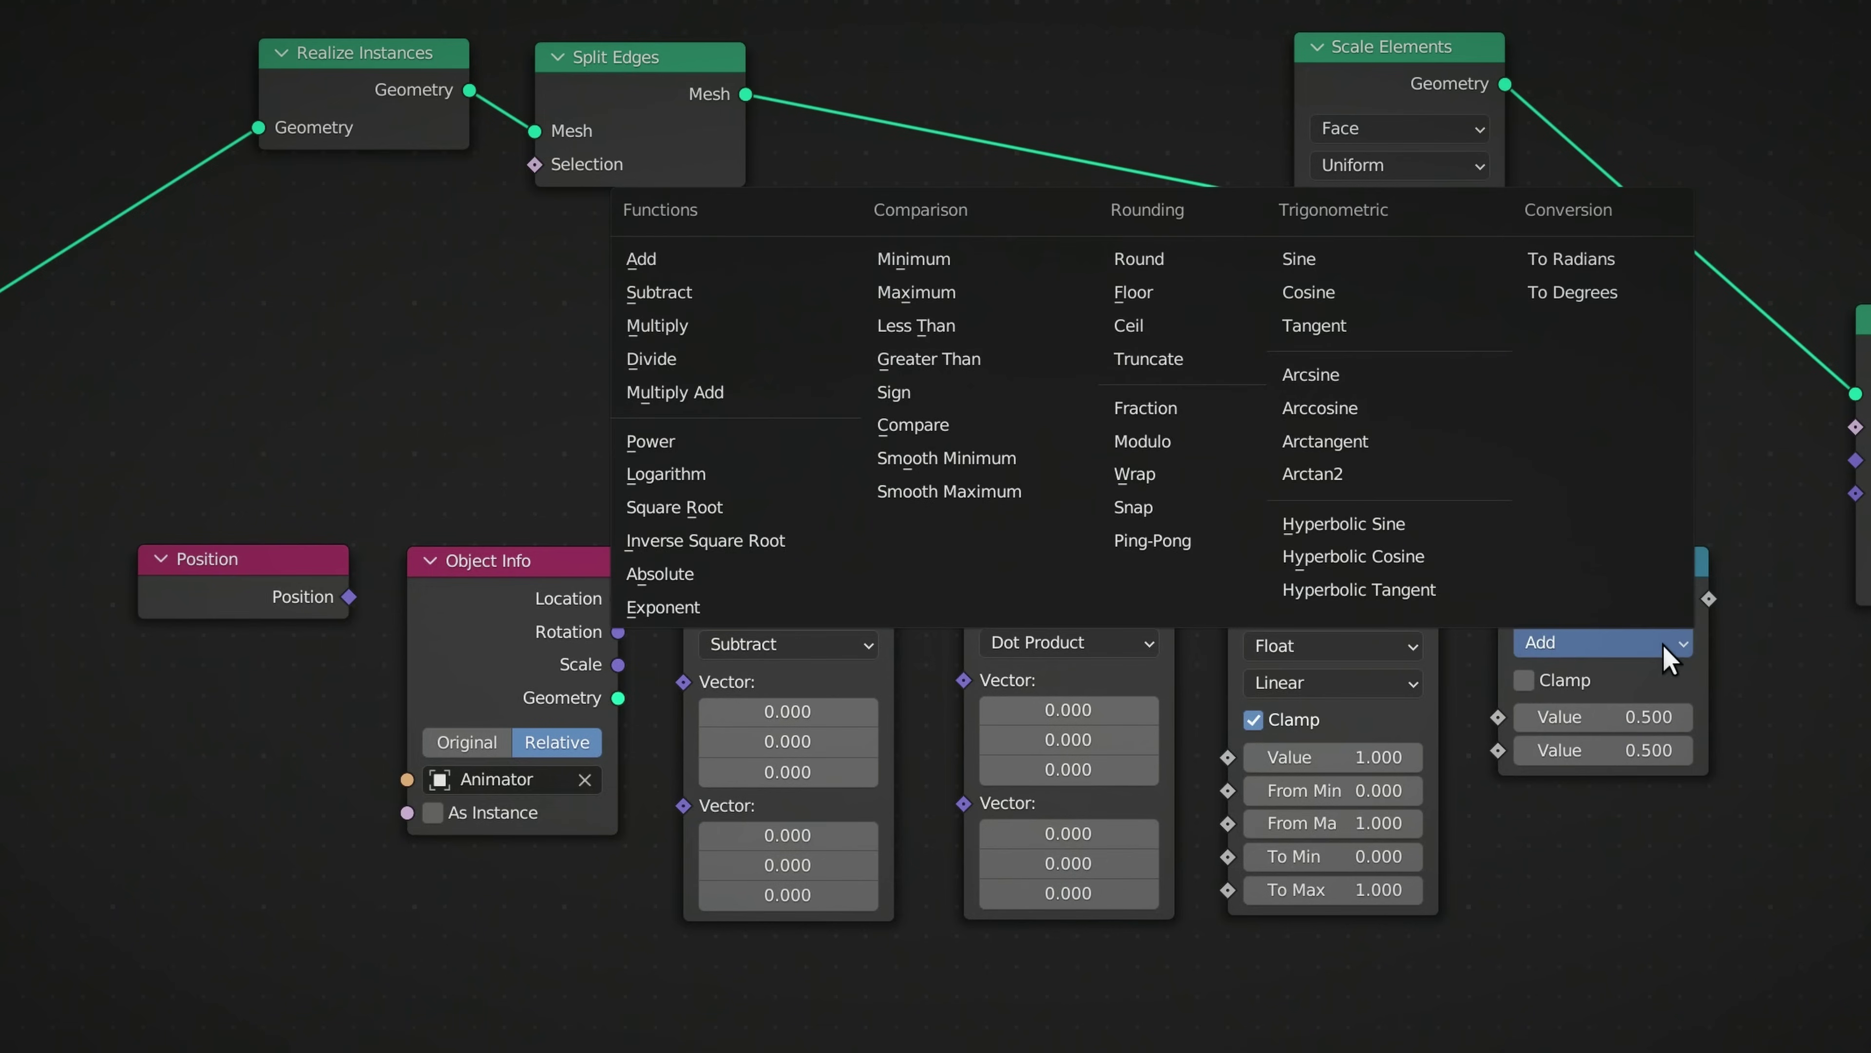
pyautogui.click(745, 441)
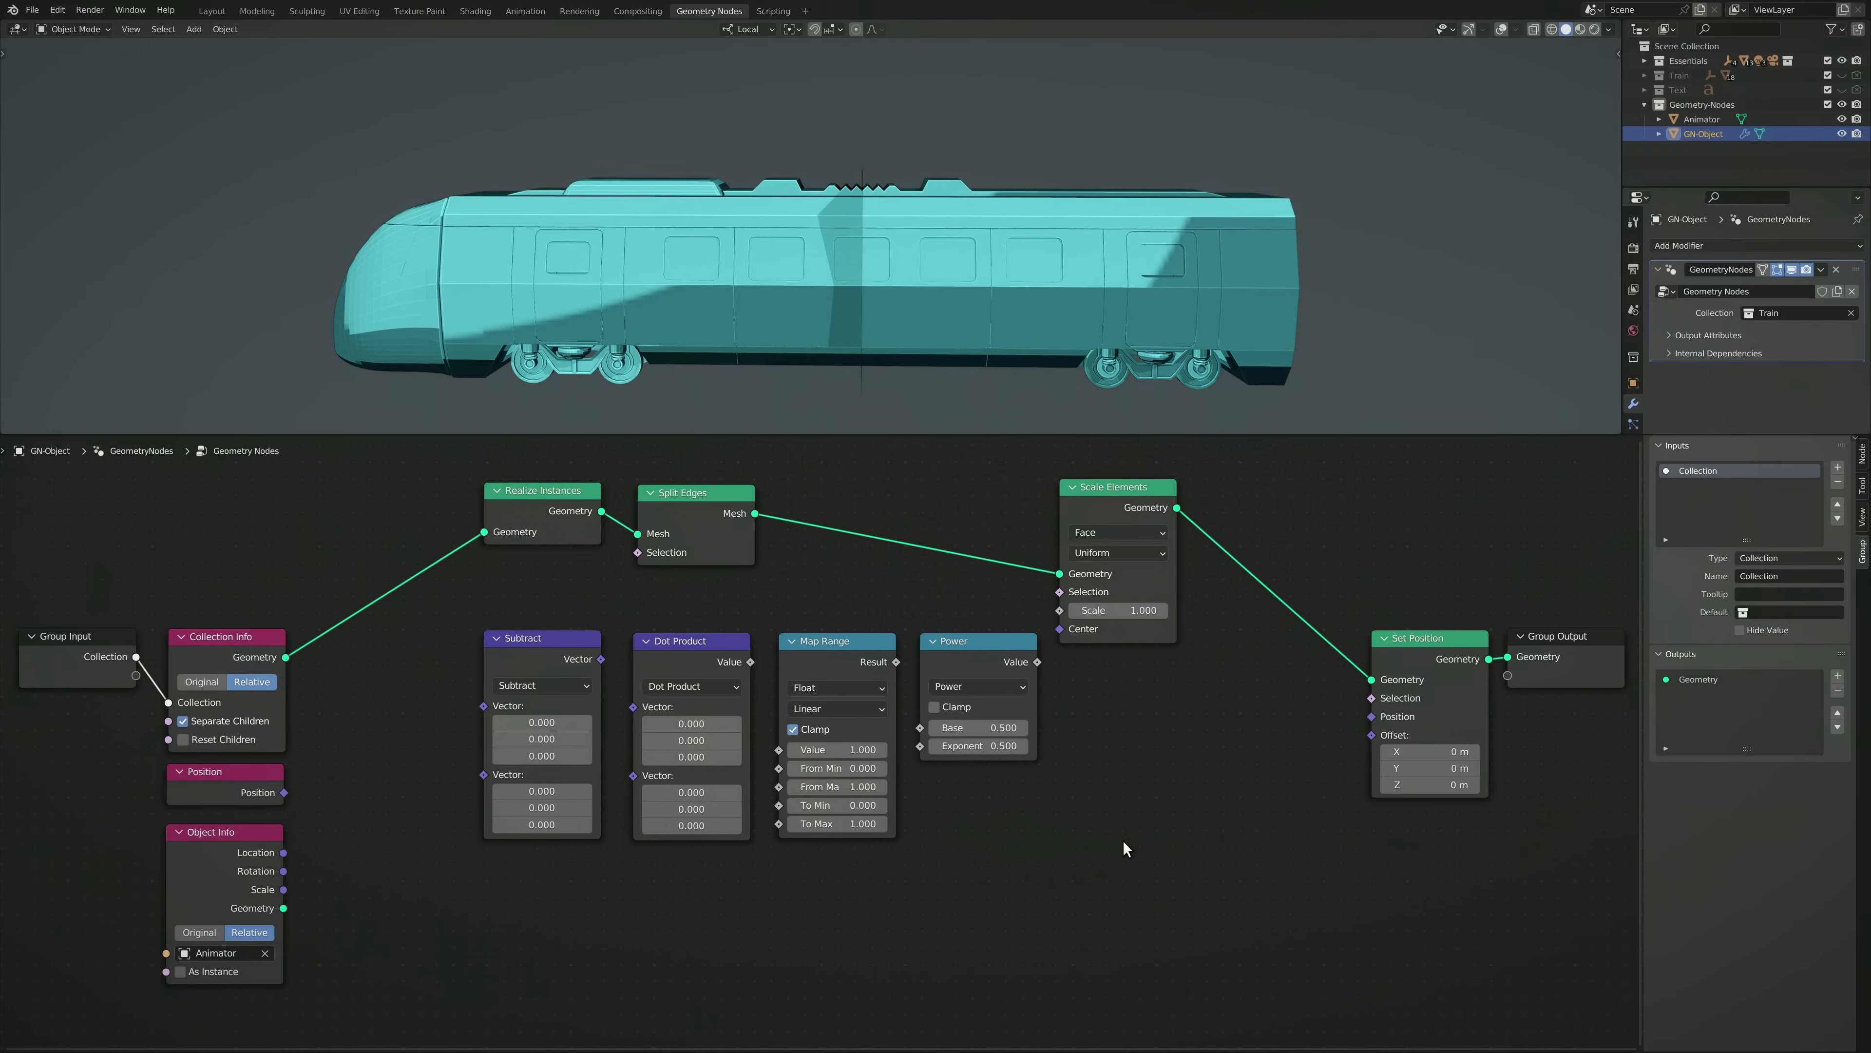
# Link Position and Object Info Location through Subtract, Dot Product (1, 0, 0) and Map Range with From Min -2.5 into Power's Base
pyautogui.moveTo(283, 792); pyautogui.dragTo(484, 706)
pyautogui.moveTo(283, 852); pyautogui.dragTo(483, 724)
pyautogui.moveTo(601, 659); pyautogui.dragTo(633, 707)
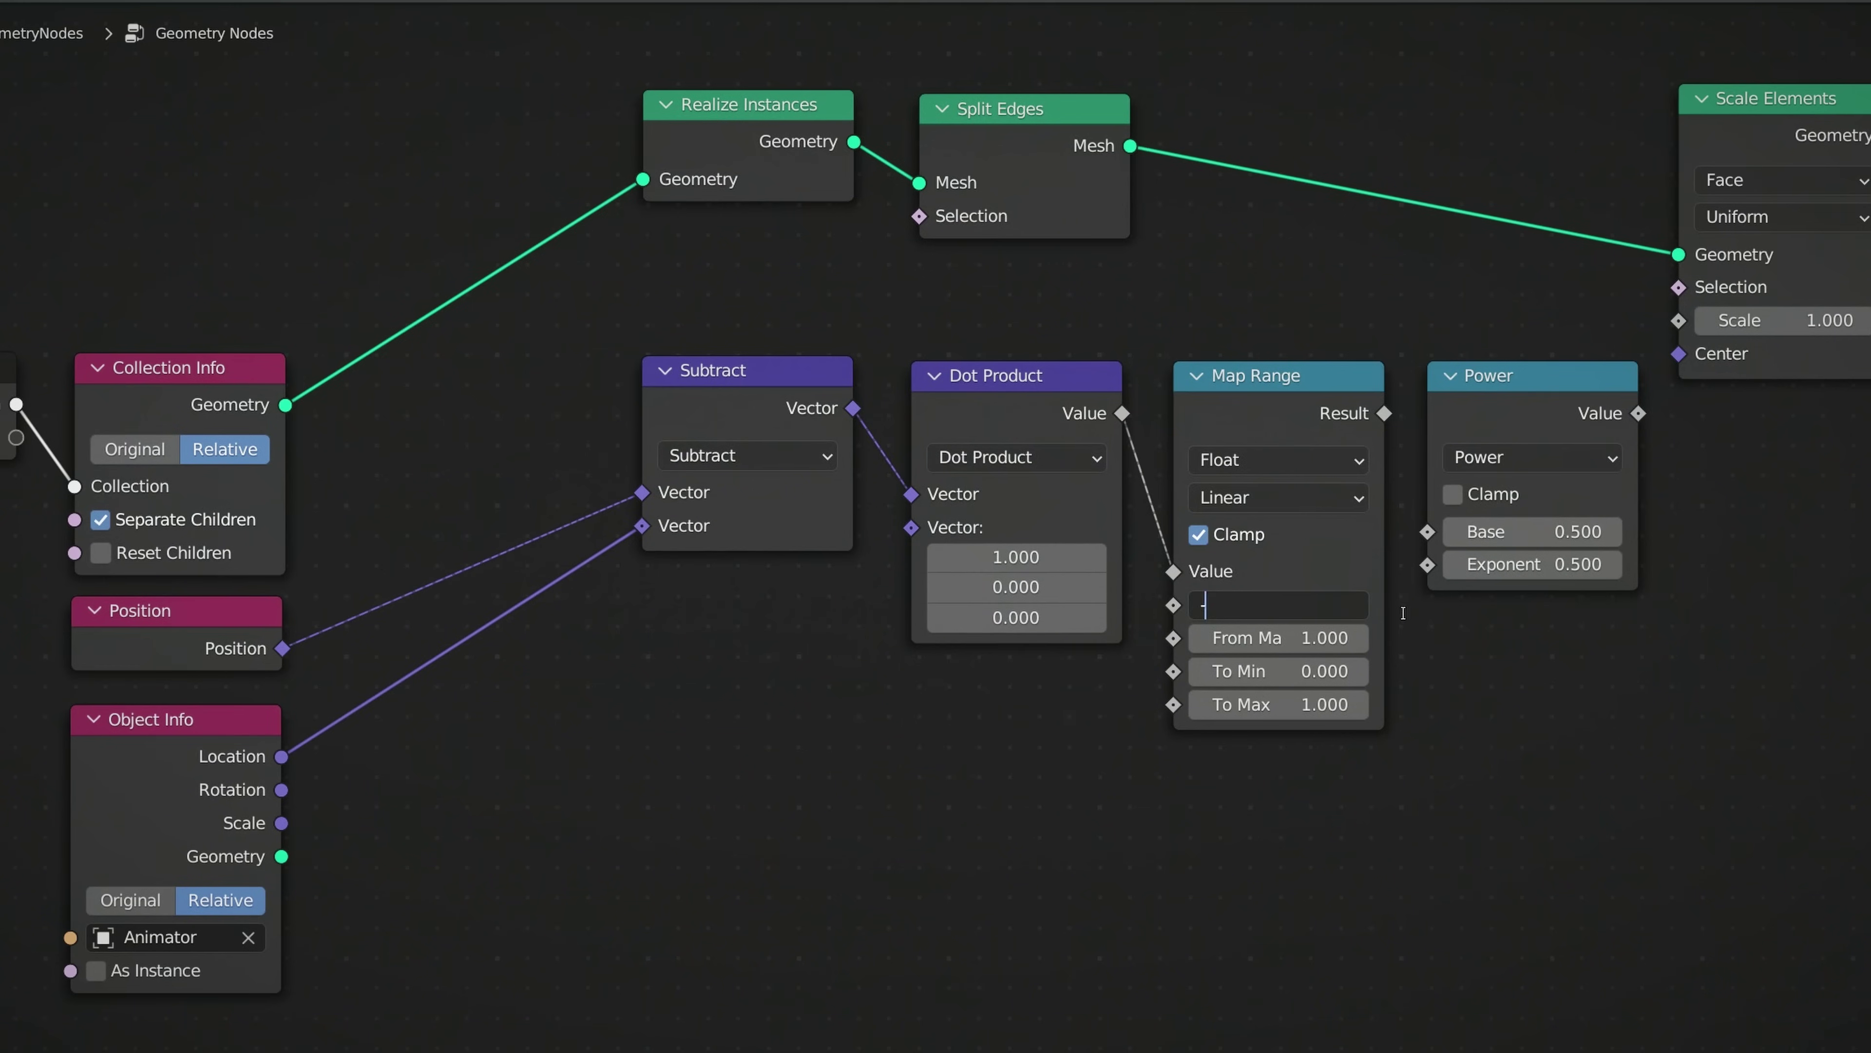
pyautogui.moveTo(1384, 413); pyautogui.dragTo(1427, 532)
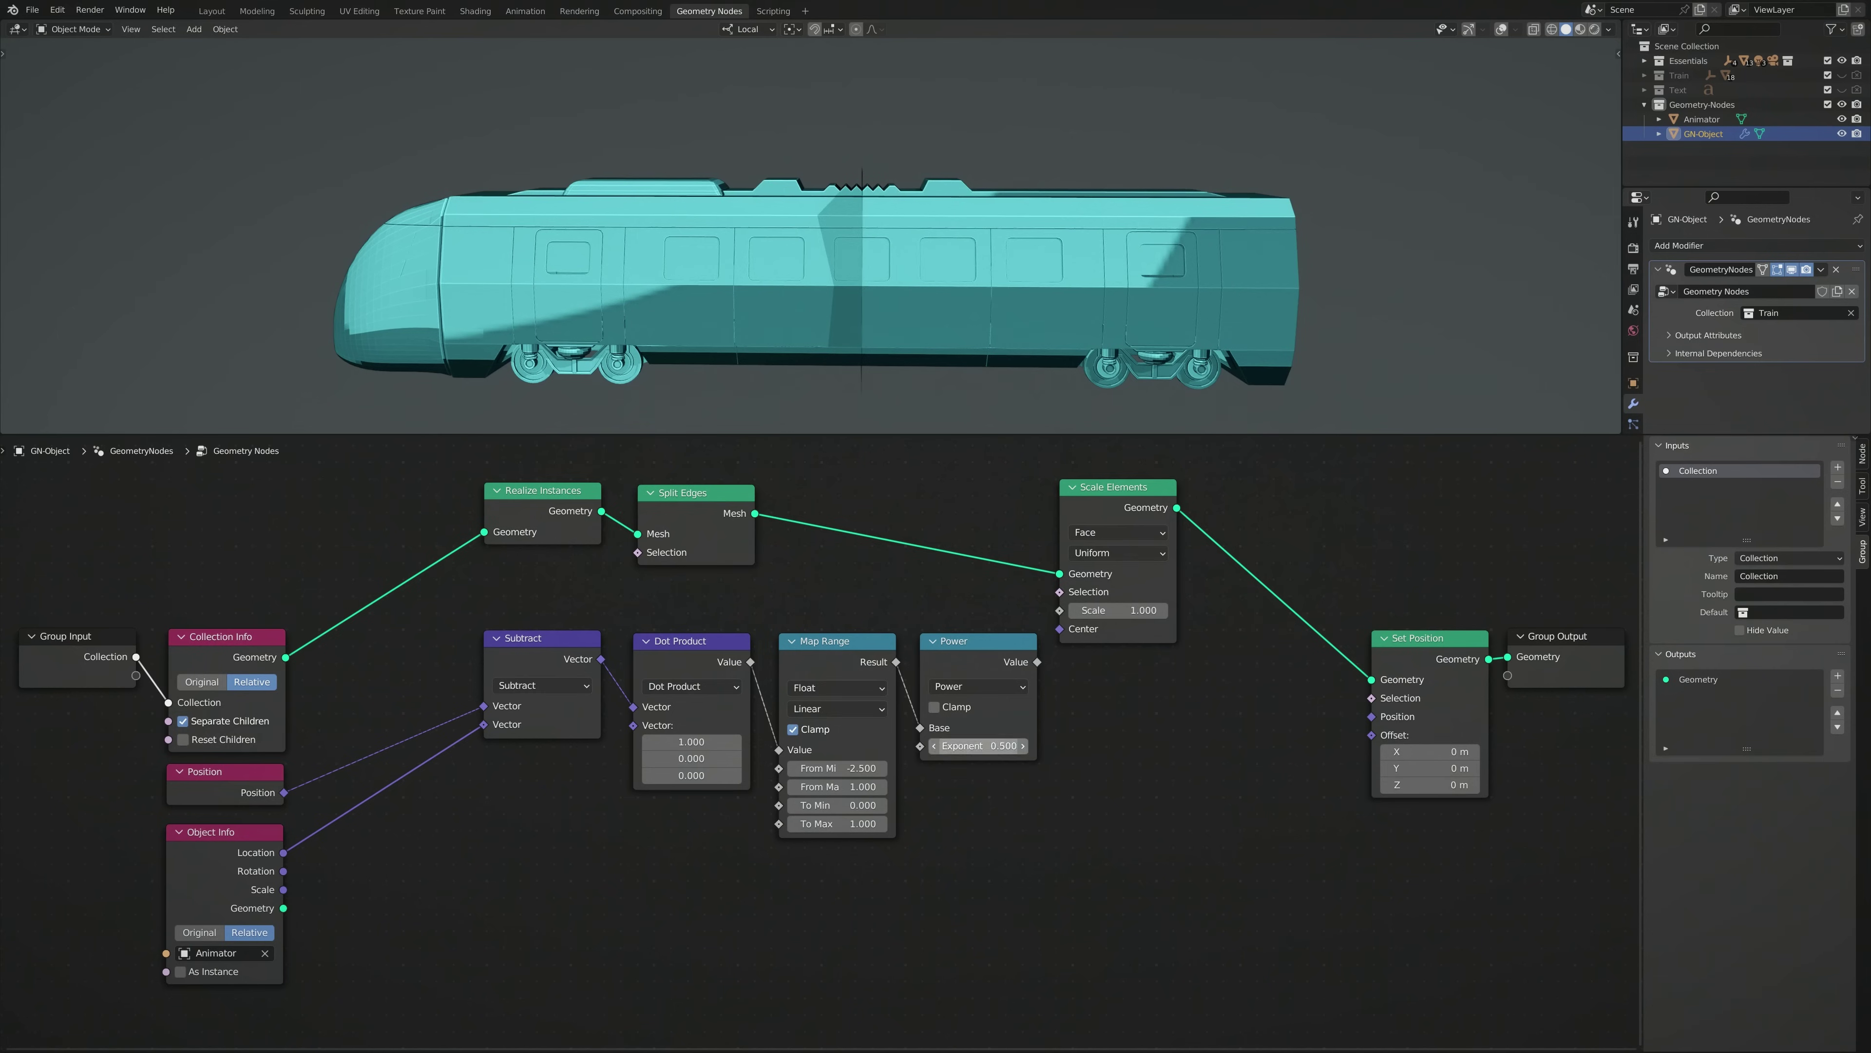
# Drive the Scale input of Scale Elements with the Power output at exponent 1.5, and play the animation
pyautogui.moveTo(1037, 661); pyautogui.dragTo(1060, 609)
pyautogui.moveTo(979, 745); pyautogui.dragTo(613, 743)
pyautogui.press('space')
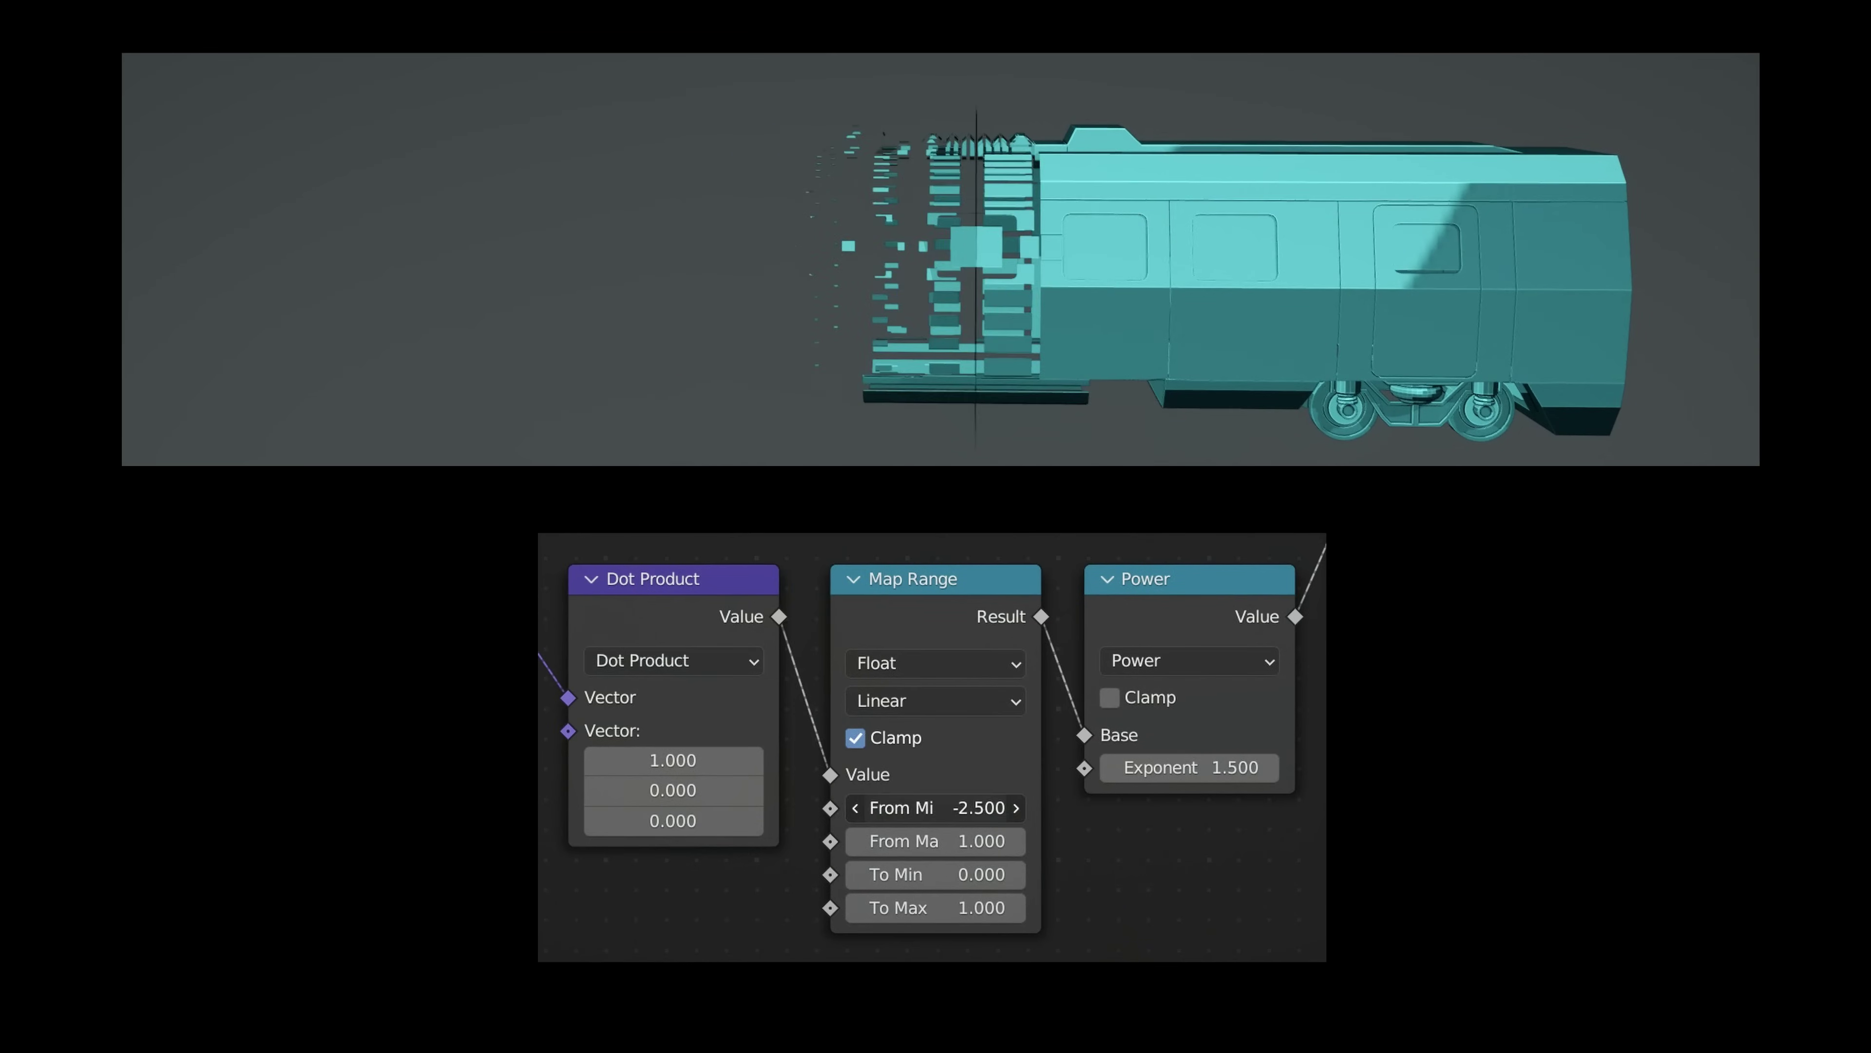
# Set the Power node's exponent to 0.2 and try a Dot Product X value of -1.0
pyautogui.moveTo(936, 807)
pyautogui.mouseDown()
pyautogui.moveTo(818, 807)
pyautogui.moveTo(1137, 840)
pyautogui.moveTo(936, 840)
pyautogui.mouseUp()
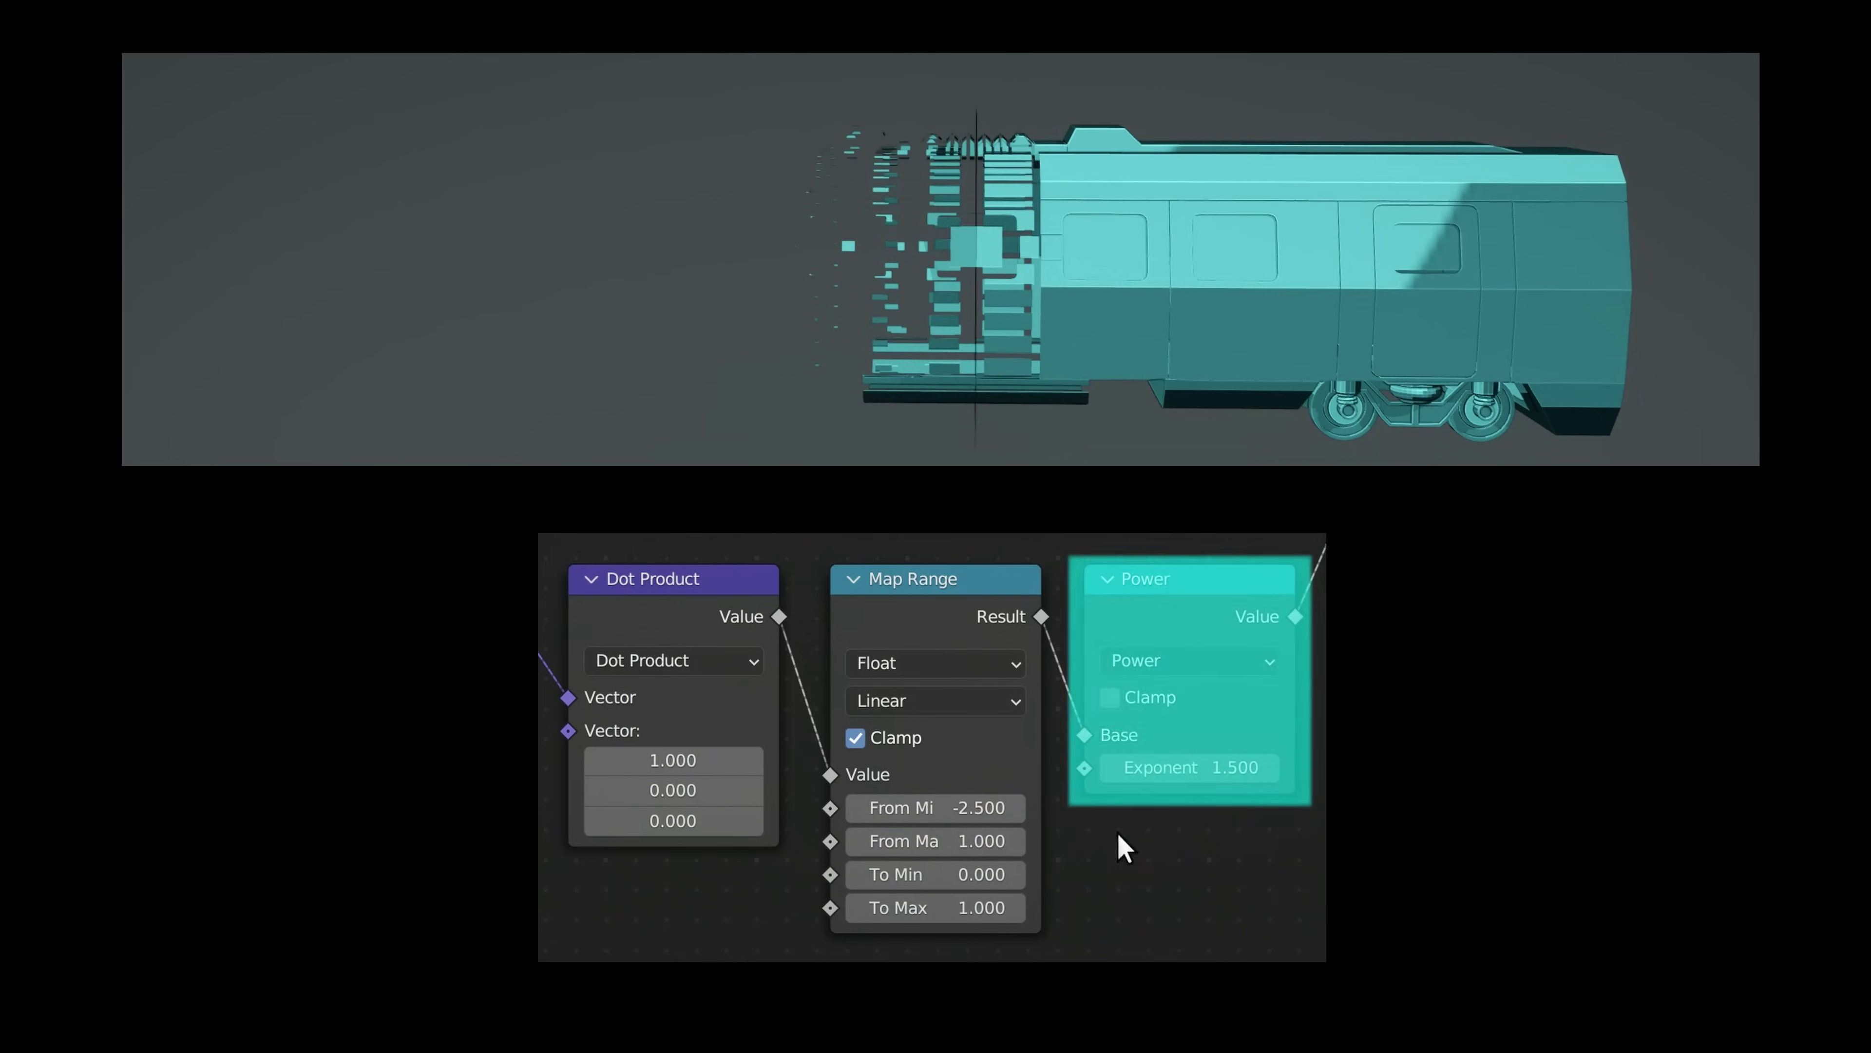
pyautogui.moveTo(1190, 767); pyautogui.dragTo(1102, 767)
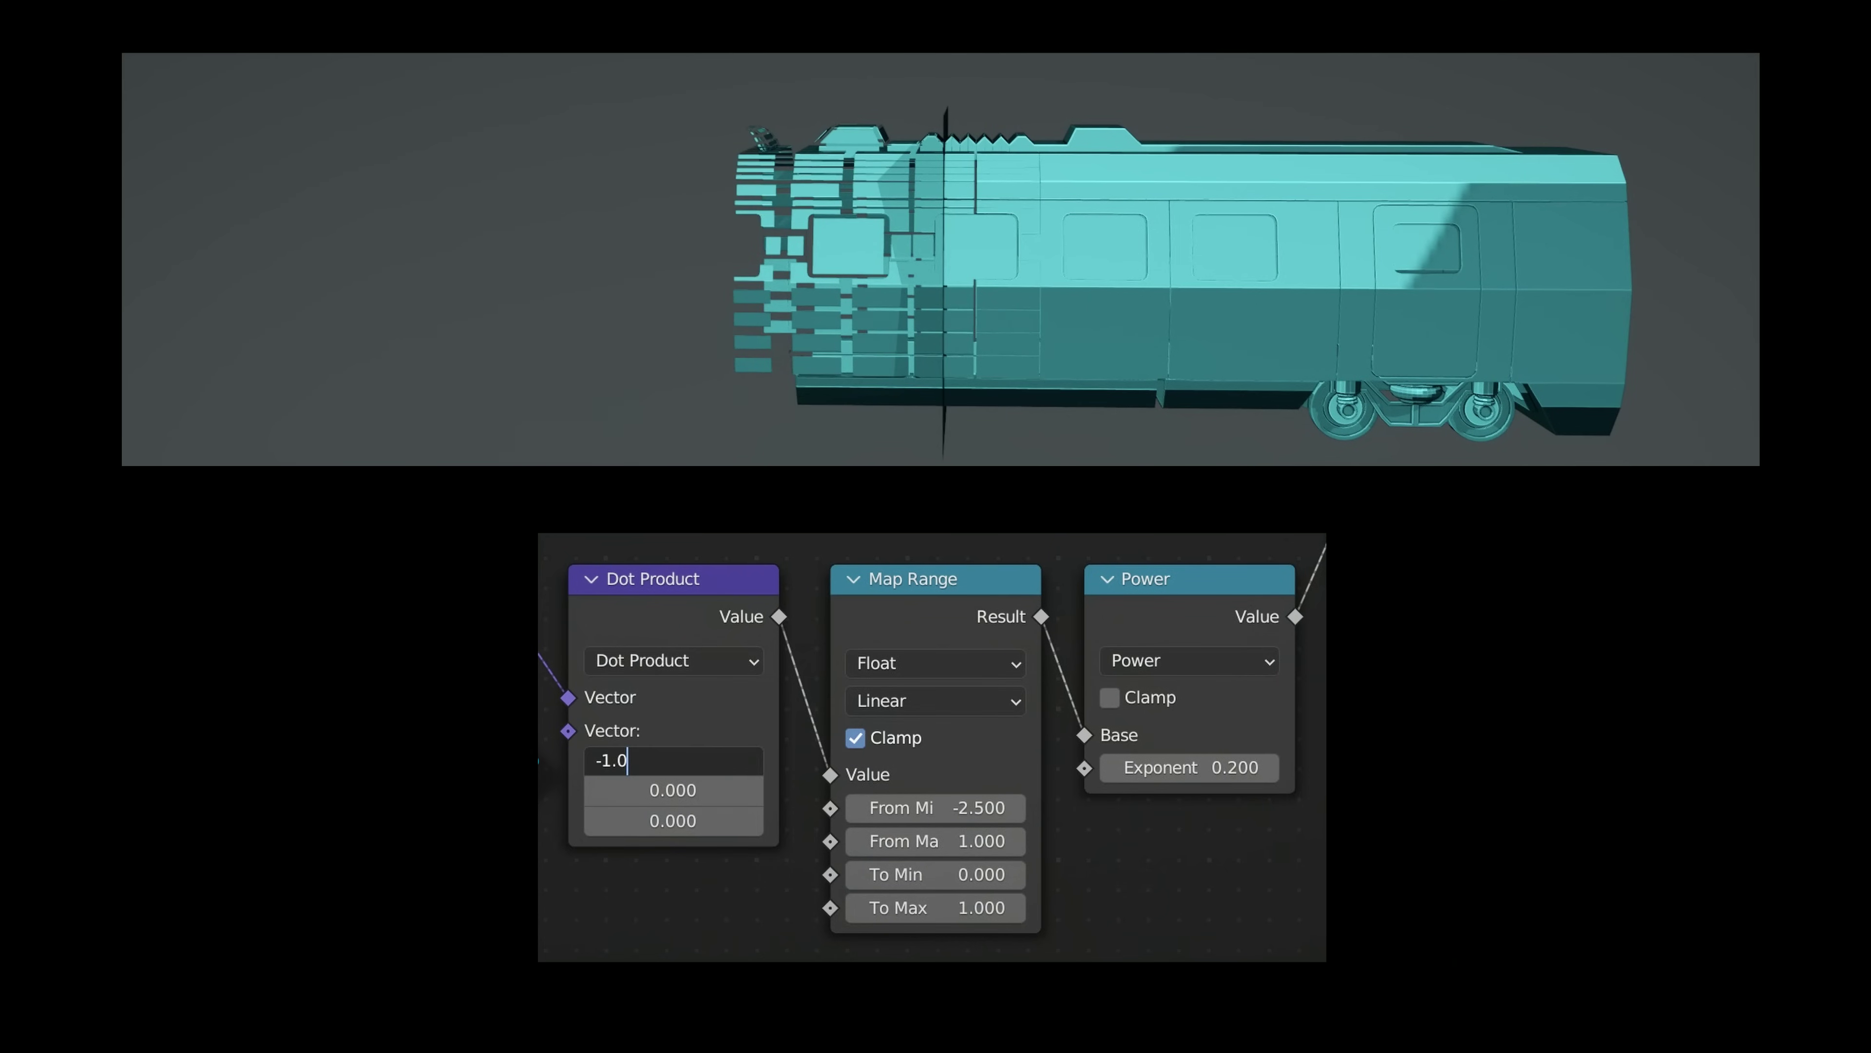
pyautogui.press('Return')
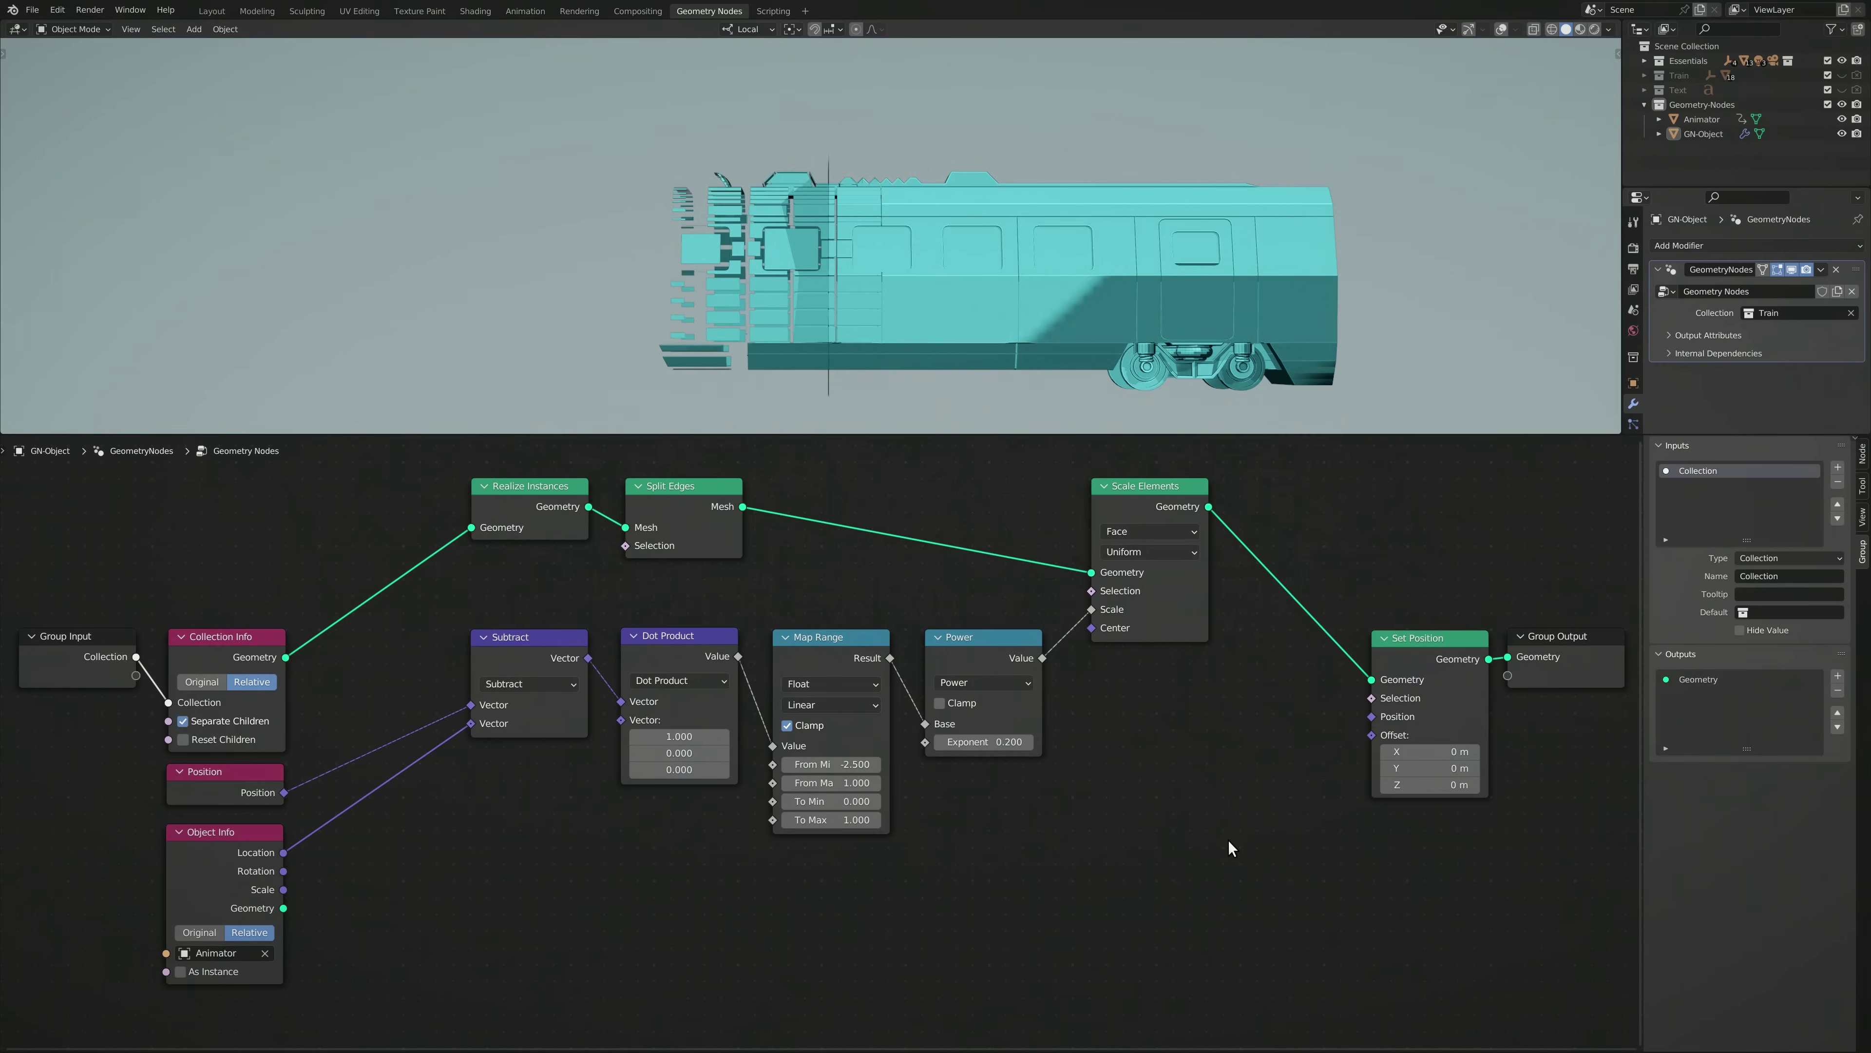
# Move the Power, Map Range, Dot Product, Subtract and input nodes upward to free space beneath them
pyautogui.moveTo(980, 637); pyautogui.dragTo(977, 588)
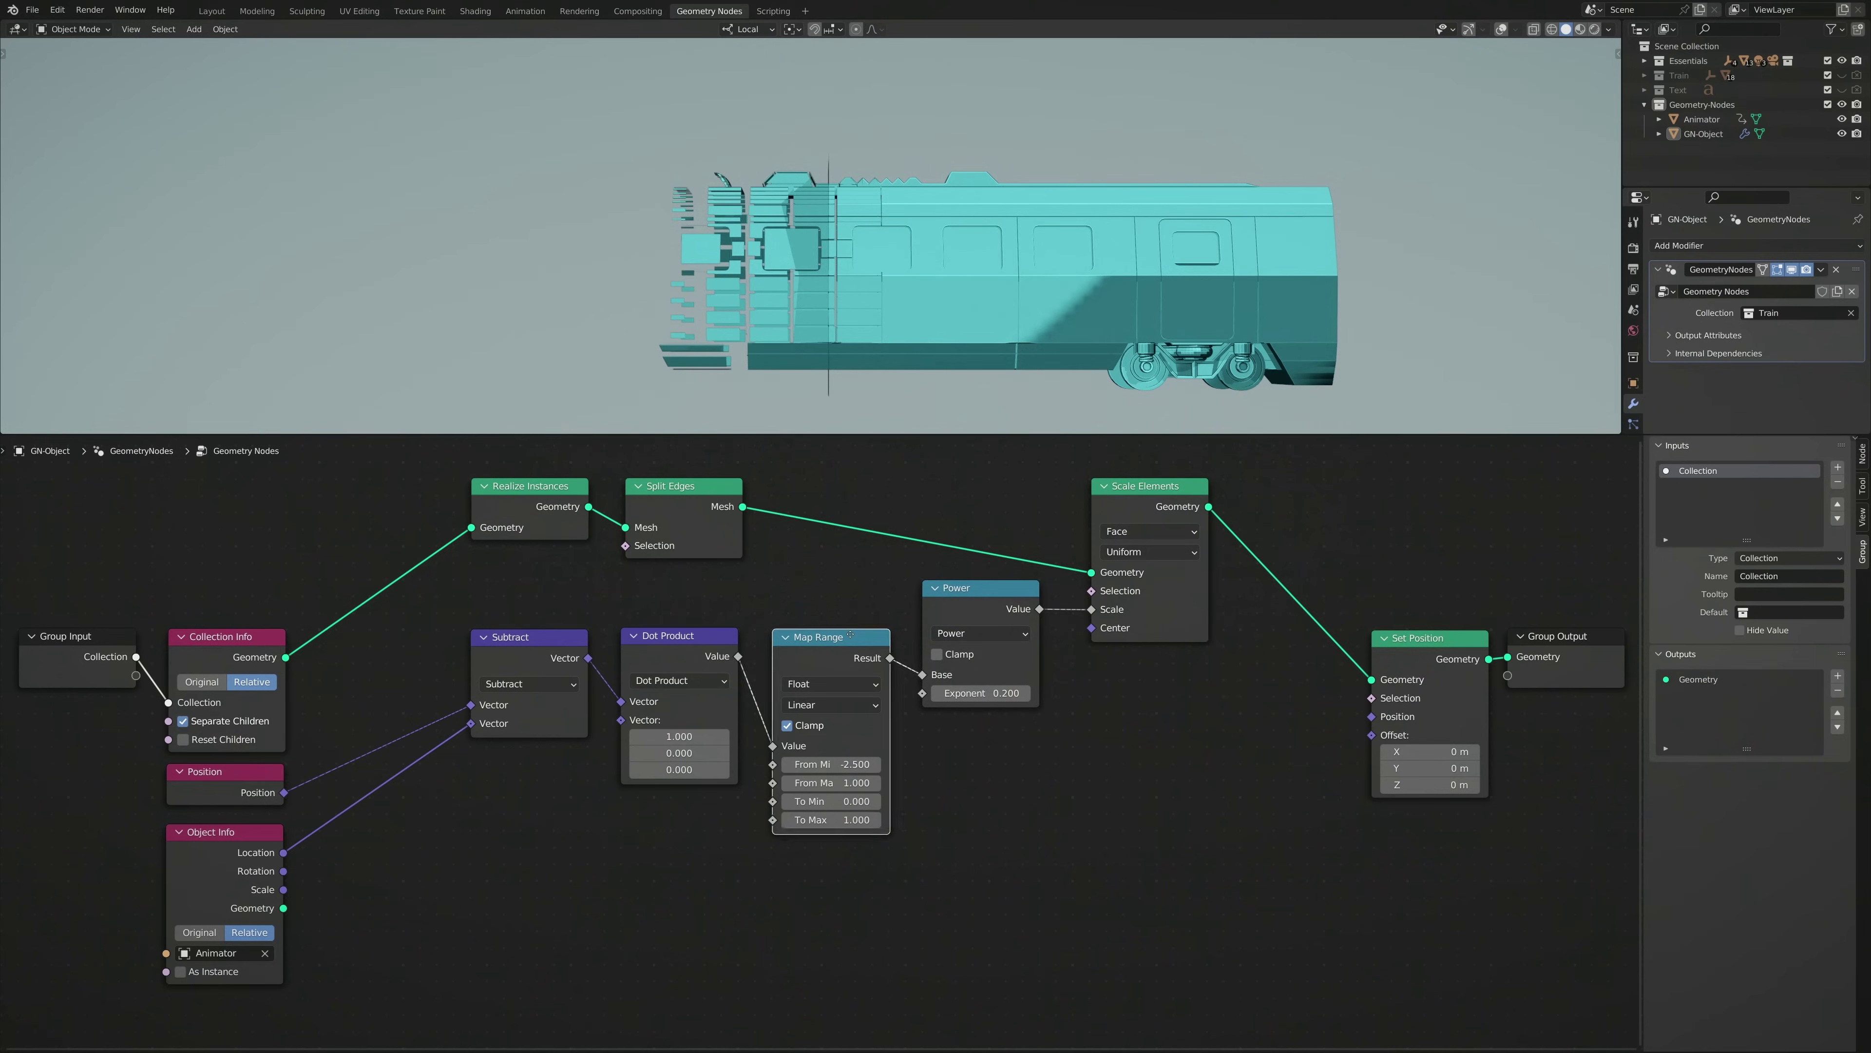
pyautogui.moveTo(825, 637); pyautogui.dragTo(823, 588)
pyautogui.click(724, 633)
pyautogui.moveTo(724, 633); pyautogui.dragTo(727, 589)
pyautogui.moveTo(530, 637); pyautogui.dragTo(532, 592)
pyautogui.moveTo(324, 1010); pyautogui.dragTo(92, 571)
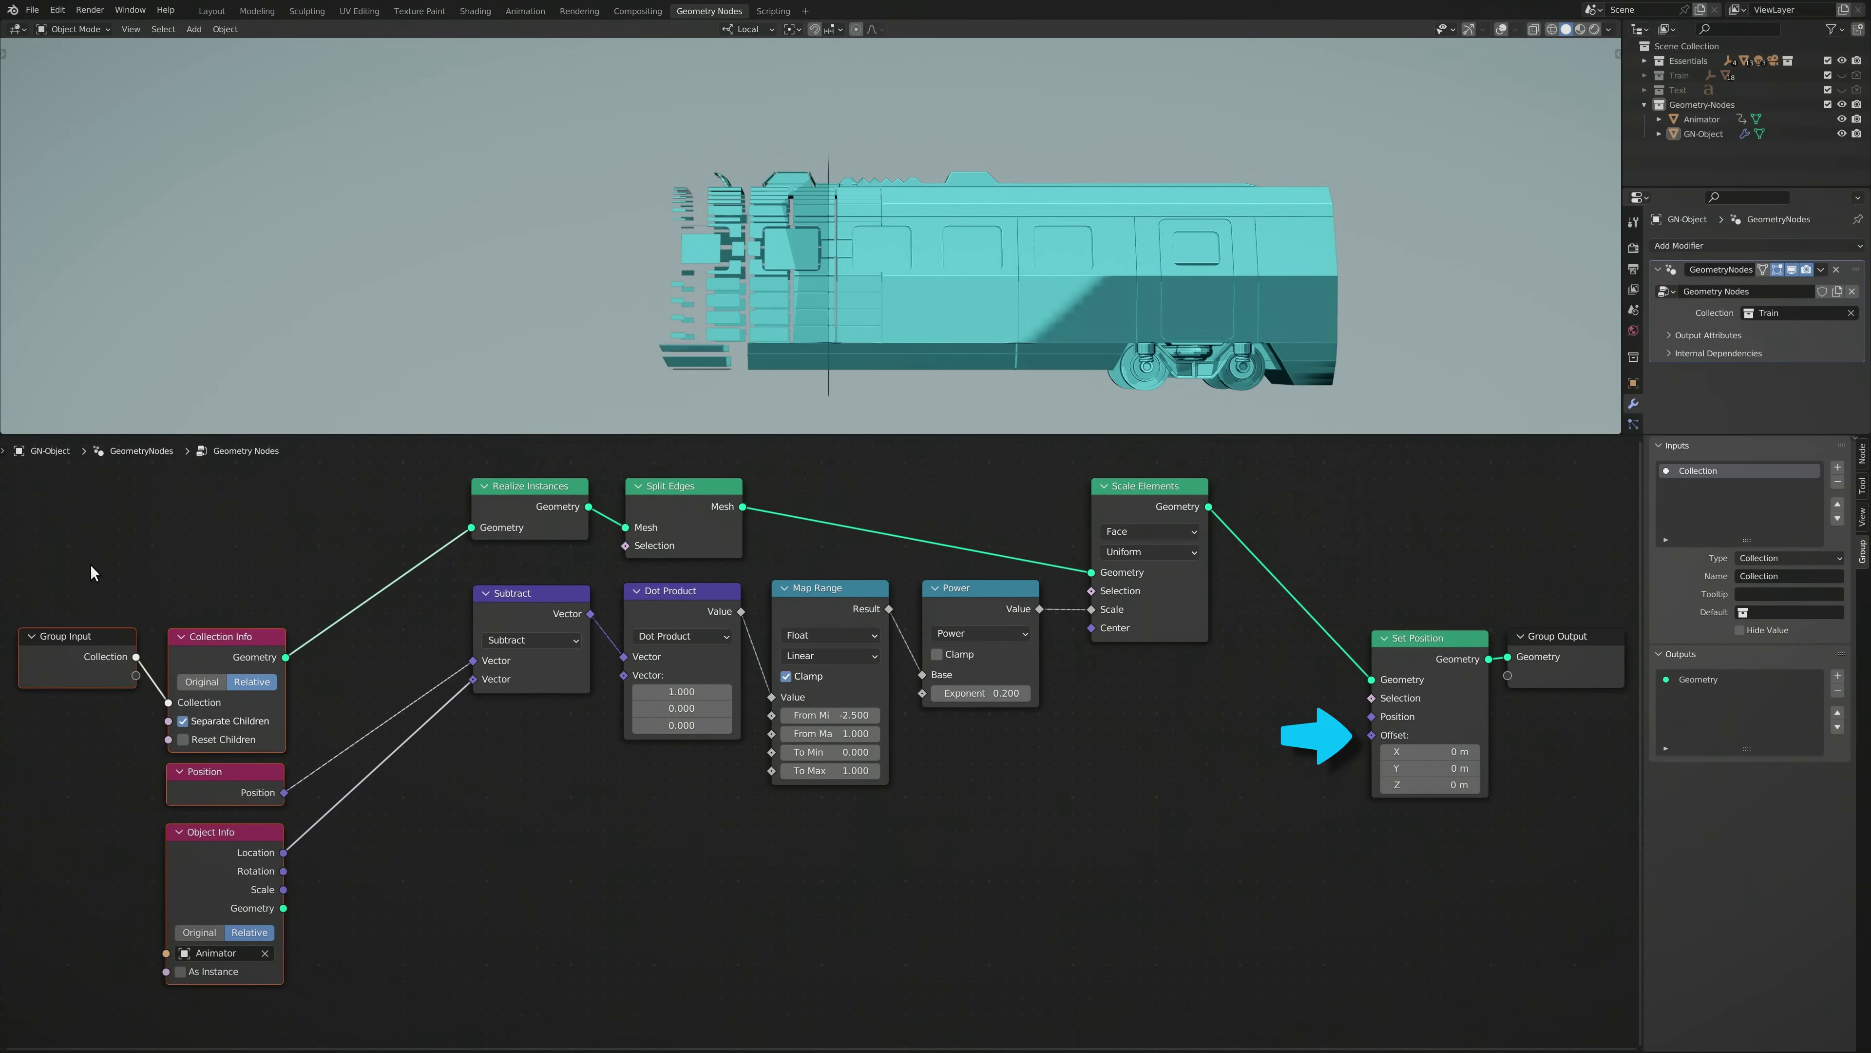
pyautogui.moveTo(251, 636); pyautogui.dragTo(254, 594)
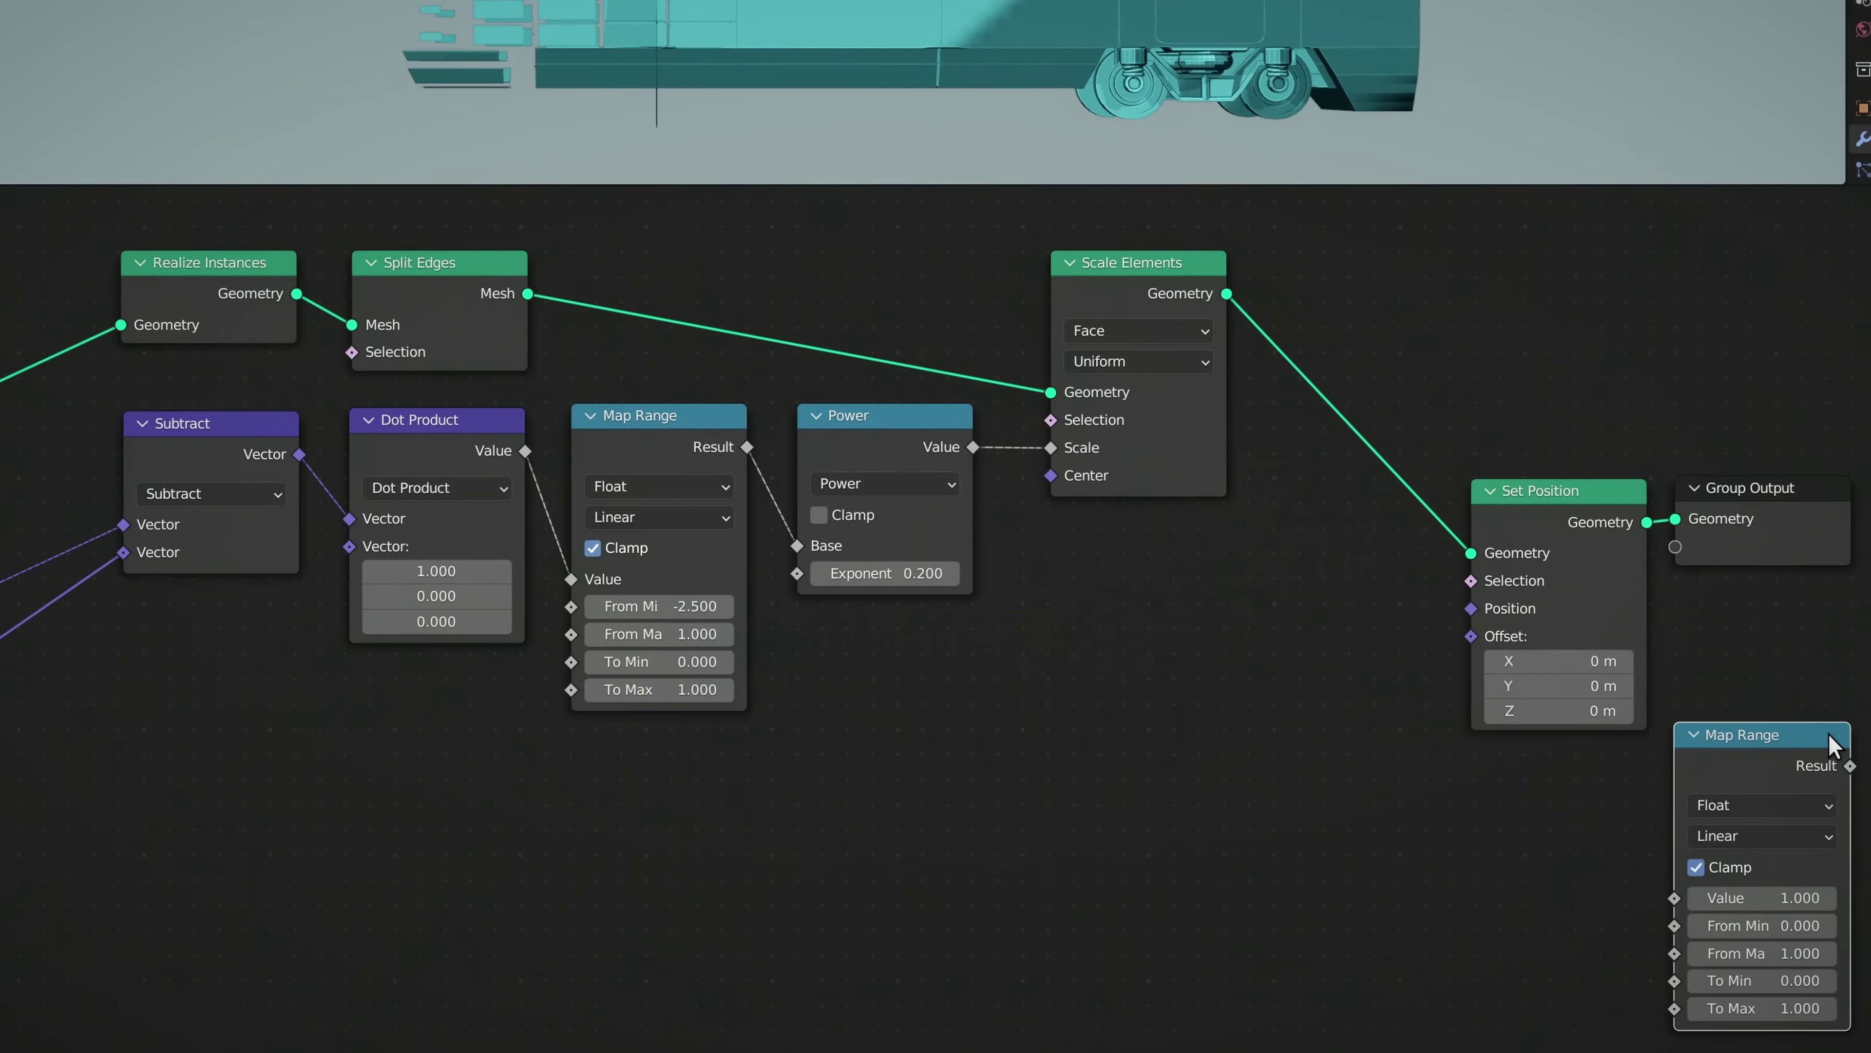
# Add a second Map Range node and a Math node set to Power below the existing node row
pyautogui.click(269, 738)
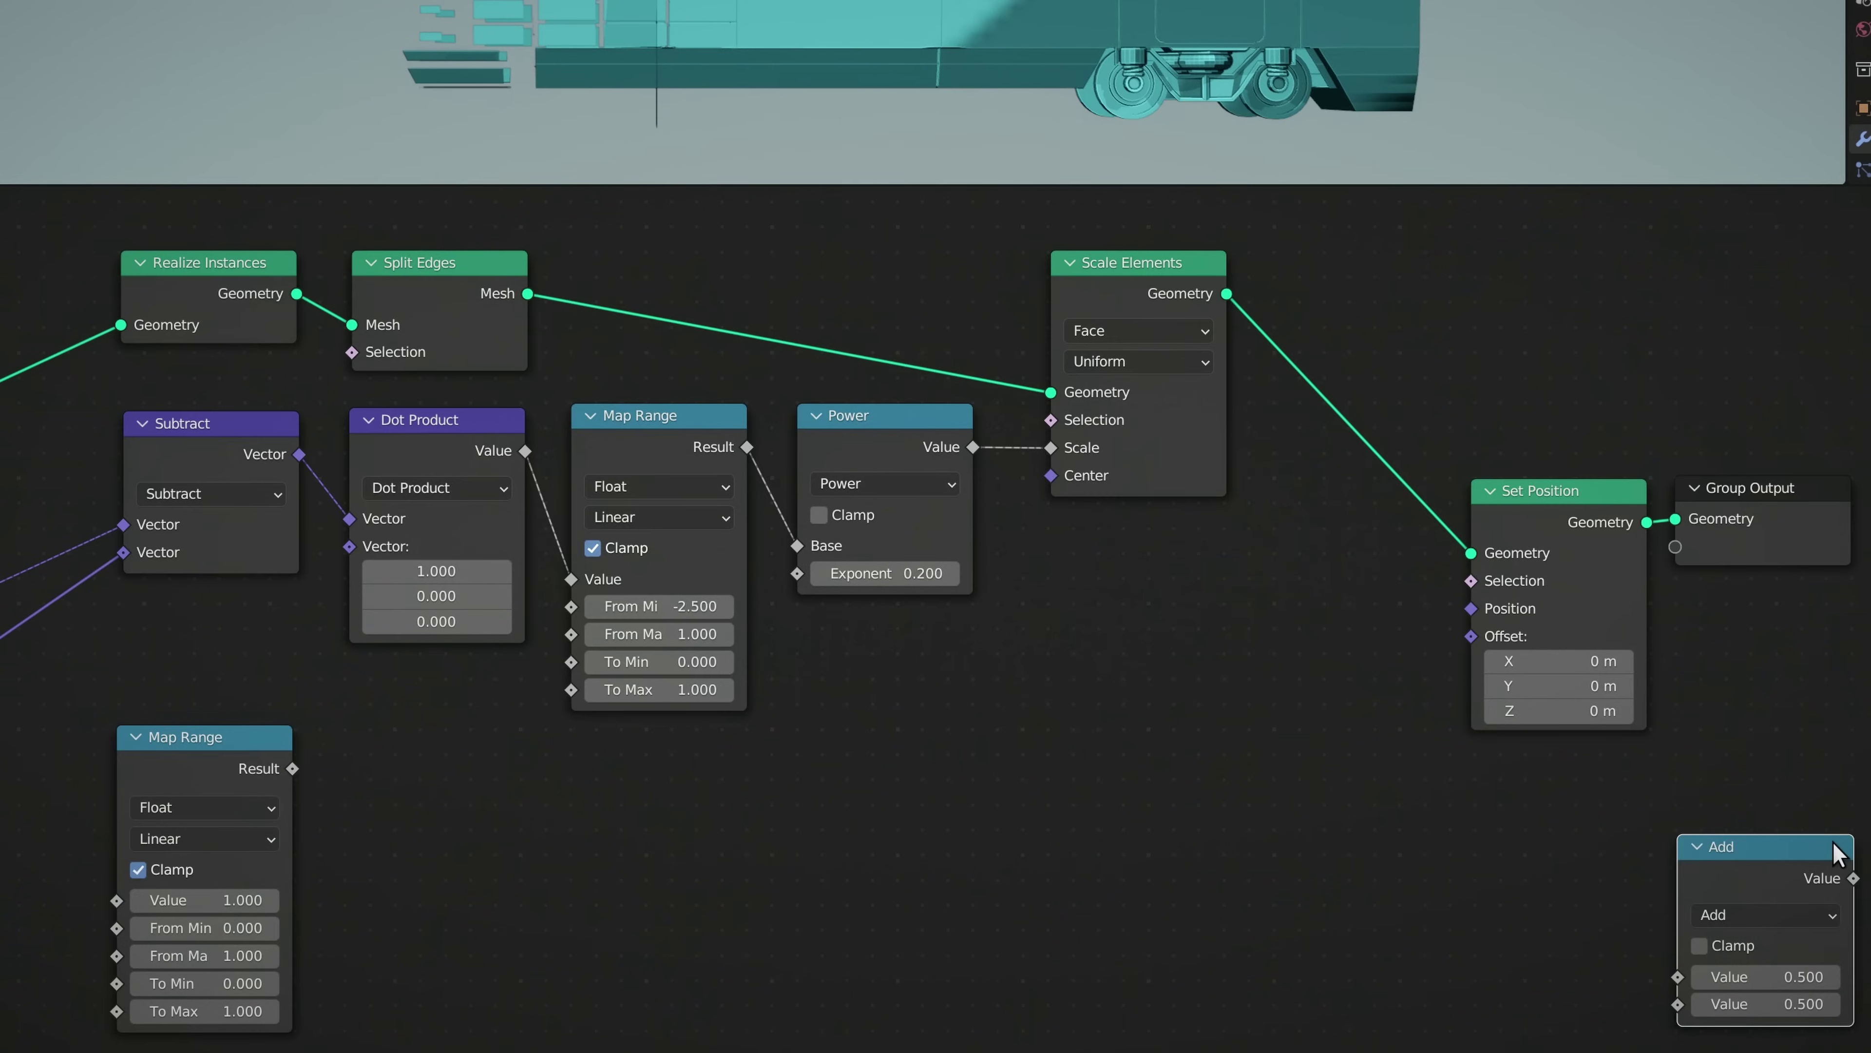
pyautogui.click(495, 846)
pyautogui.click(492, 922)
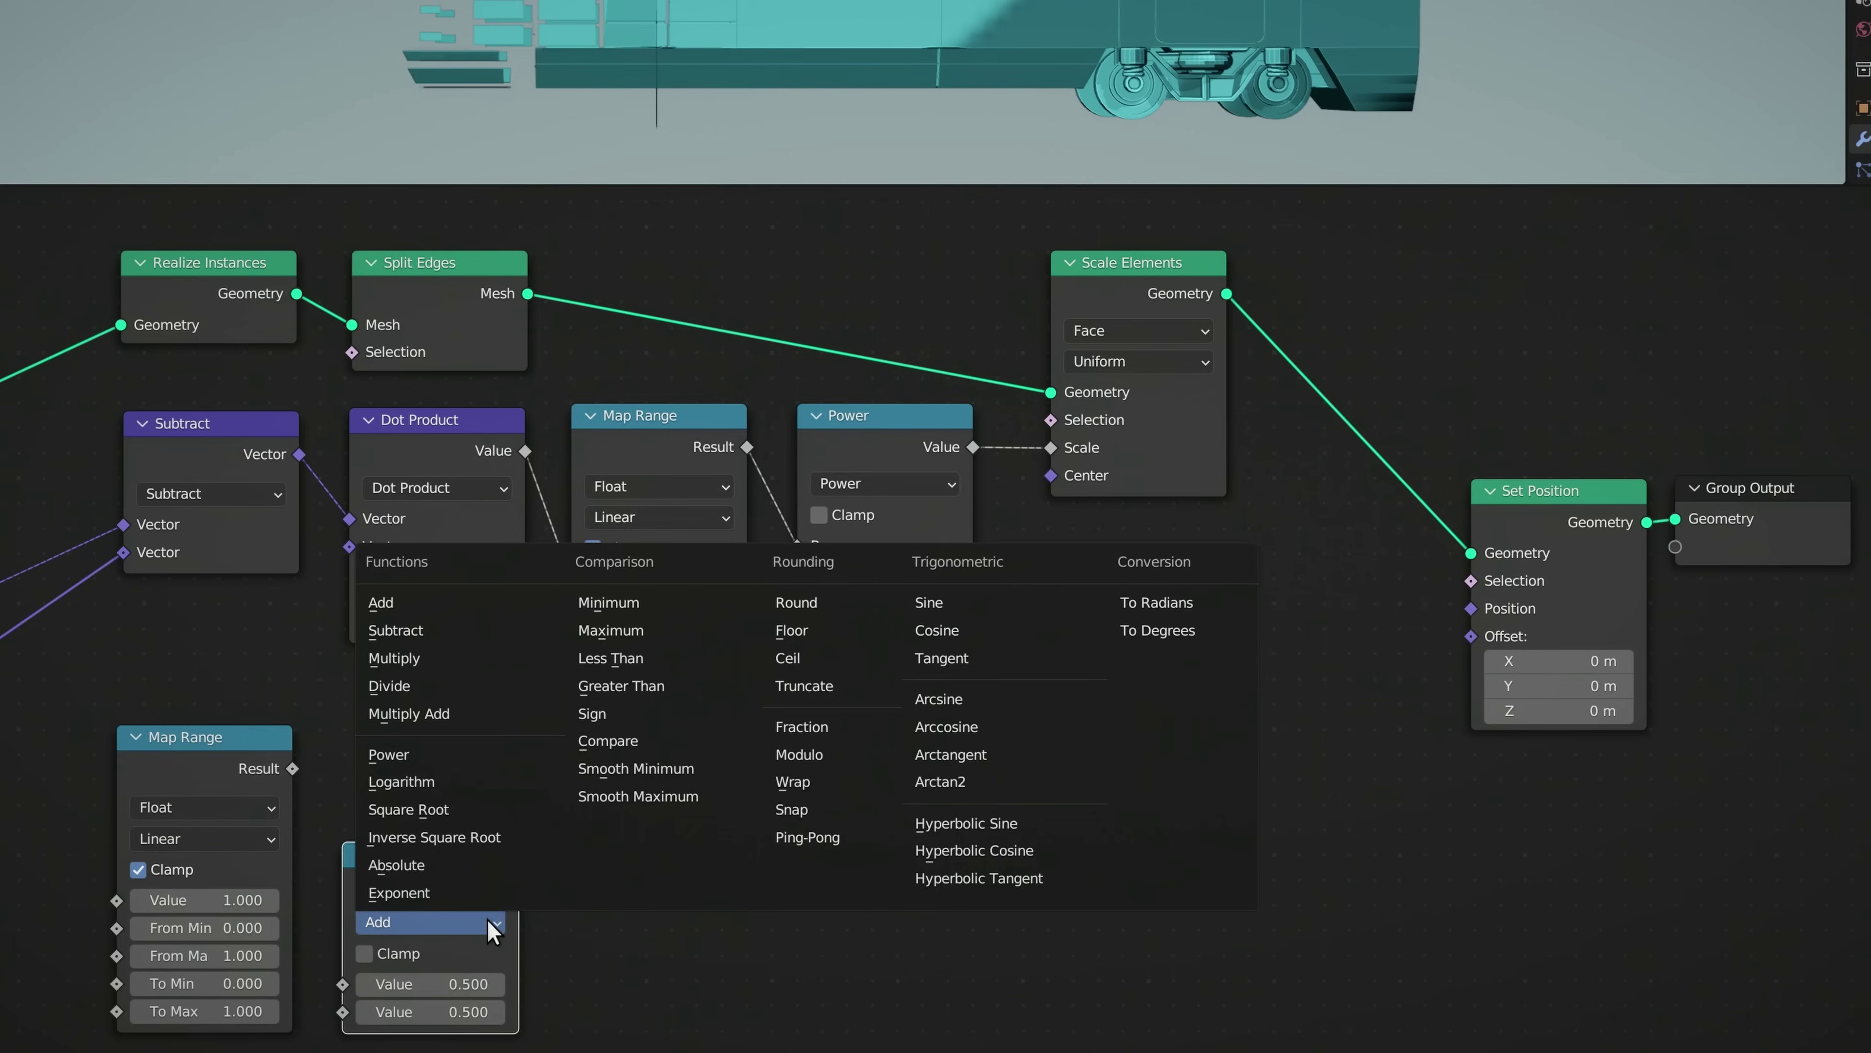
pyautogui.click(496, 759)
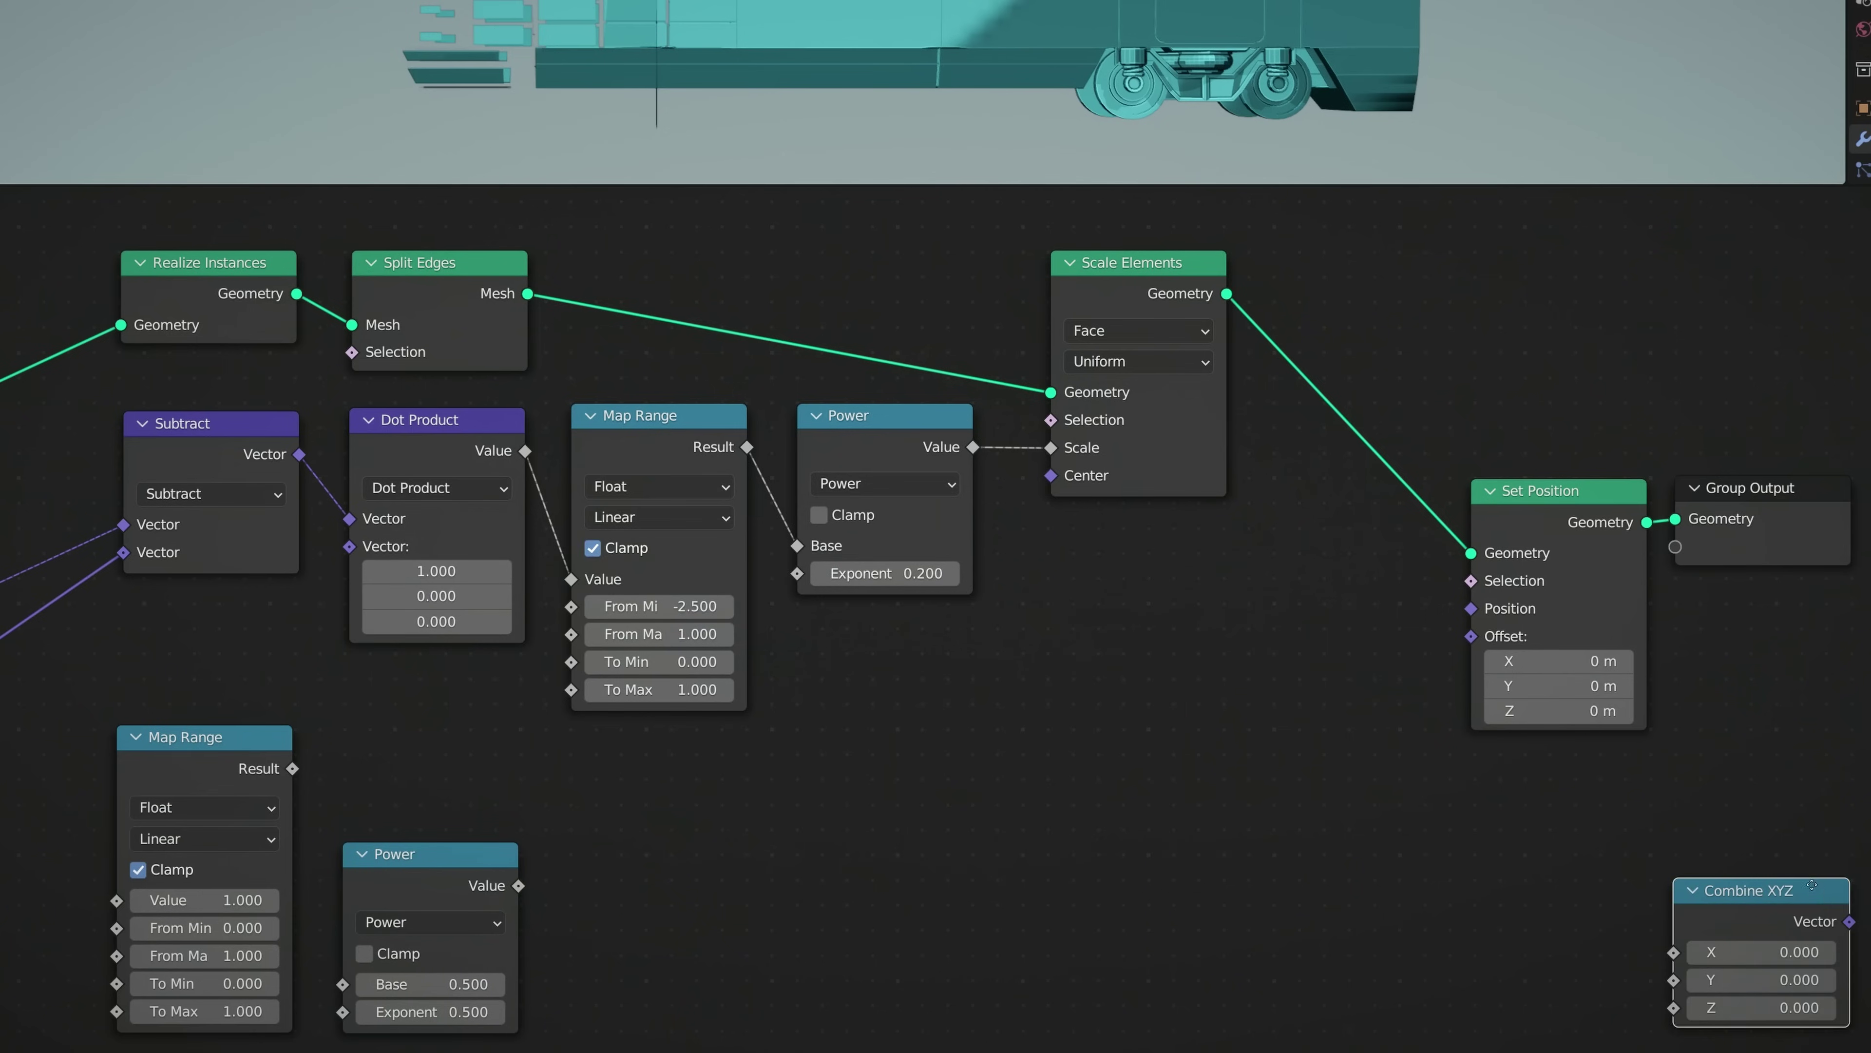
# Add Combine XYZ and Normal nodes, plus a Vector Math node set to Multiply, beside the new Power node
pyautogui.click(715, 890)
pyautogui.click(949, 972)
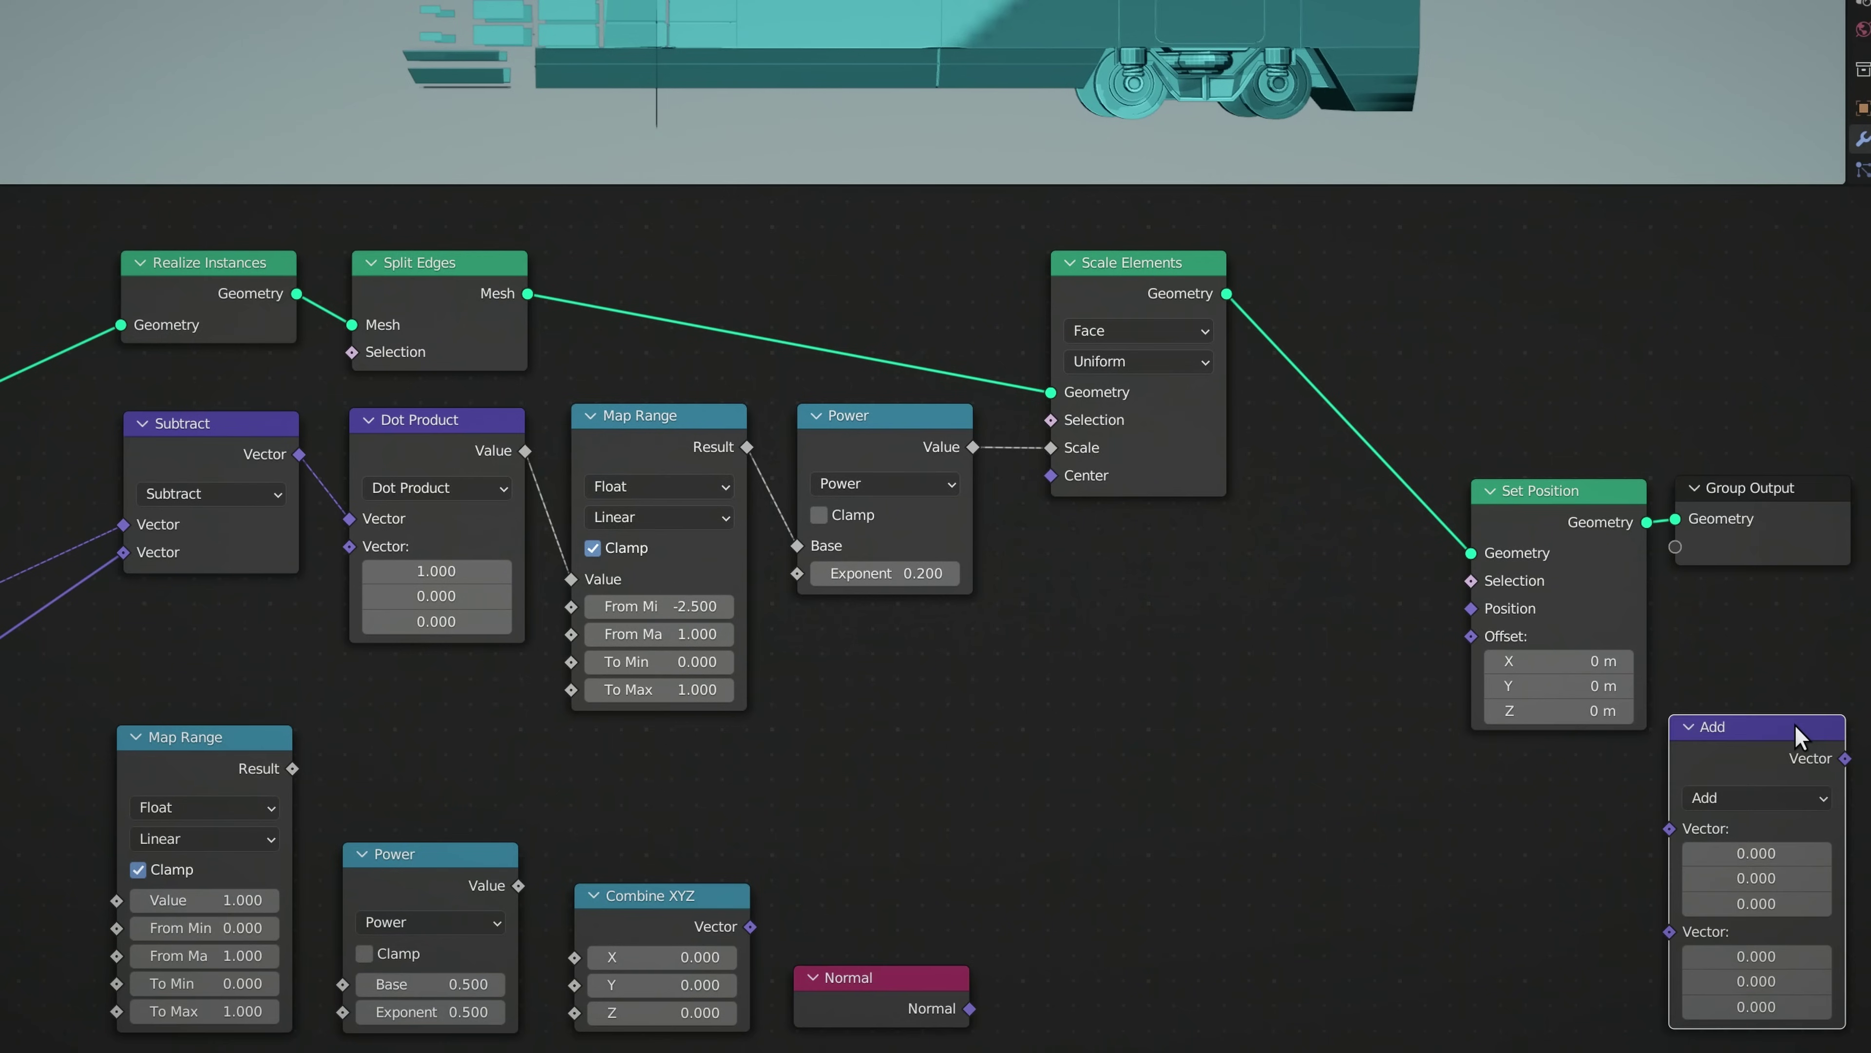
pyautogui.click(1143, 726)
pyautogui.click(1141, 793)
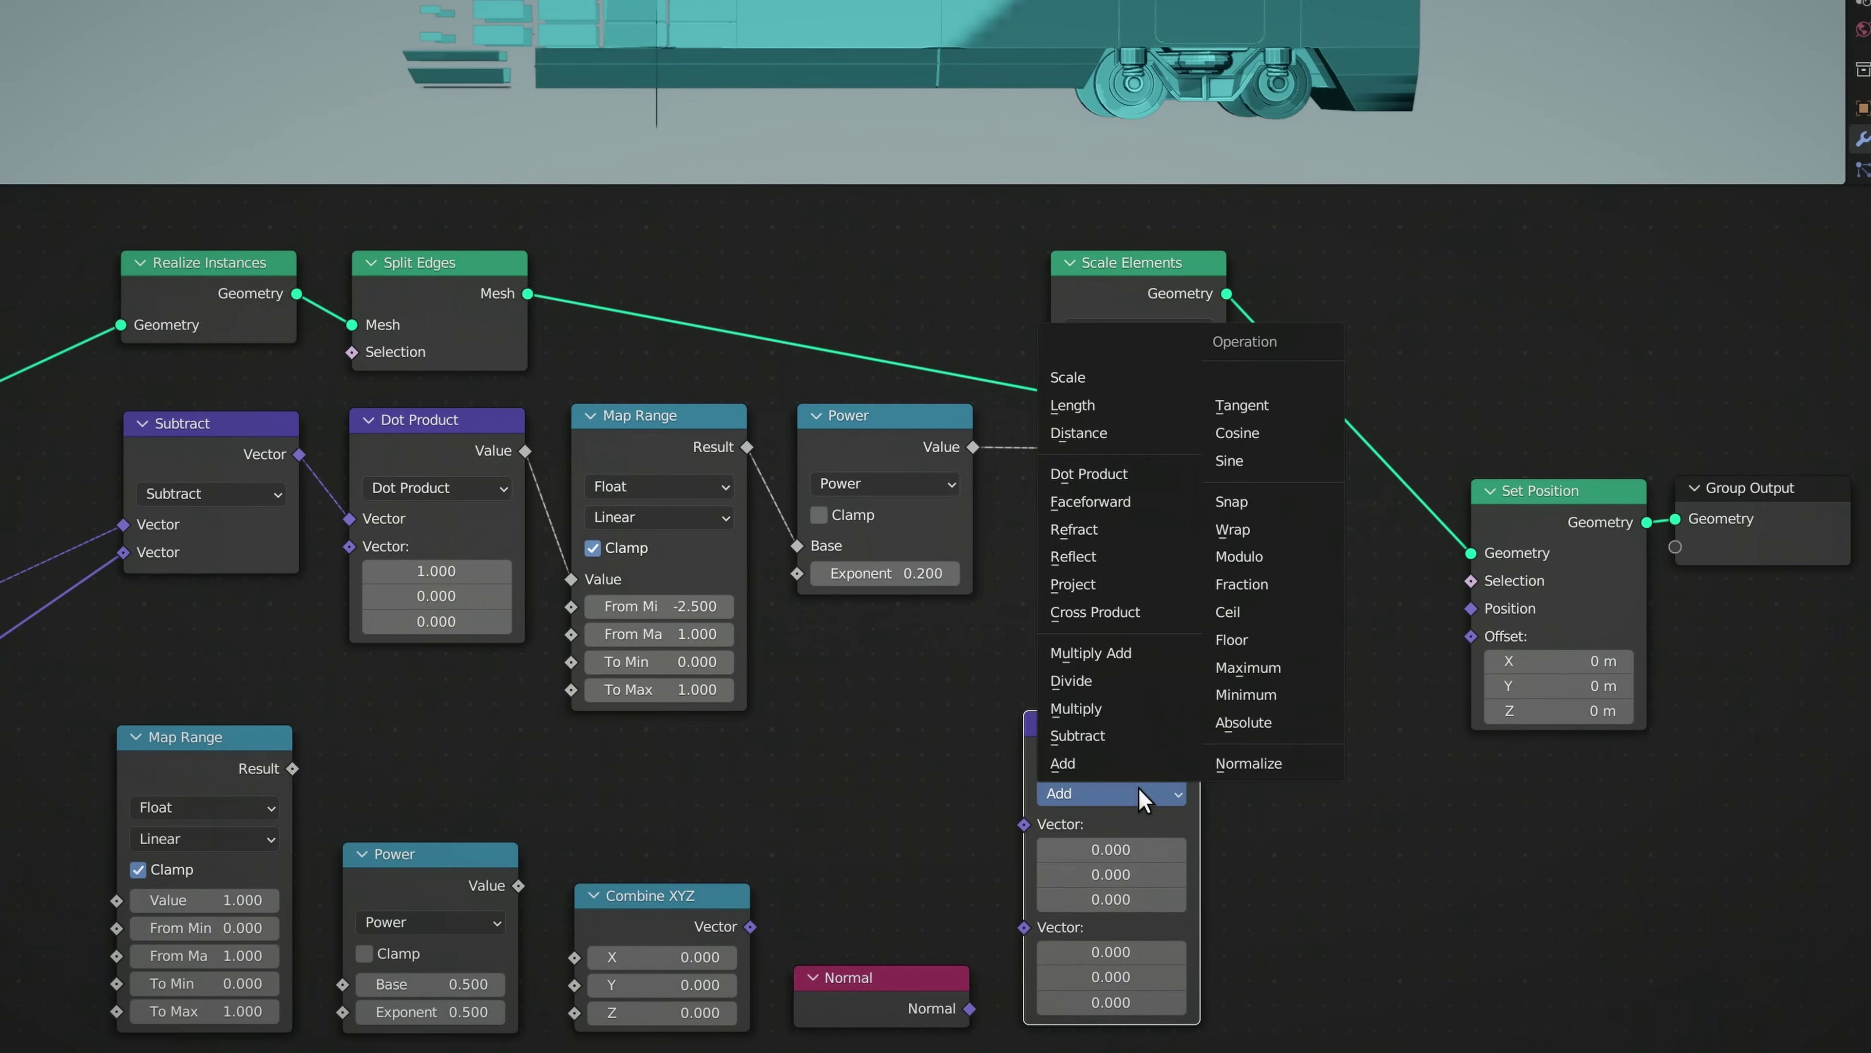
pyautogui.click(1122, 709)
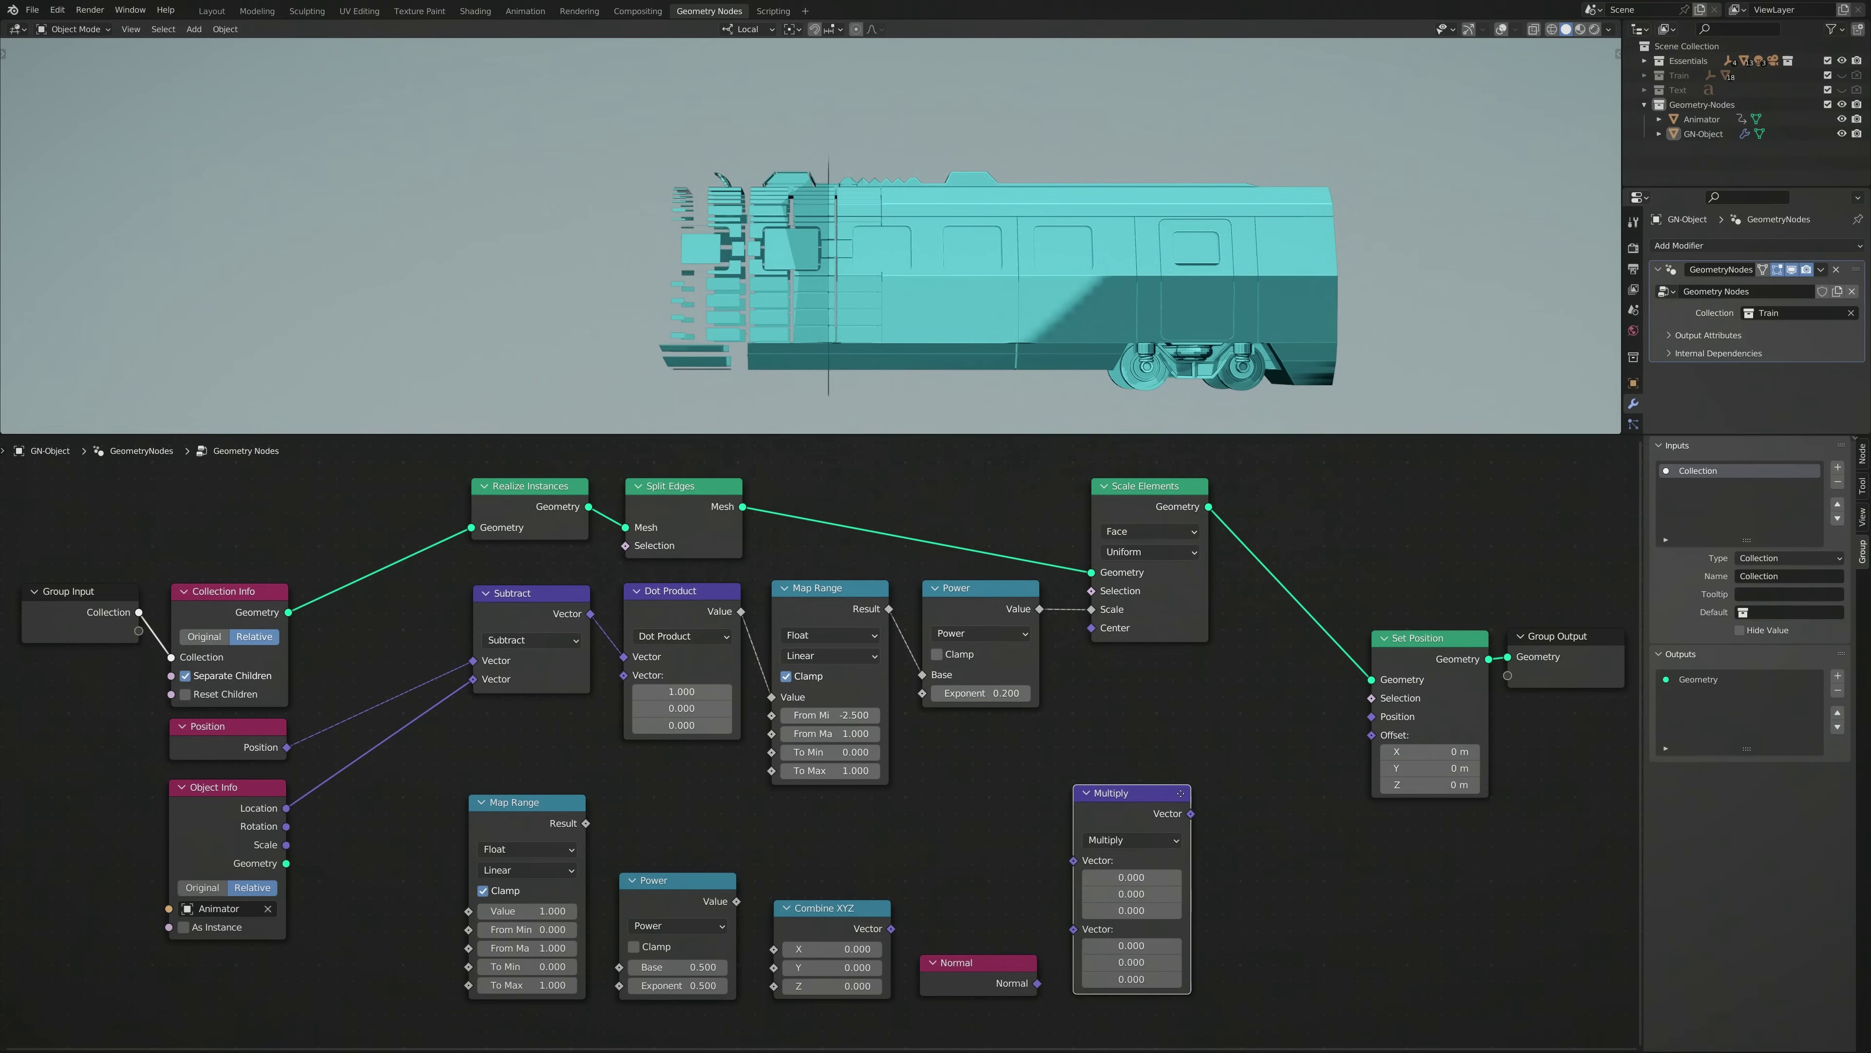
# Arrange Multiply, Normal and Combine XYZ below Scale Elements, and the new Map Range and Power beneath their upper counterparts
pyautogui.moveTo(1105, 722); pyautogui.dragTo(1354, 722)
pyautogui.click(915, 972)
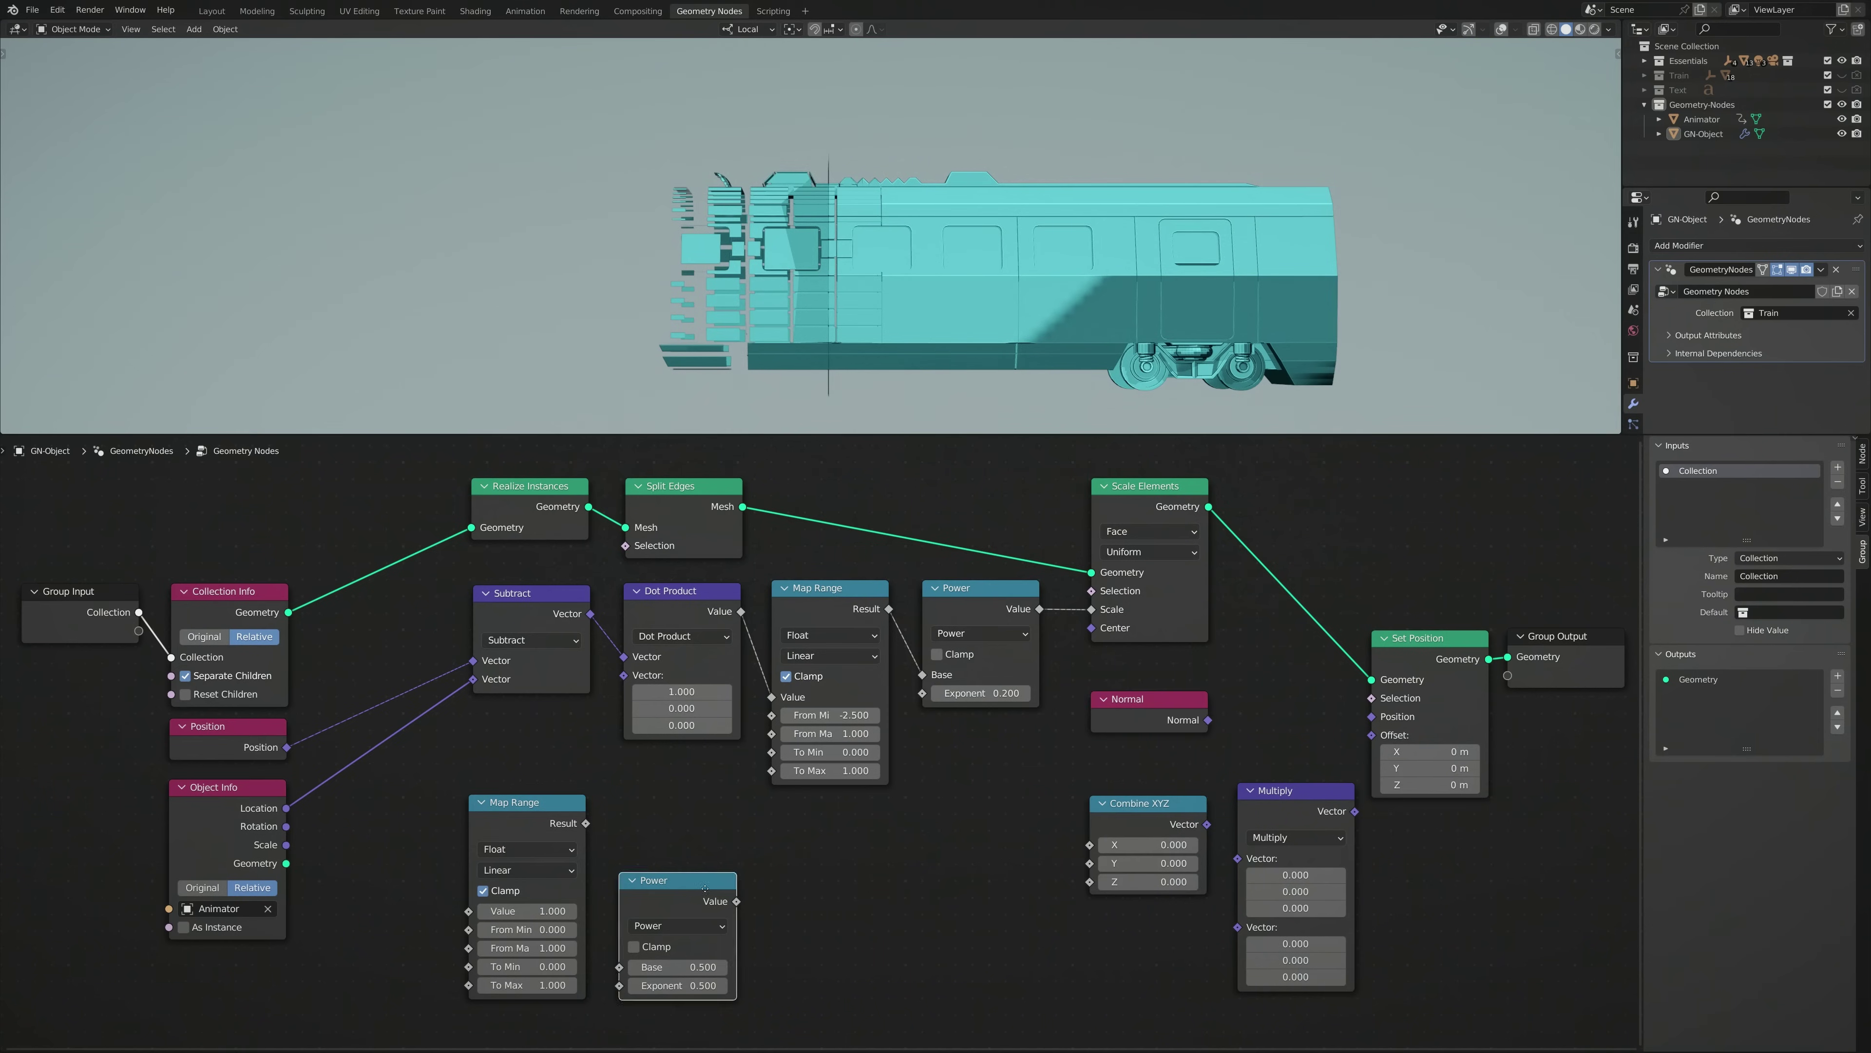
pyautogui.moveTo(705, 887); pyautogui.dragTo(1013, 813)
pyautogui.moveTo(568, 813); pyautogui.dragTo(873, 818)
# Drive Set Position's Offset from Dot Product via Map Range (From Min -2.5, To Min 1, To Max 0), Power 1.5 and Combine XYZ multiplied by Normal
pyautogui.moveTo(742, 611); pyautogui.dragTo(773, 918)
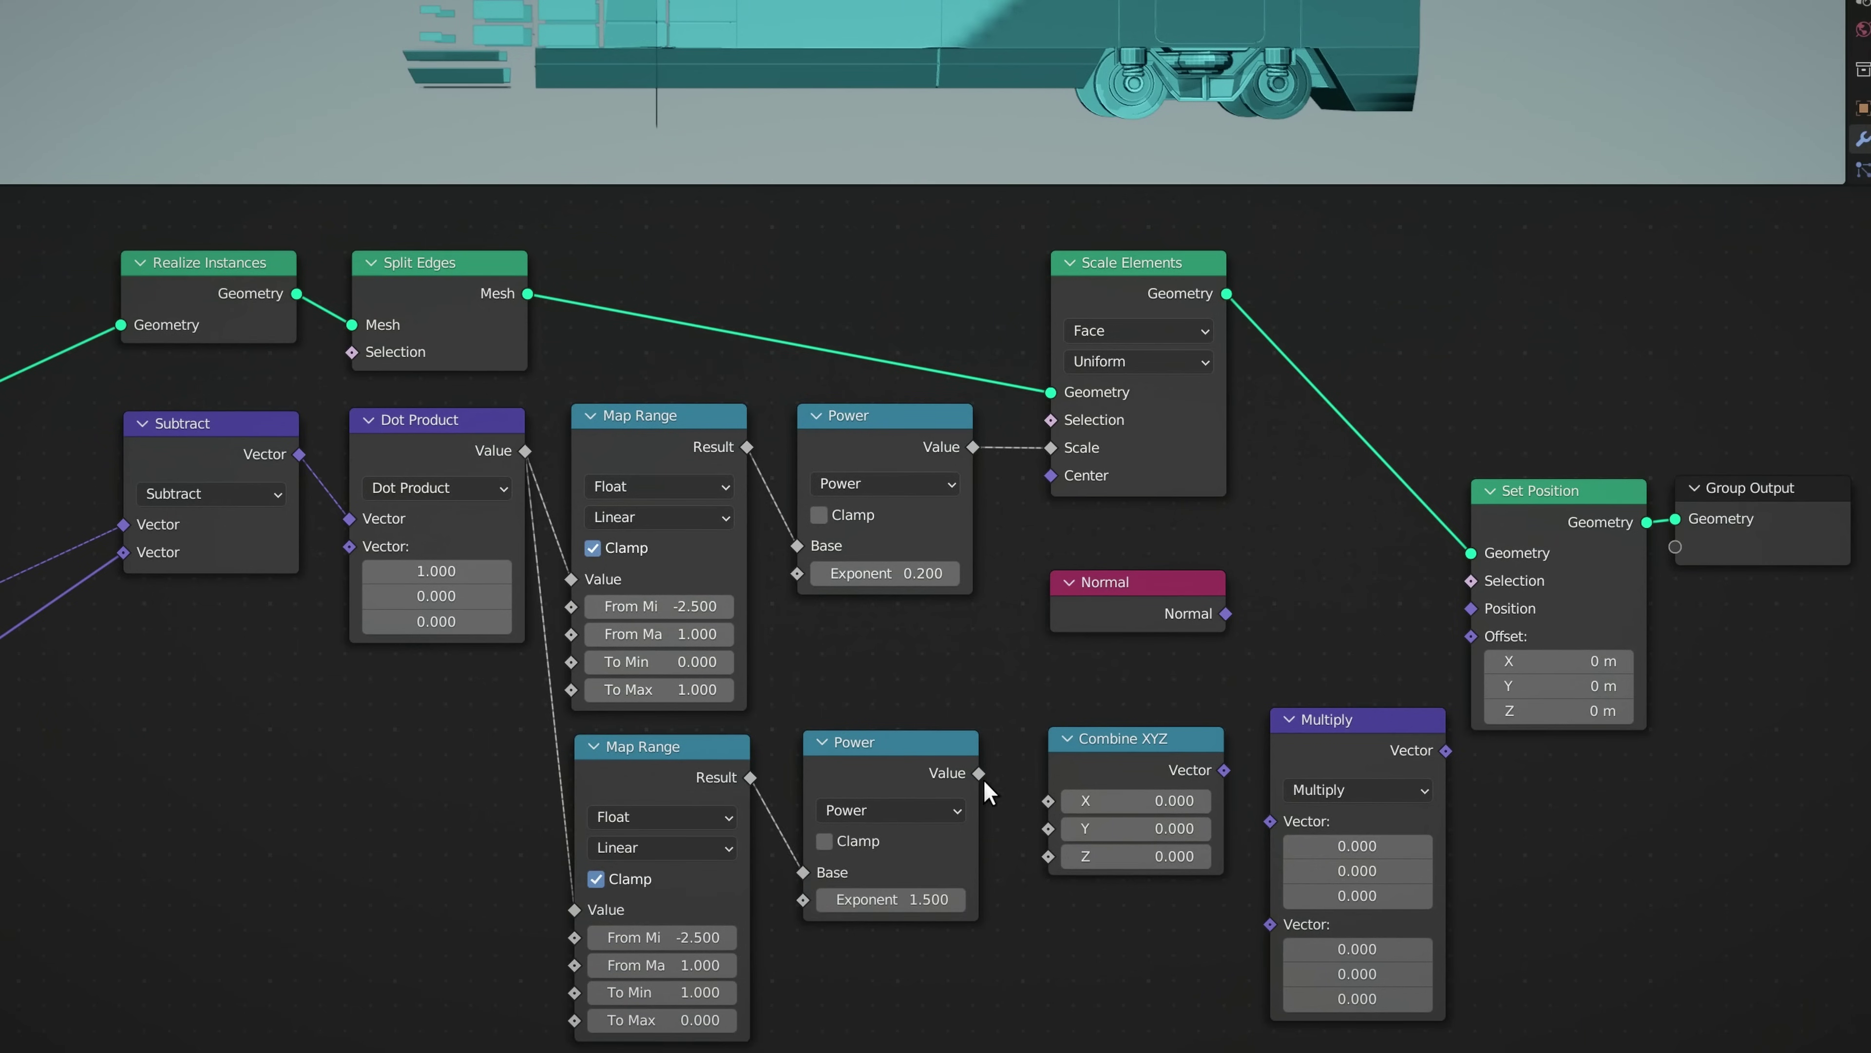
pyautogui.moveTo(1224, 769); pyautogui.dragTo(1269, 848)
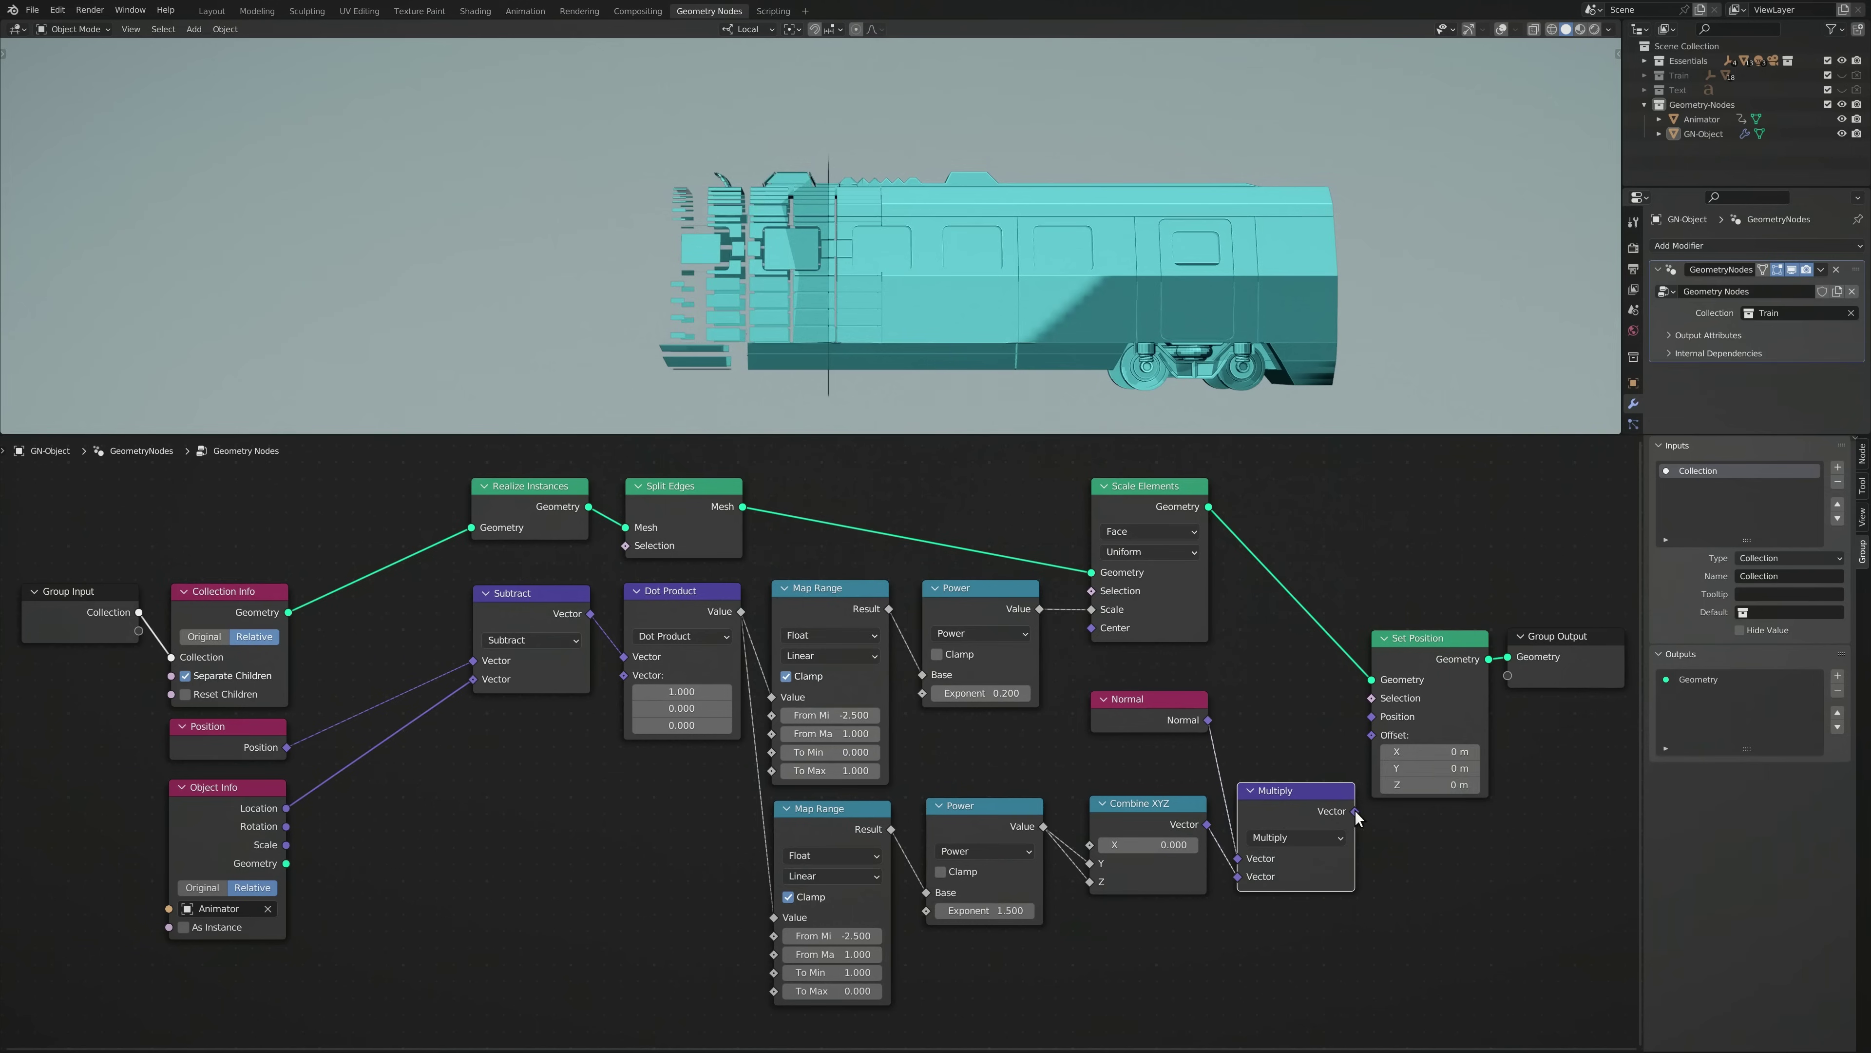
pyautogui.moveTo(1446, 751); pyautogui.dragTo(1470, 635)
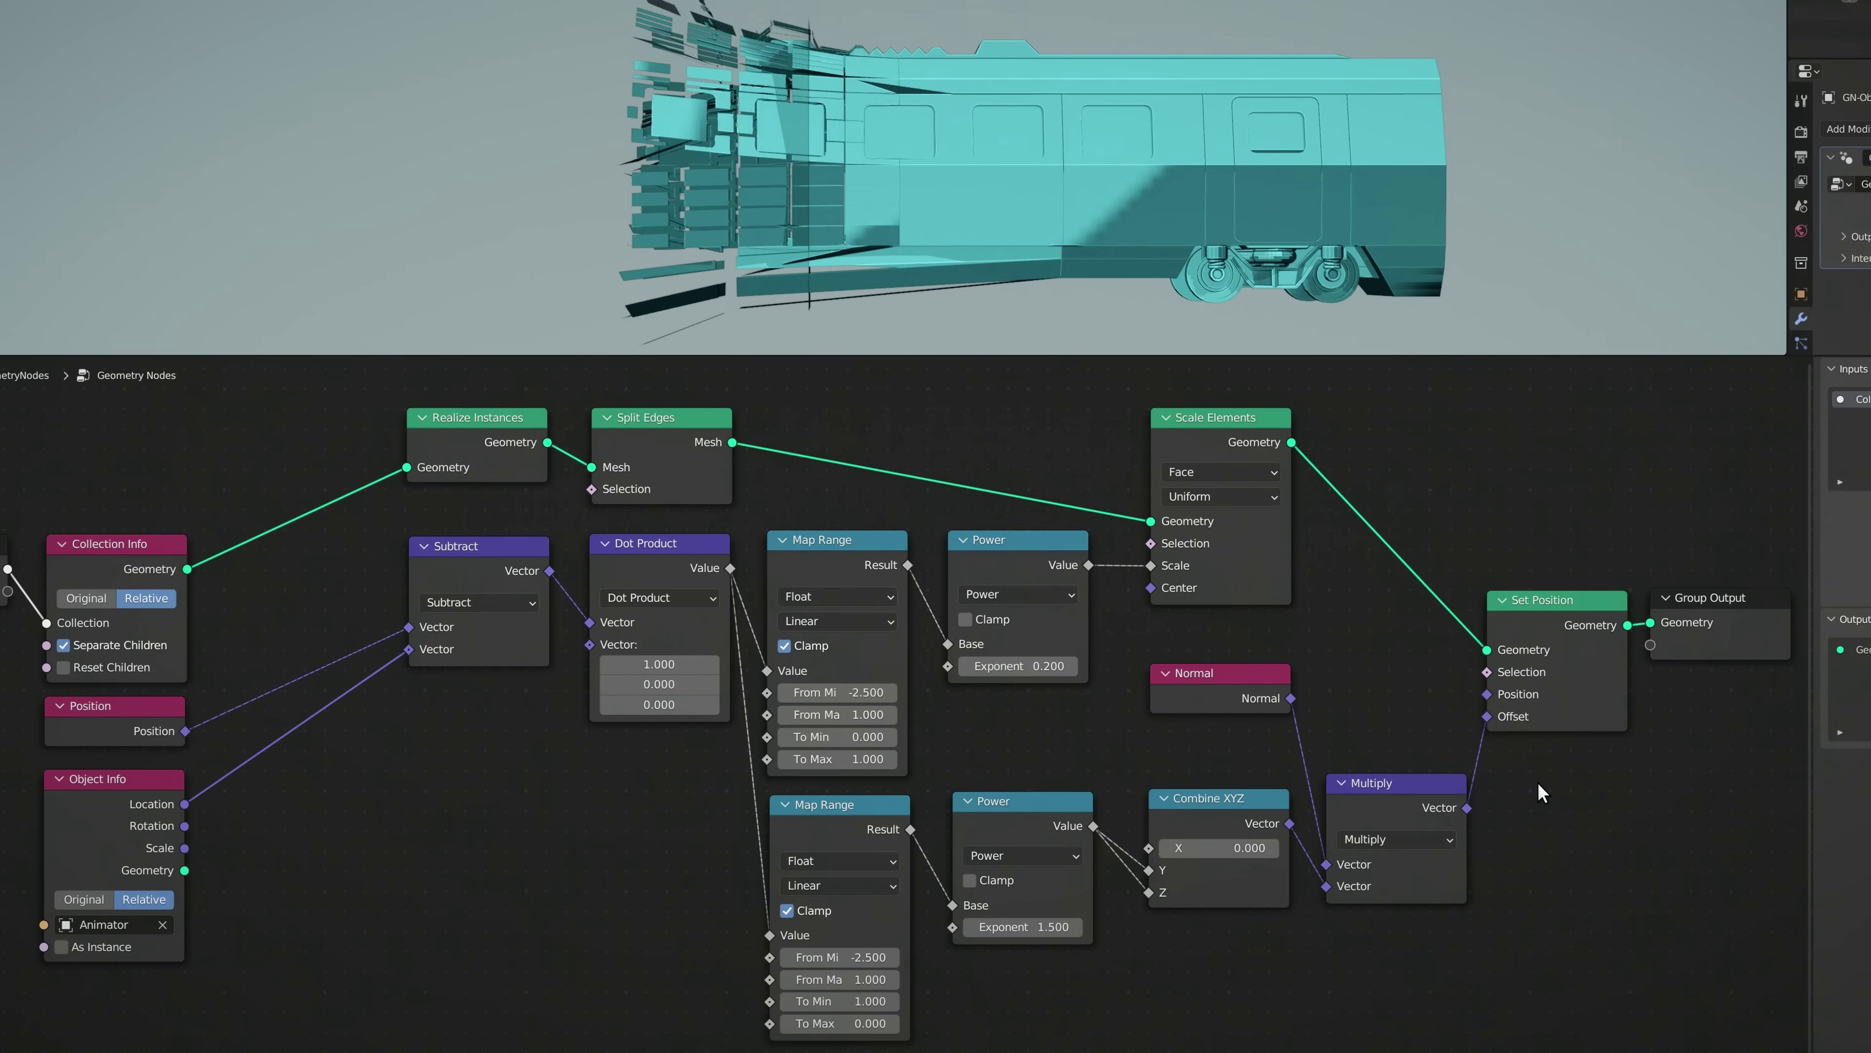
# Try a From Min of -6 on the upper Map Range and a different exponent on the lower Power node
pyautogui.moveTo(868, 693)
pyautogui.mouseDown()
pyautogui.moveTo(825, 693)
pyautogui.moveTo(868, 693)
pyautogui.mouseUp()
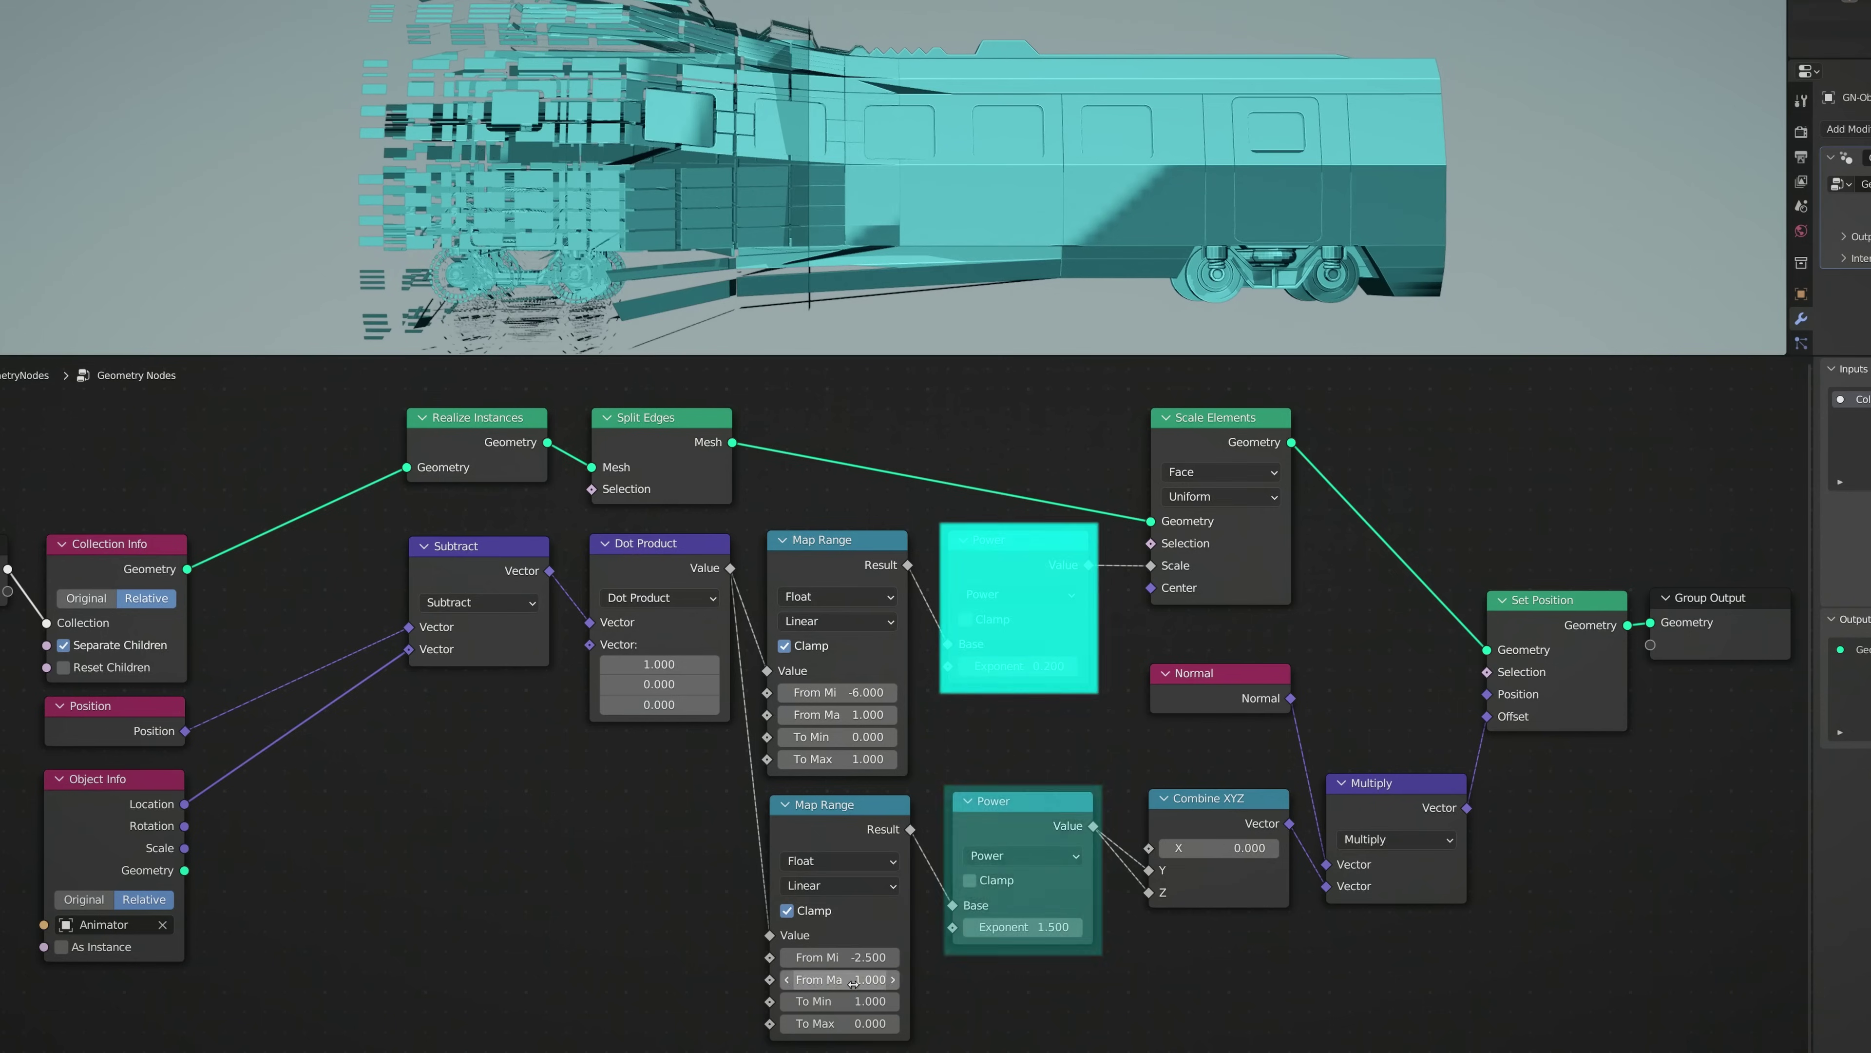
pyautogui.moveTo(1023, 926); pyautogui.dragTo(1075, 926)
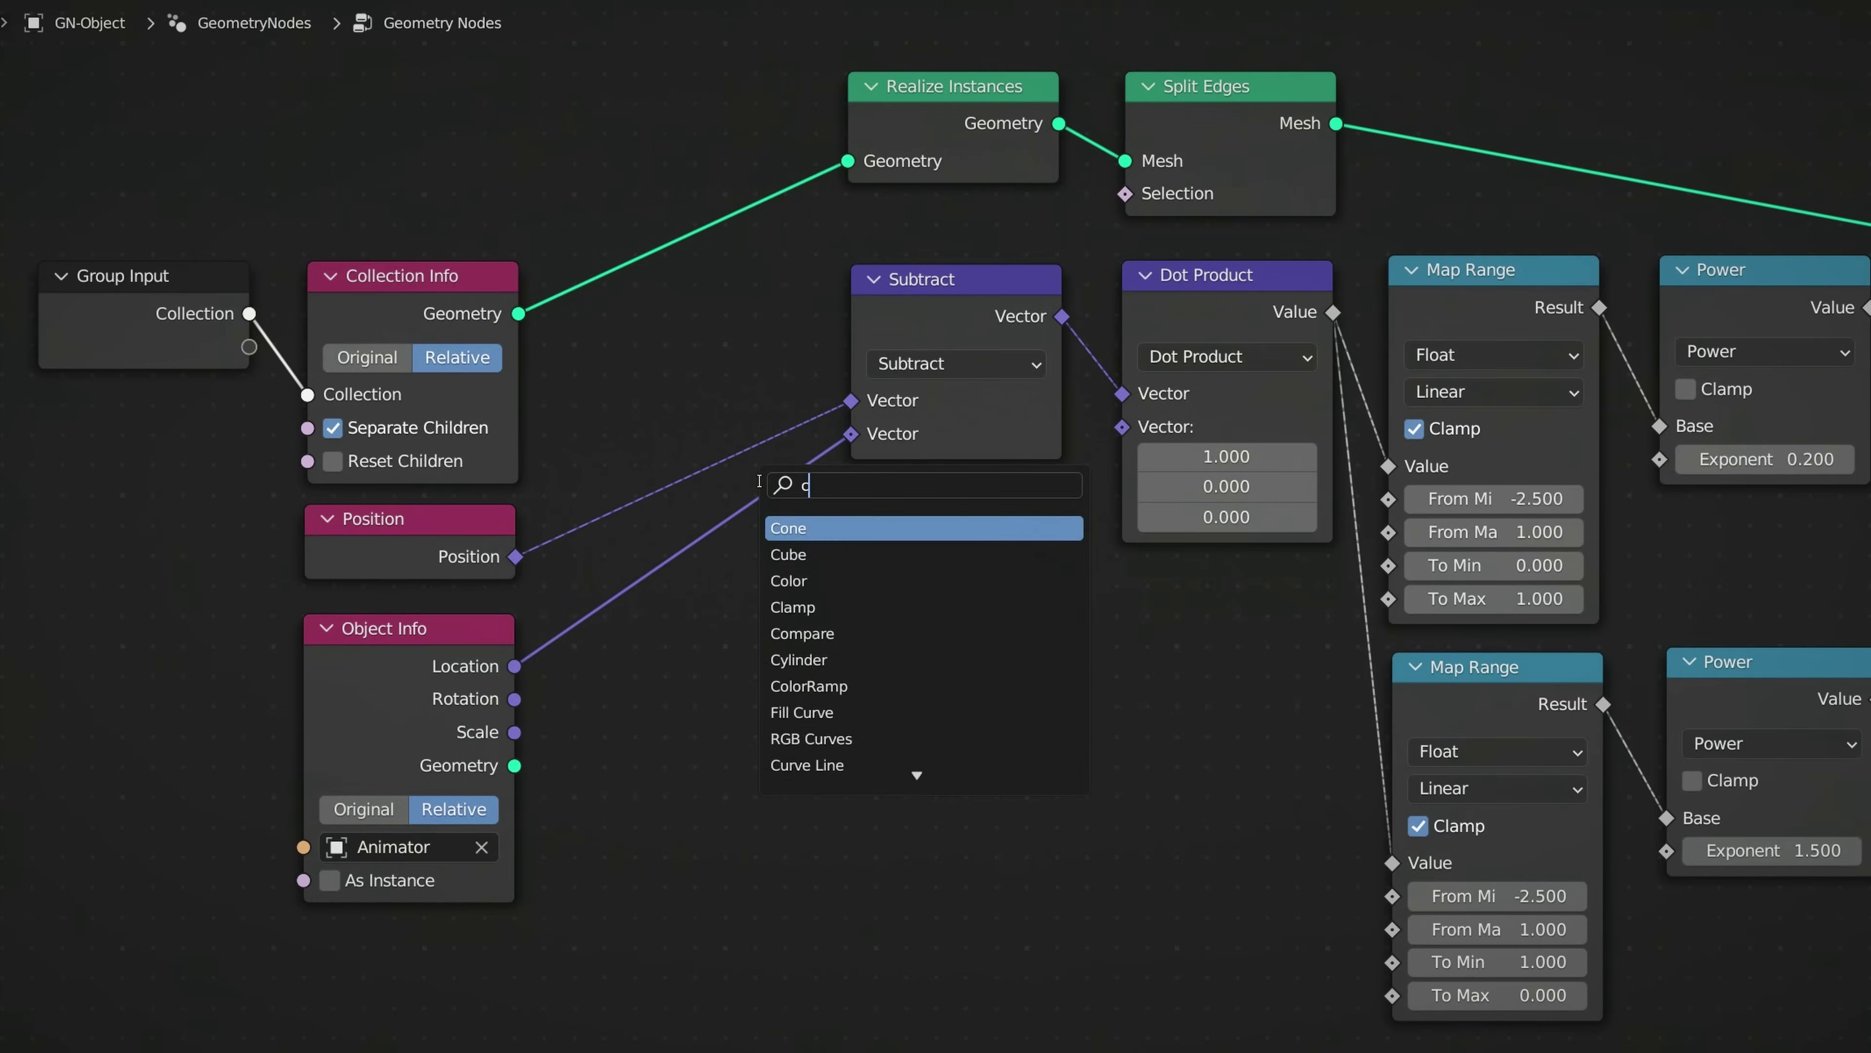
# Insert a Capture Attribute node between Collection Info and Realize Instances, with its data type set to Vector
pyautogui.press('Return')
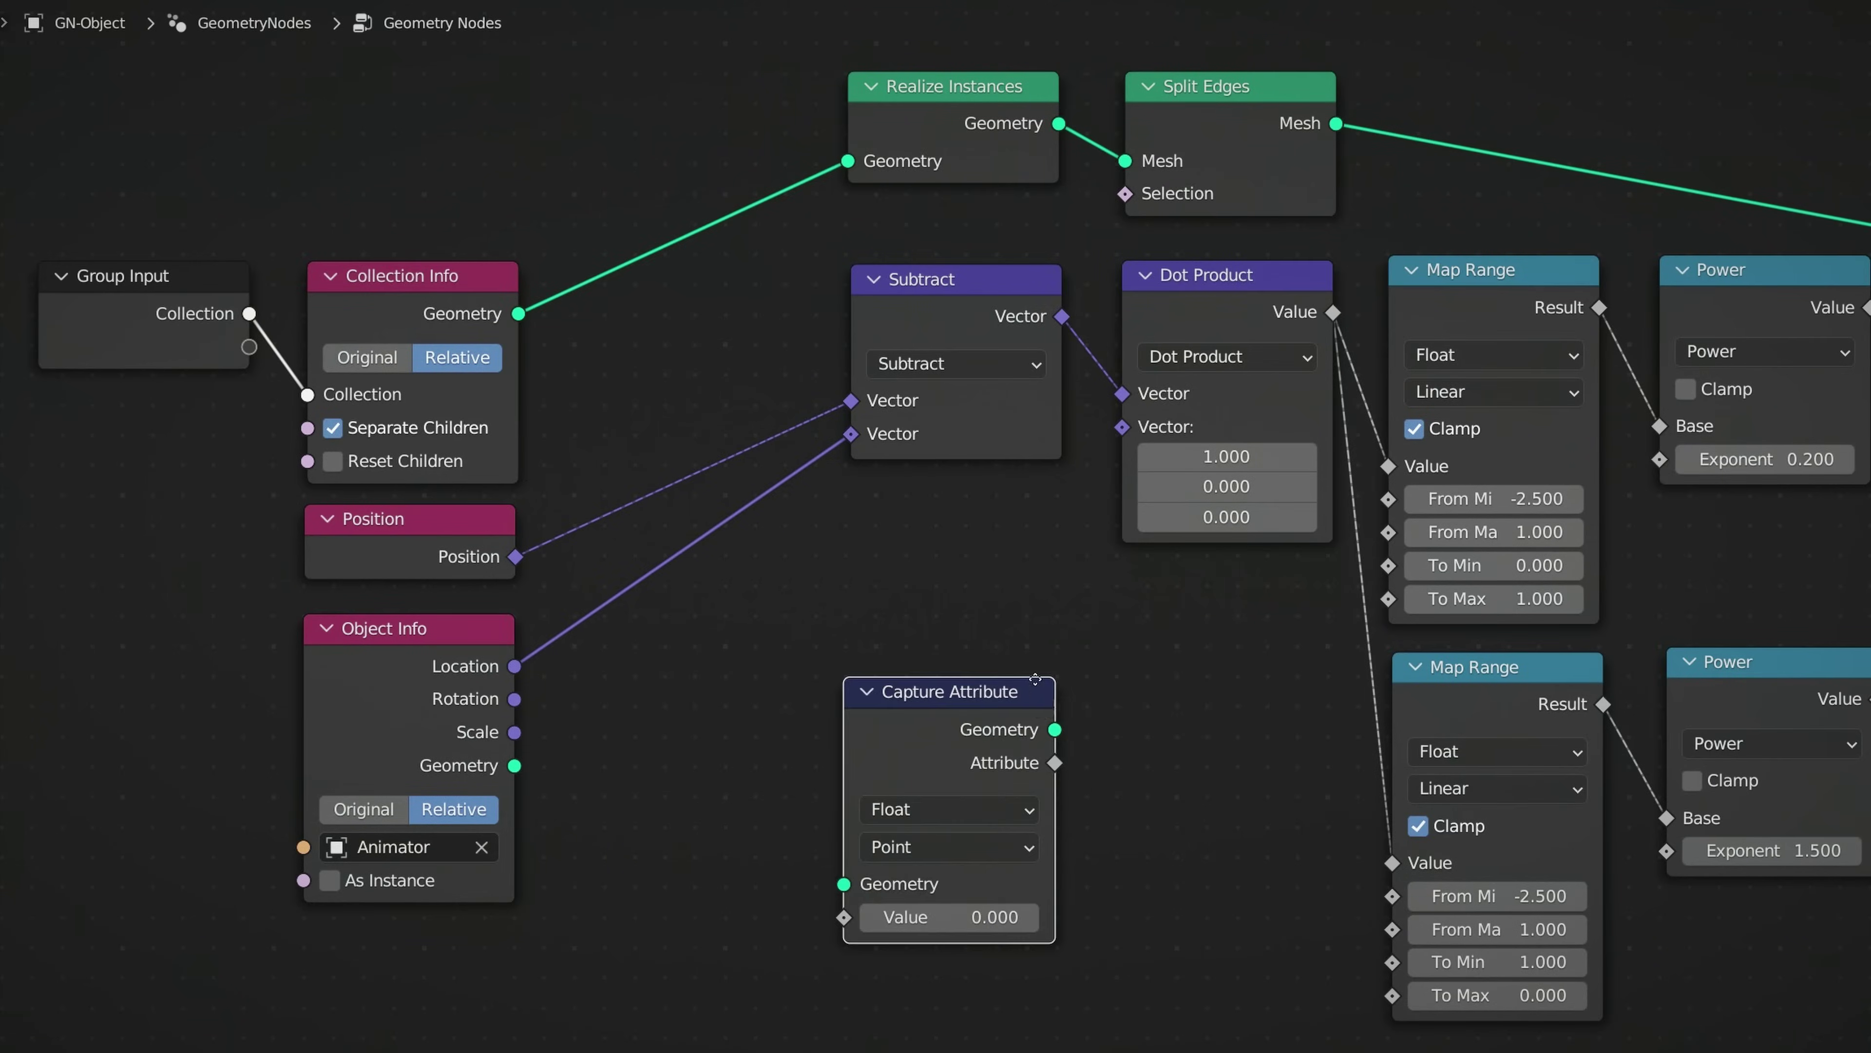
pyautogui.click(758, 284)
pyautogui.click(751, 394)
pyautogui.click(722, 494)
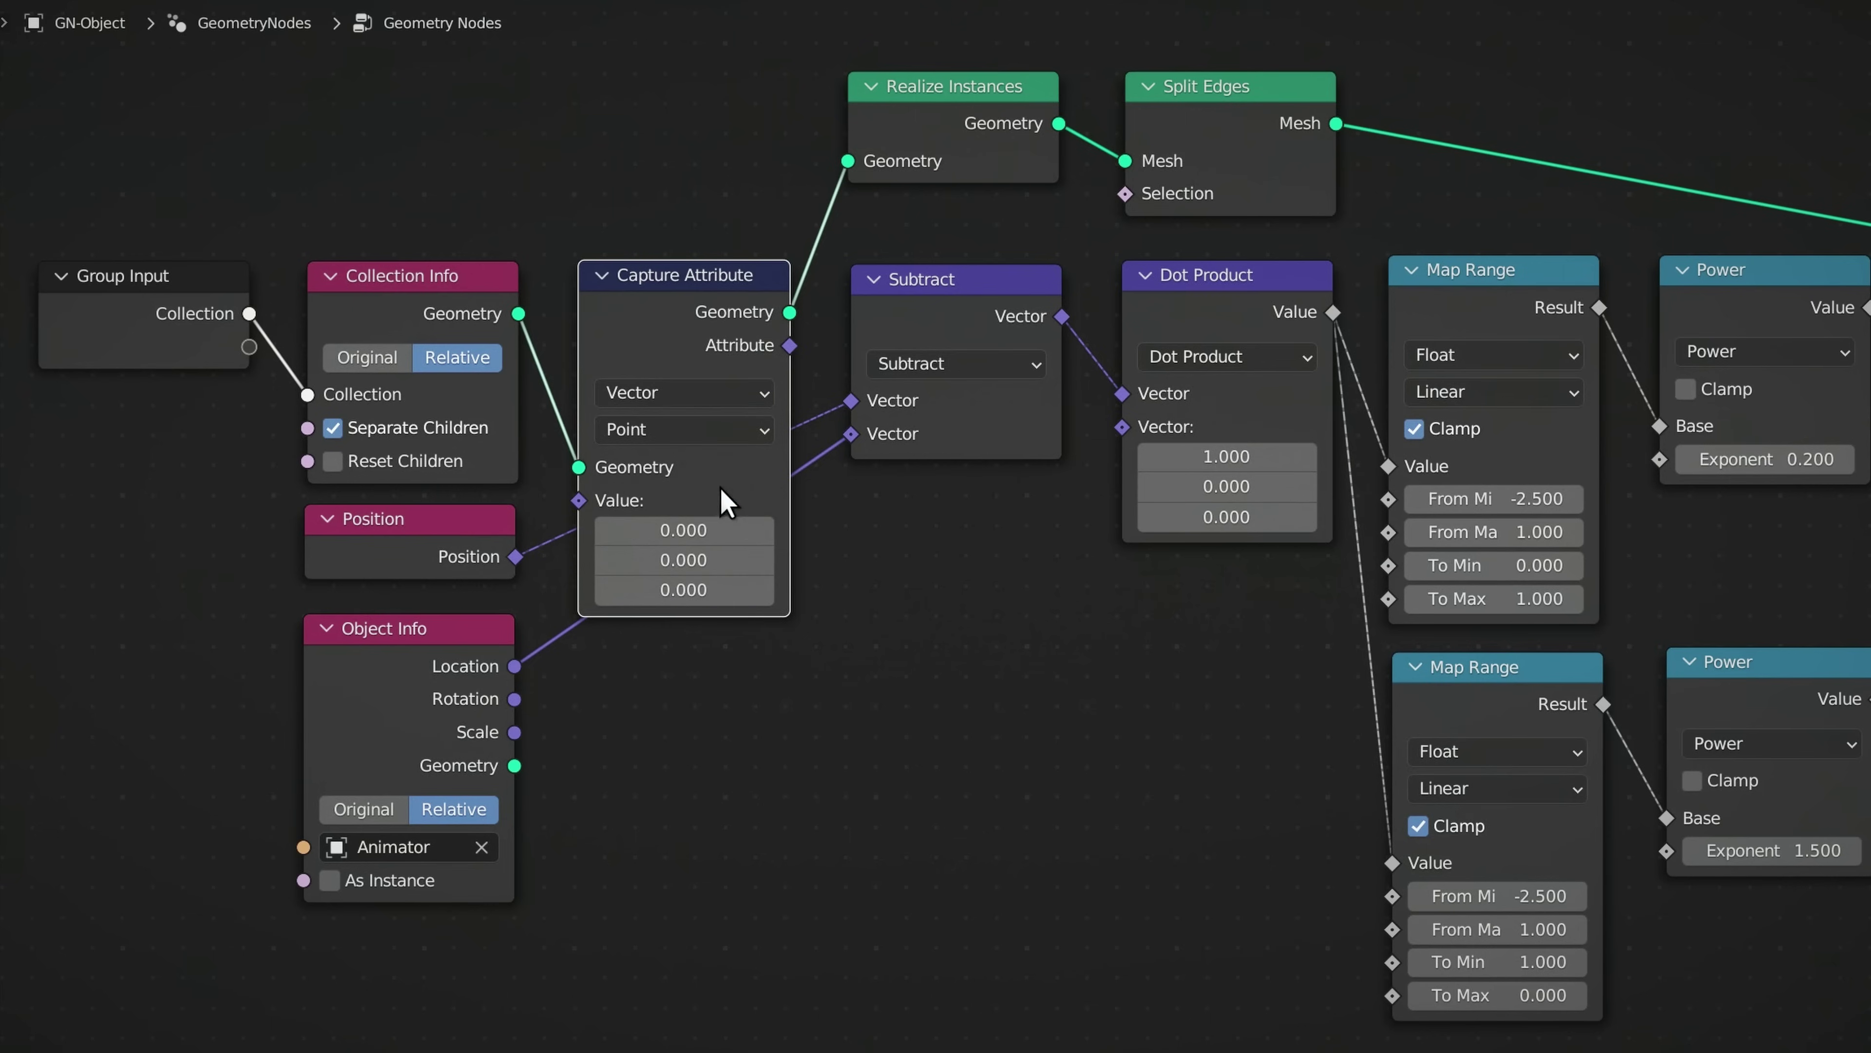
# Set Capture Attribute's domain to Face, connect Position to its Value, and feed its Attribute output into Subtract's first Vector
pyautogui.click(733, 430)
pyautogui.click(714, 528)
pyautogui.moveTo(515, 556); pyautogui.dragTo(579, 503)
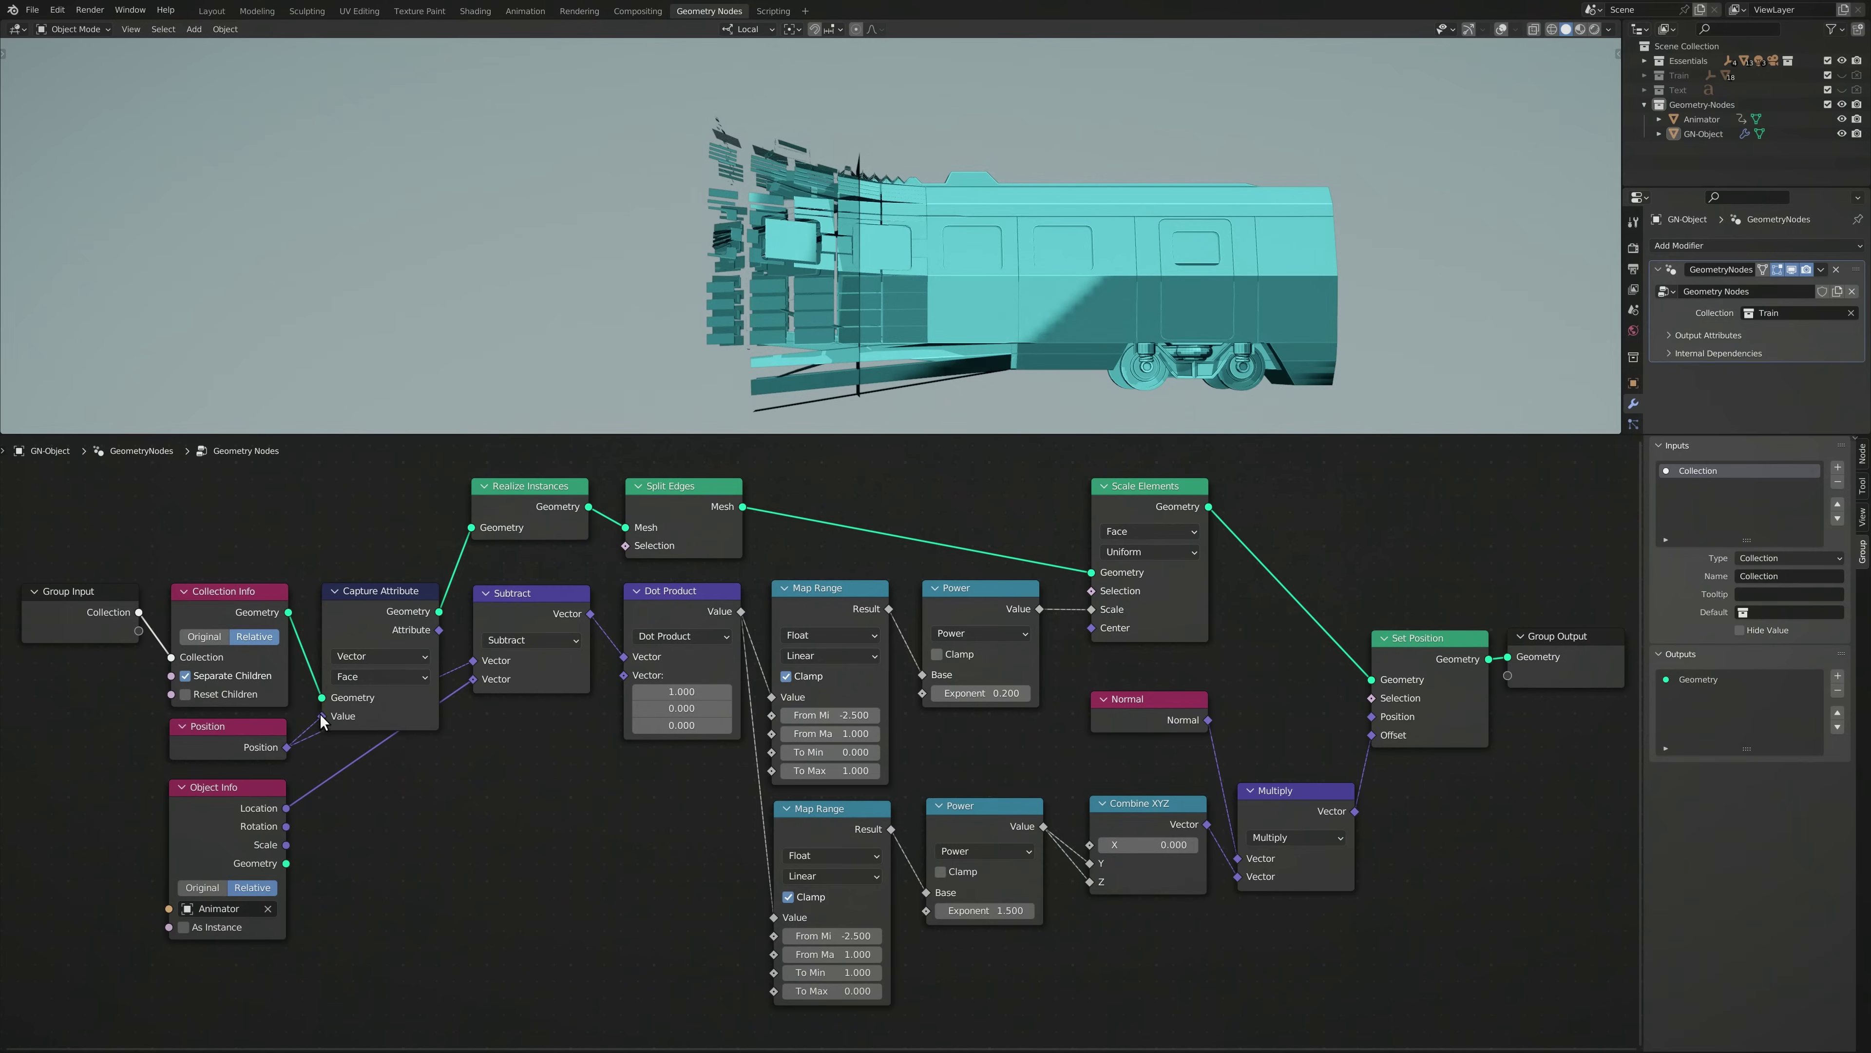
pyautogui.moveTo(440, 640); pyautogui.dragTo(474, 661)
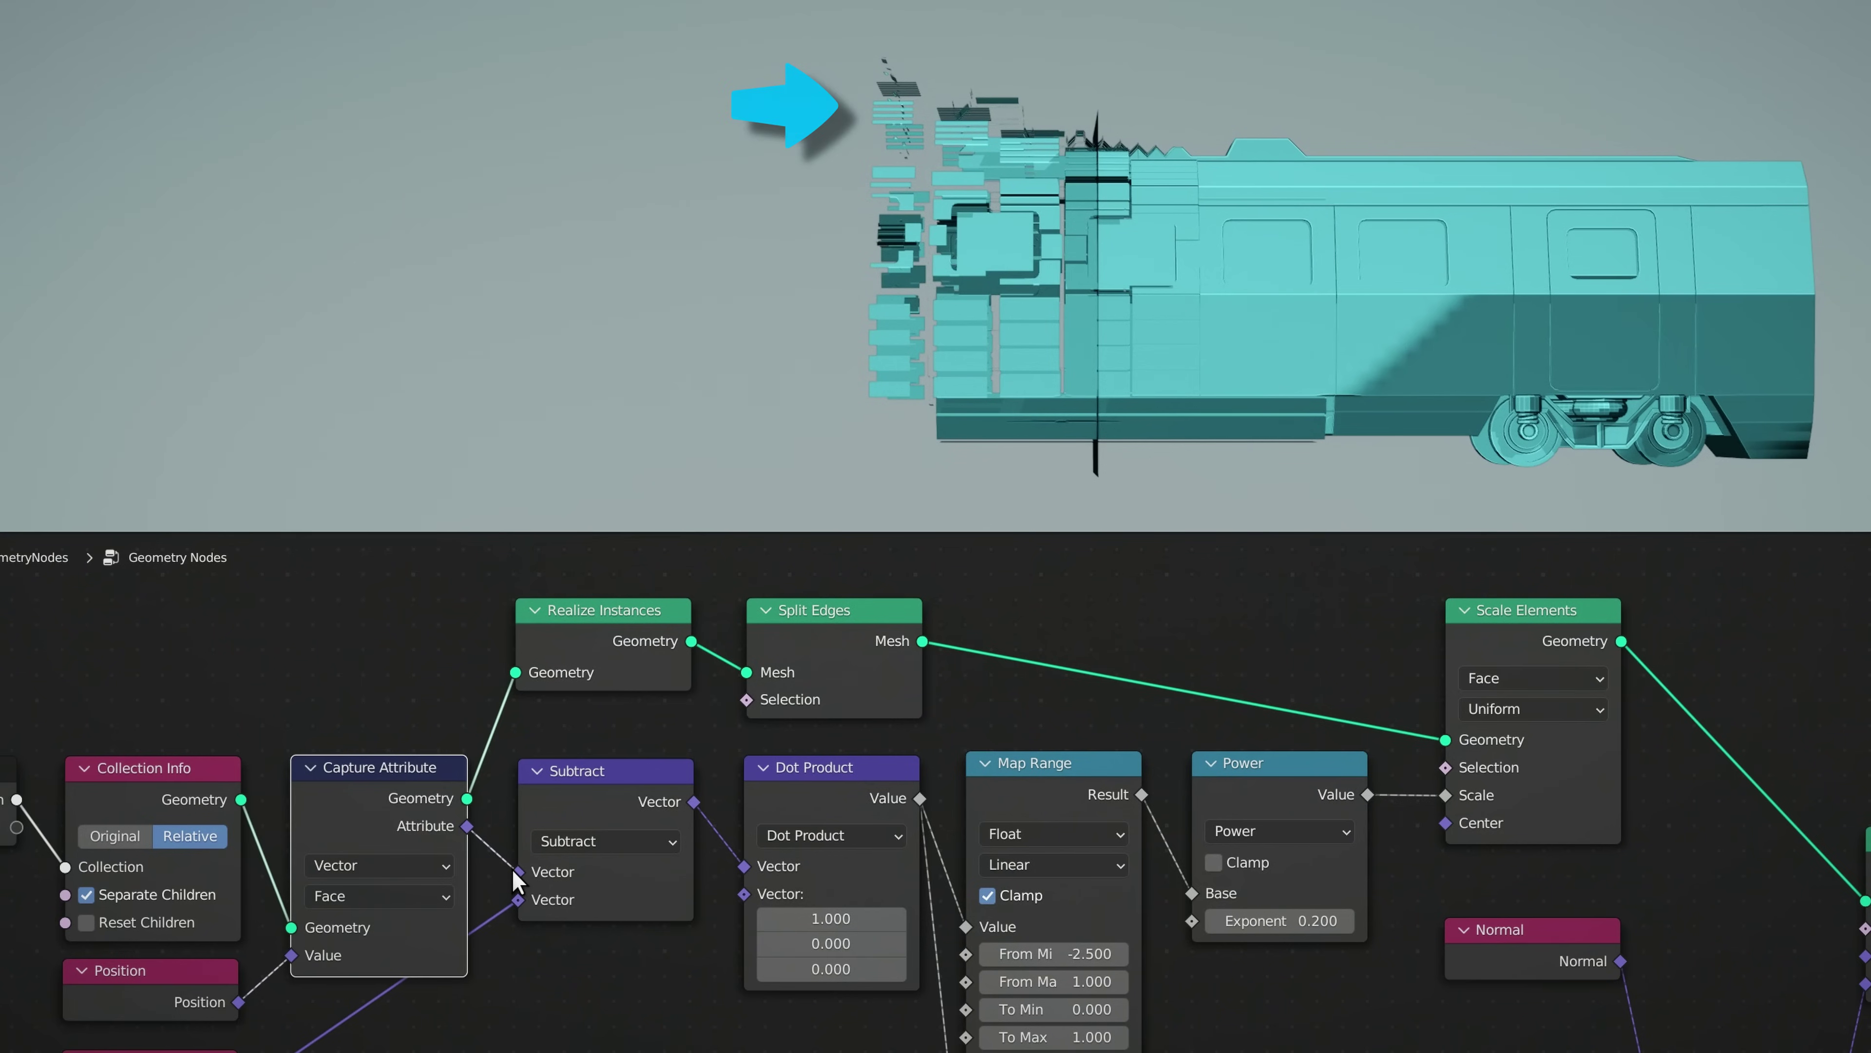
# Mute and unmute Capture Attribute to compare the face splitting with and without it
pyautogui.press('m')
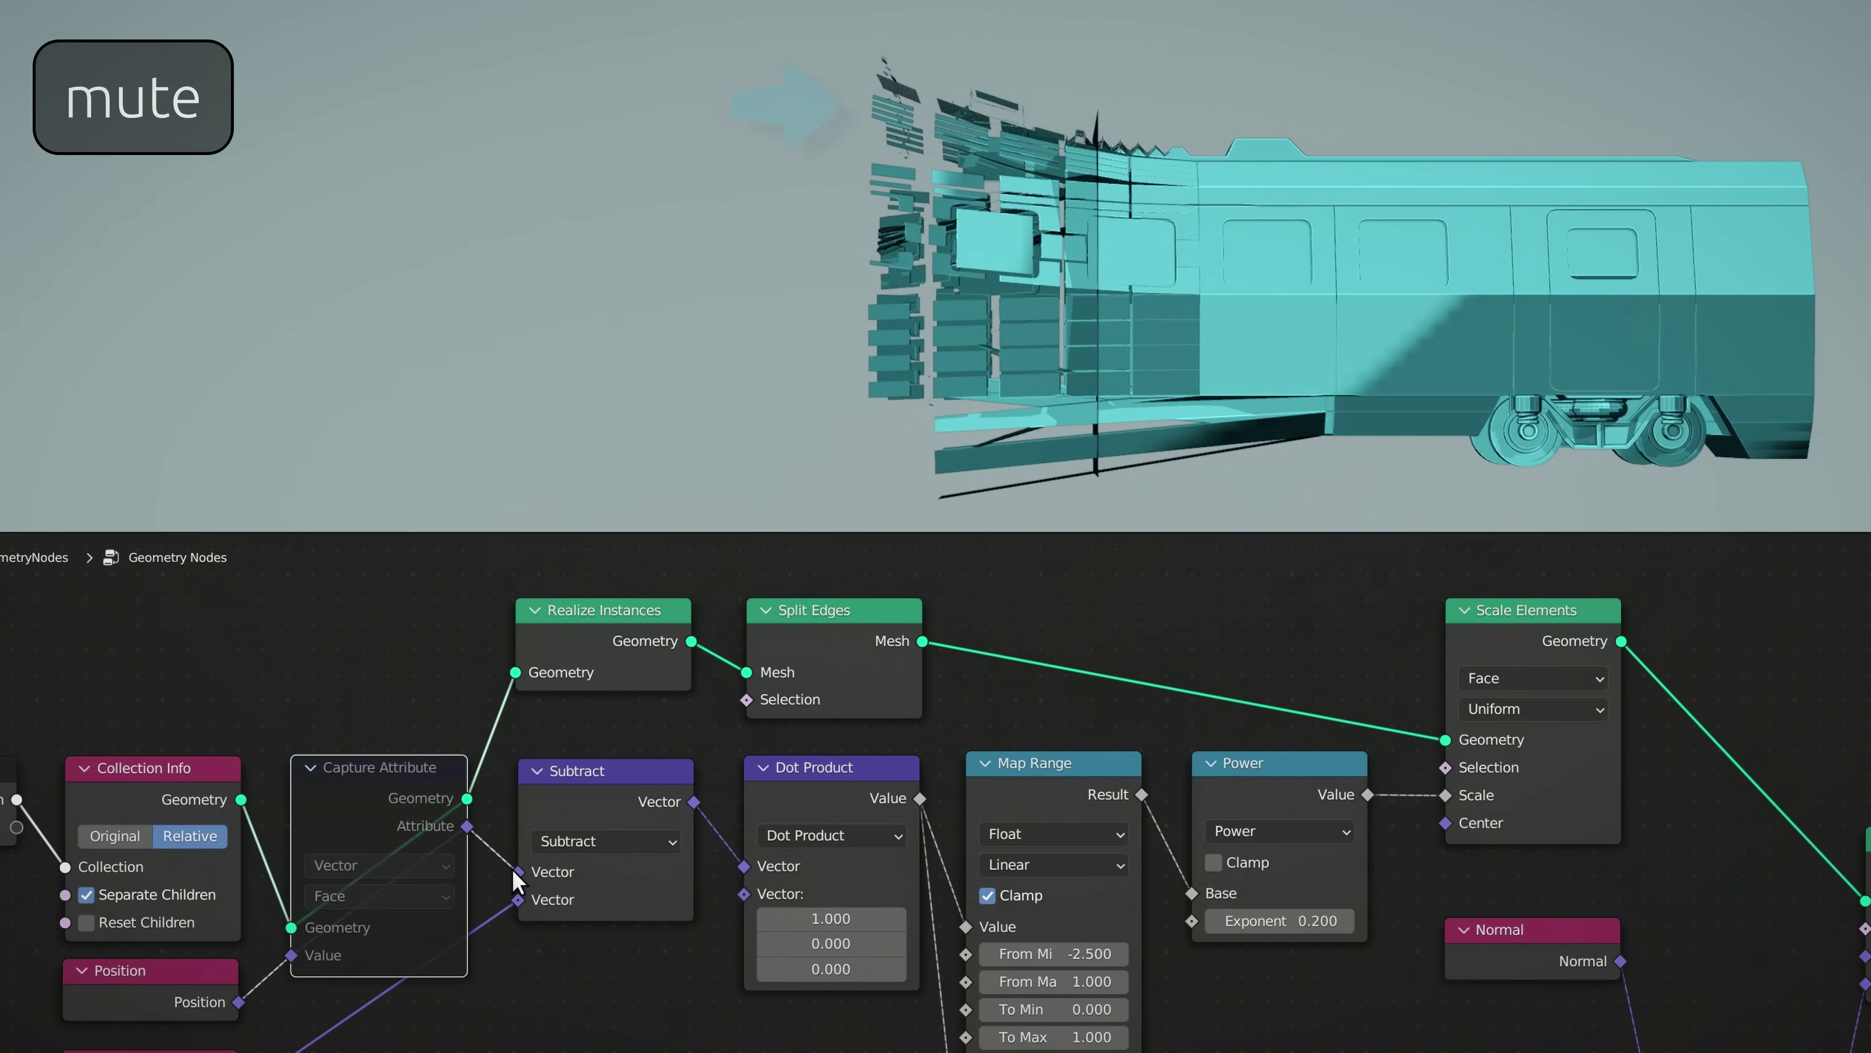
pyautogui.press('m')
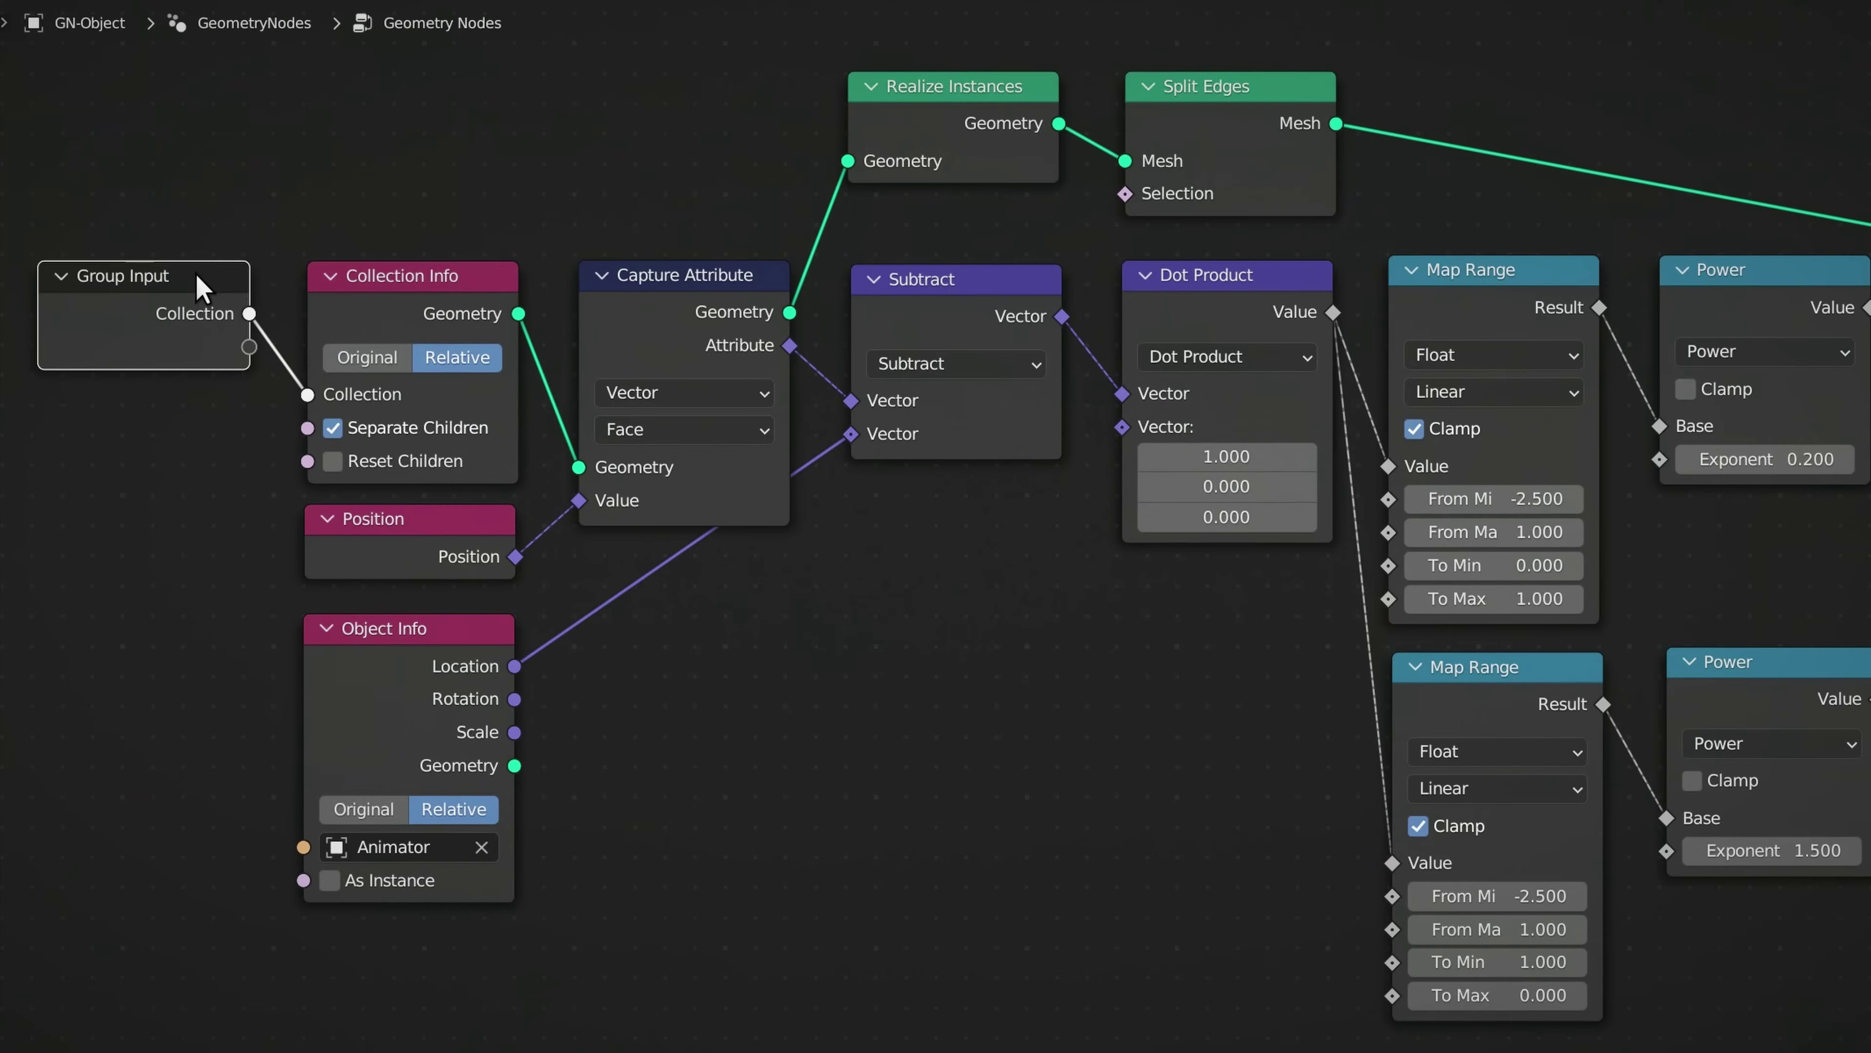
# Duplicate Group Input below Subtract and expose Dot Product's second Vector through it as a group input named Direction
pyautogui.hotkey('shift', 'd')
pyautogui.click(1013, 525)
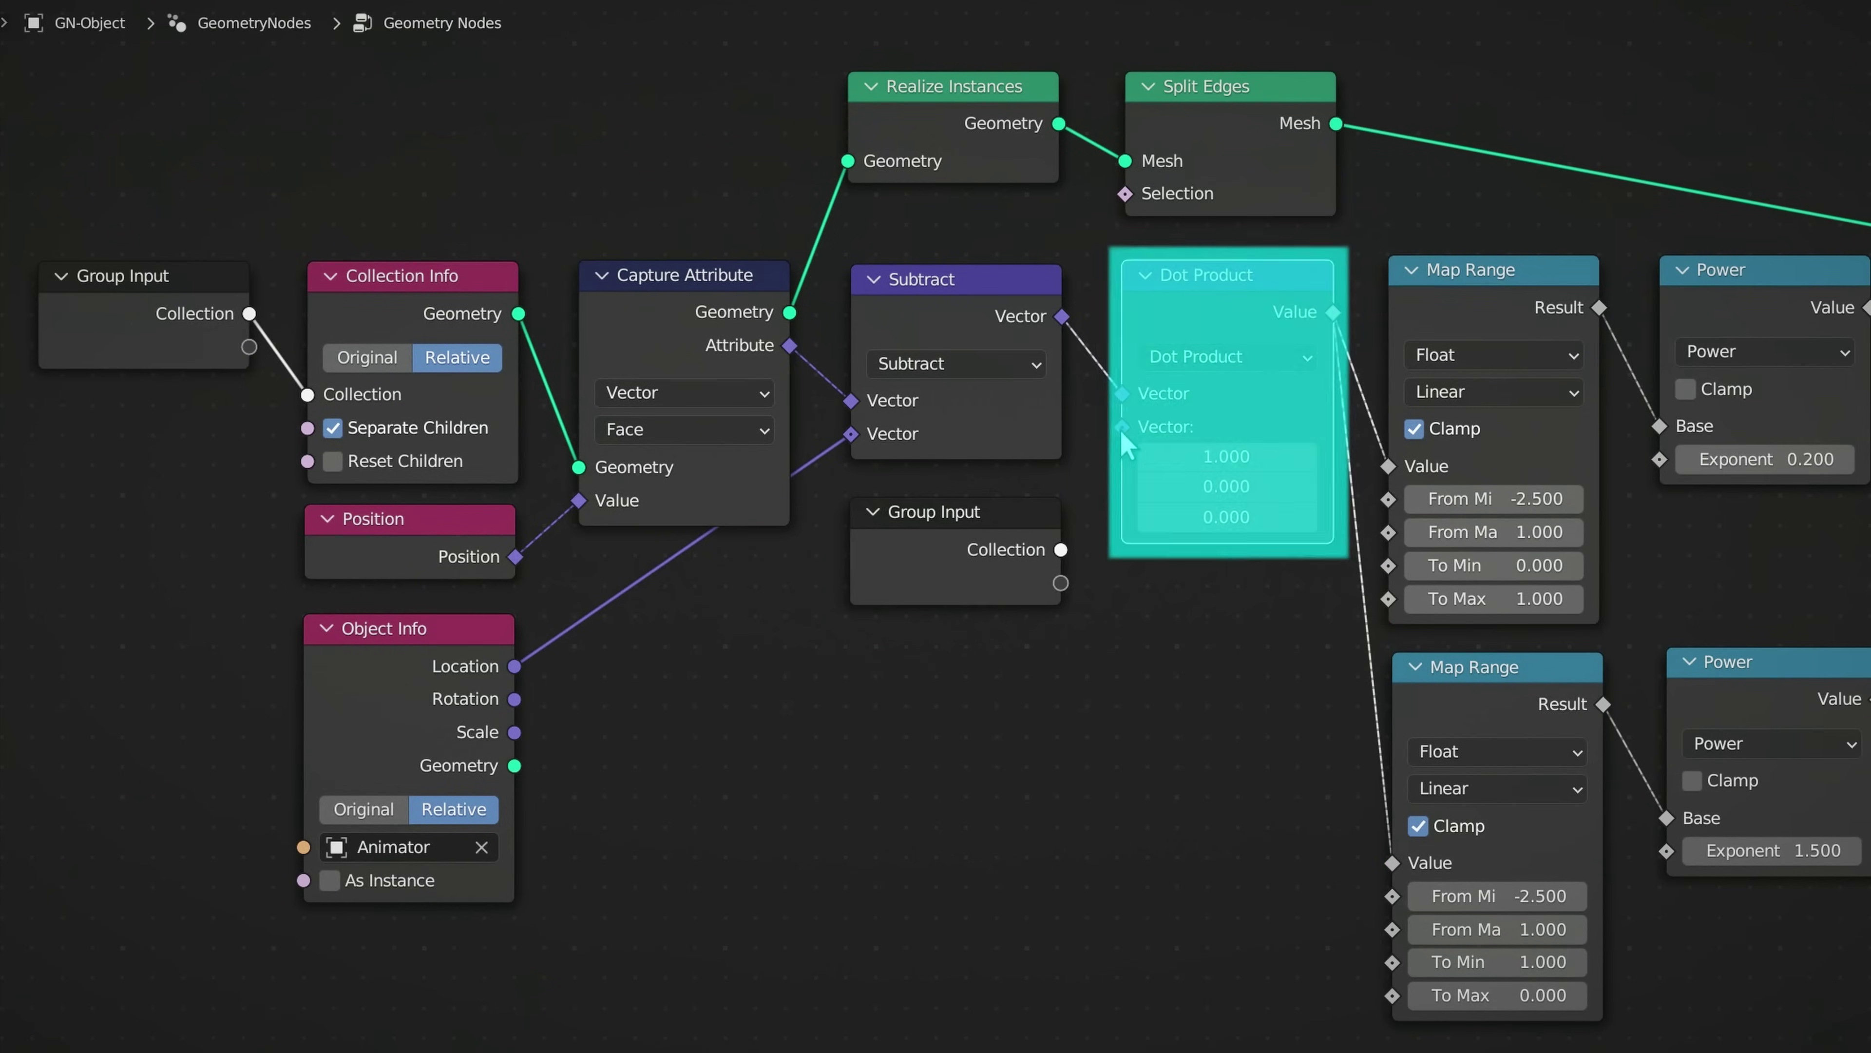
pyautogui.moveTo(1121, 426); pyautogui.dragTo(1065, 584)
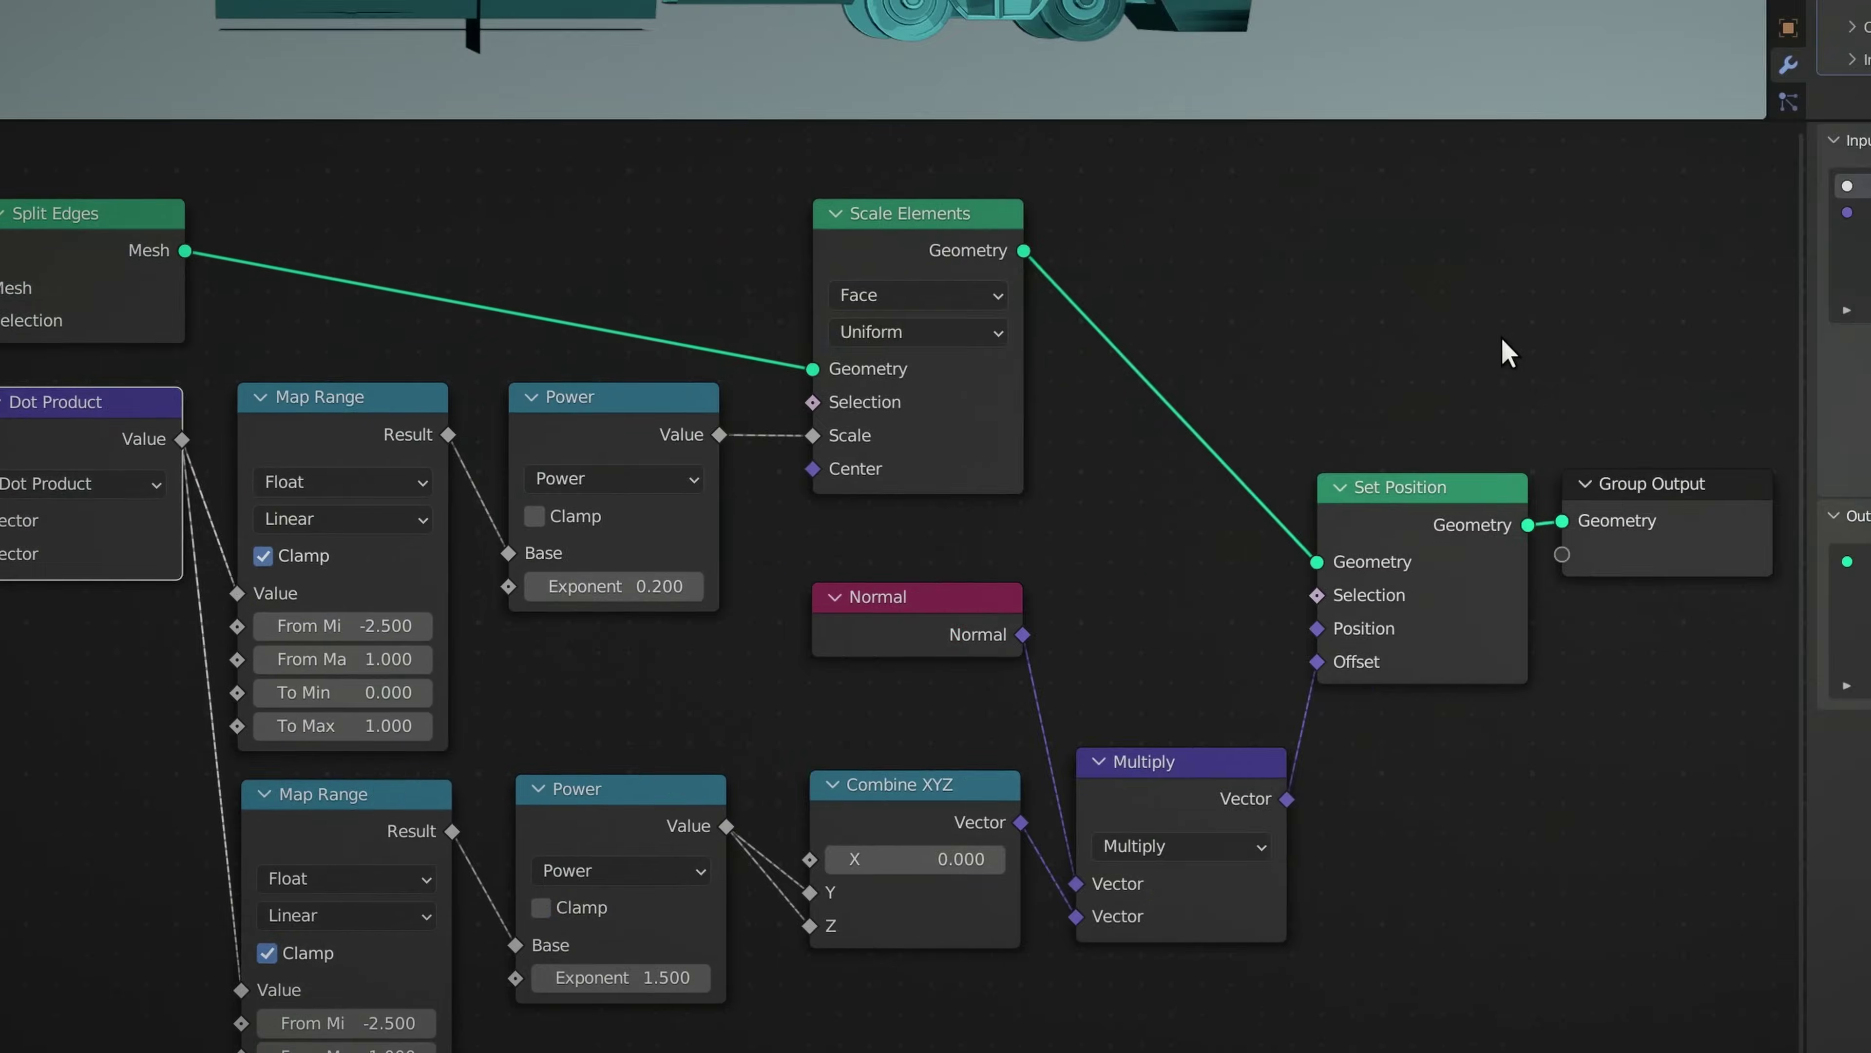
pyautogui.click(1739, 250)
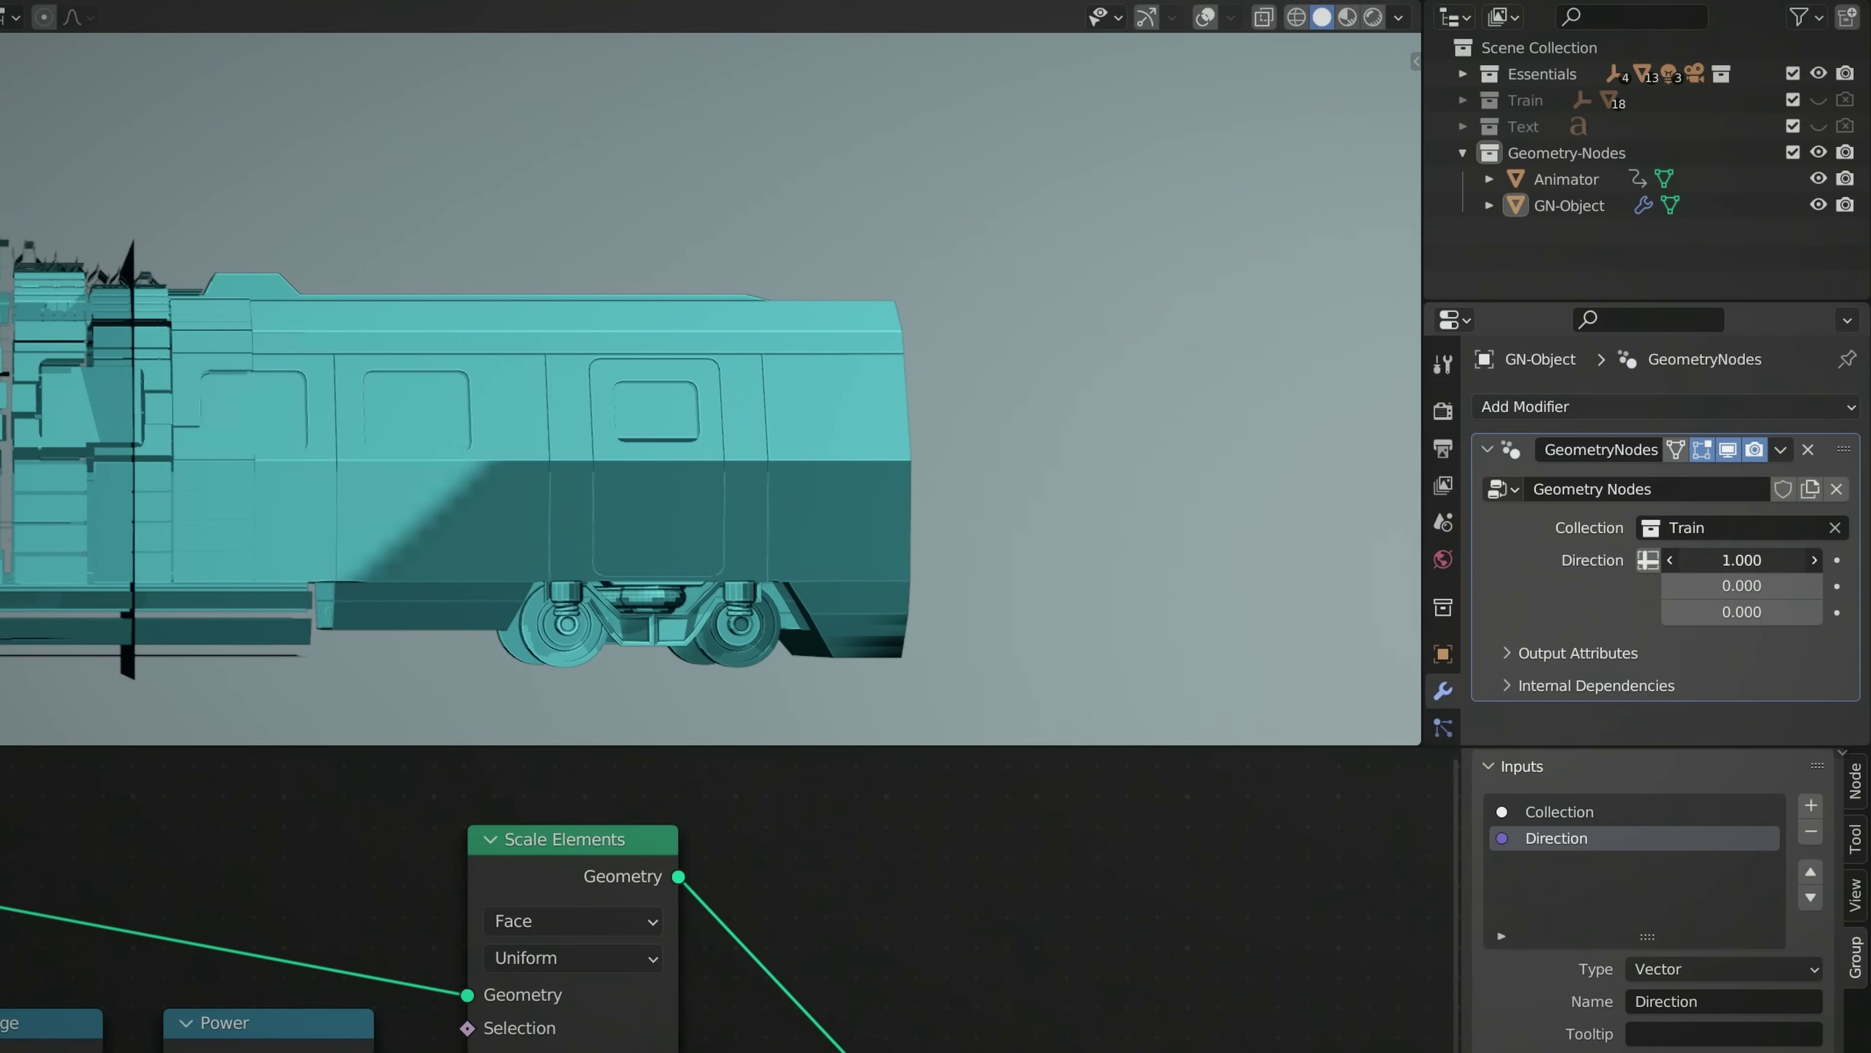
# Set the Direction X value of GN-Object's Geometry Nodes modifier to -1
pyautogui.click(1776, 562)
pyautogui.write('-1')
pyautogui.press('Return')
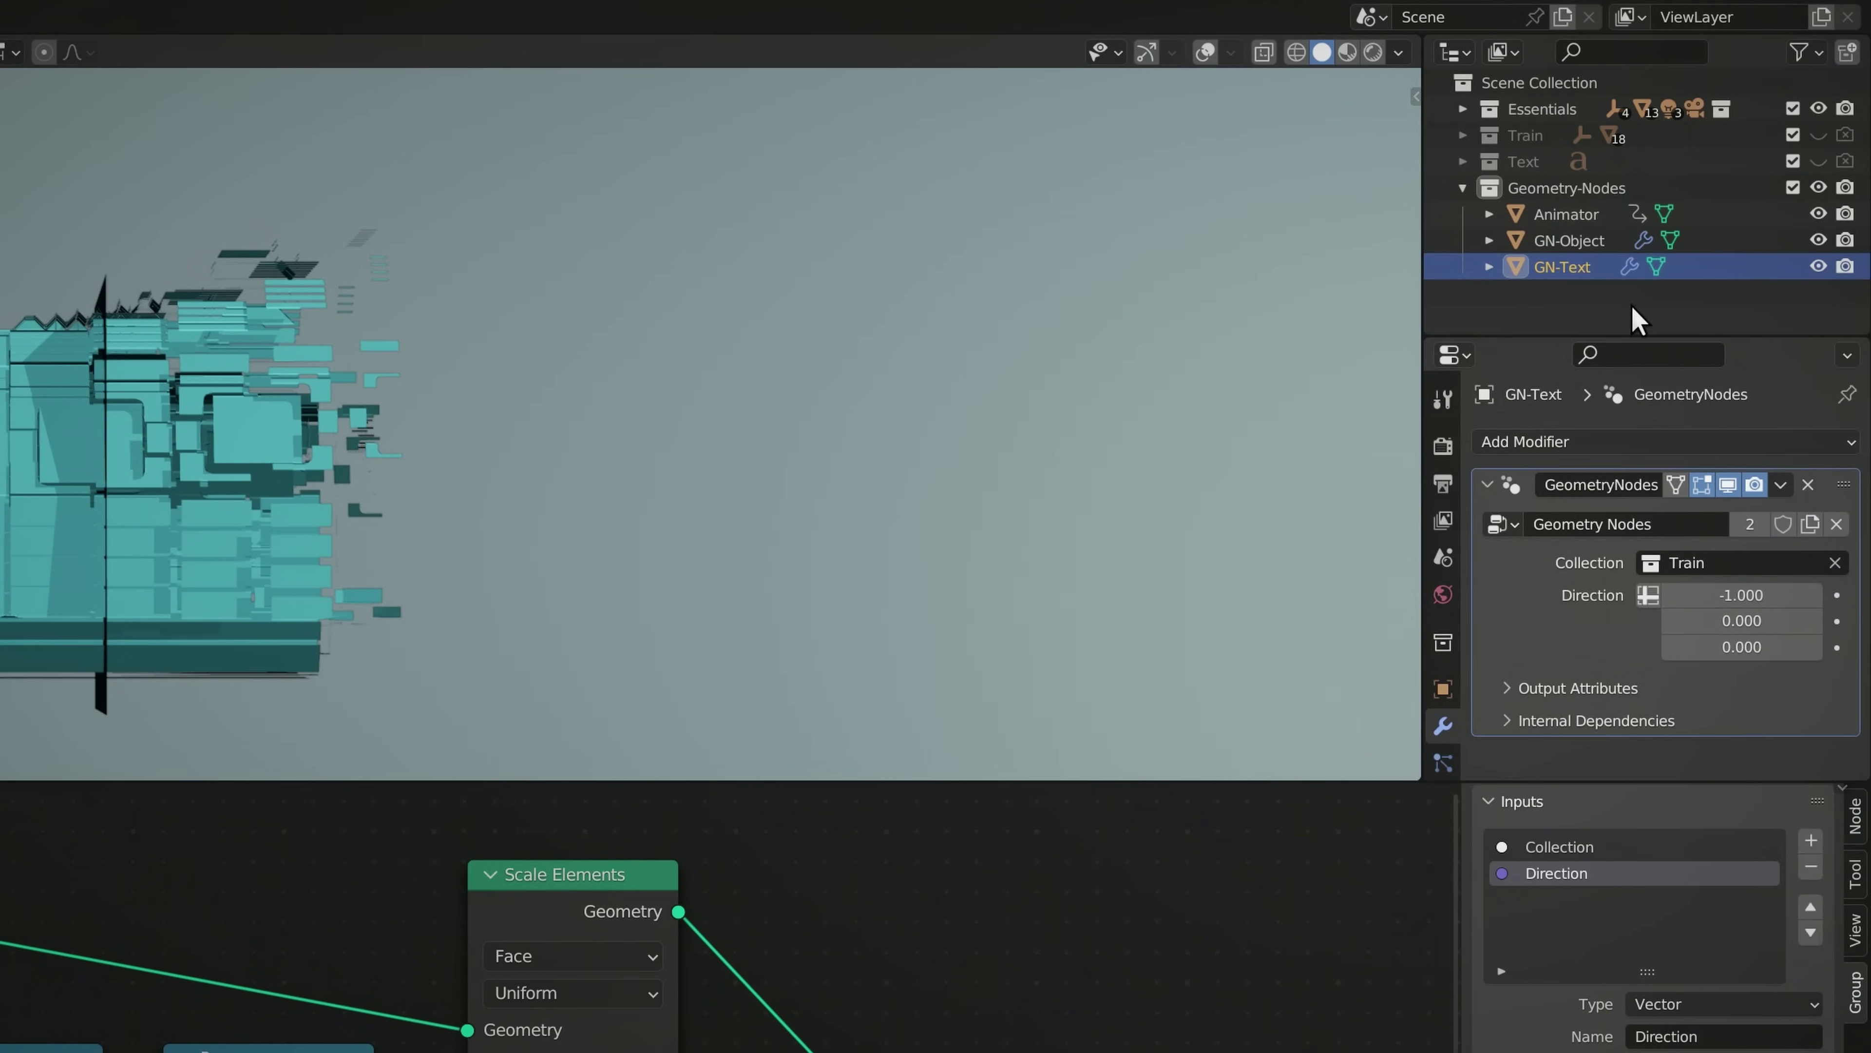
# Assign the Text collection to GN-Text's Geometry Nodes modifier and set its Direction X value to 1
pyautogui.click(1765, 562)
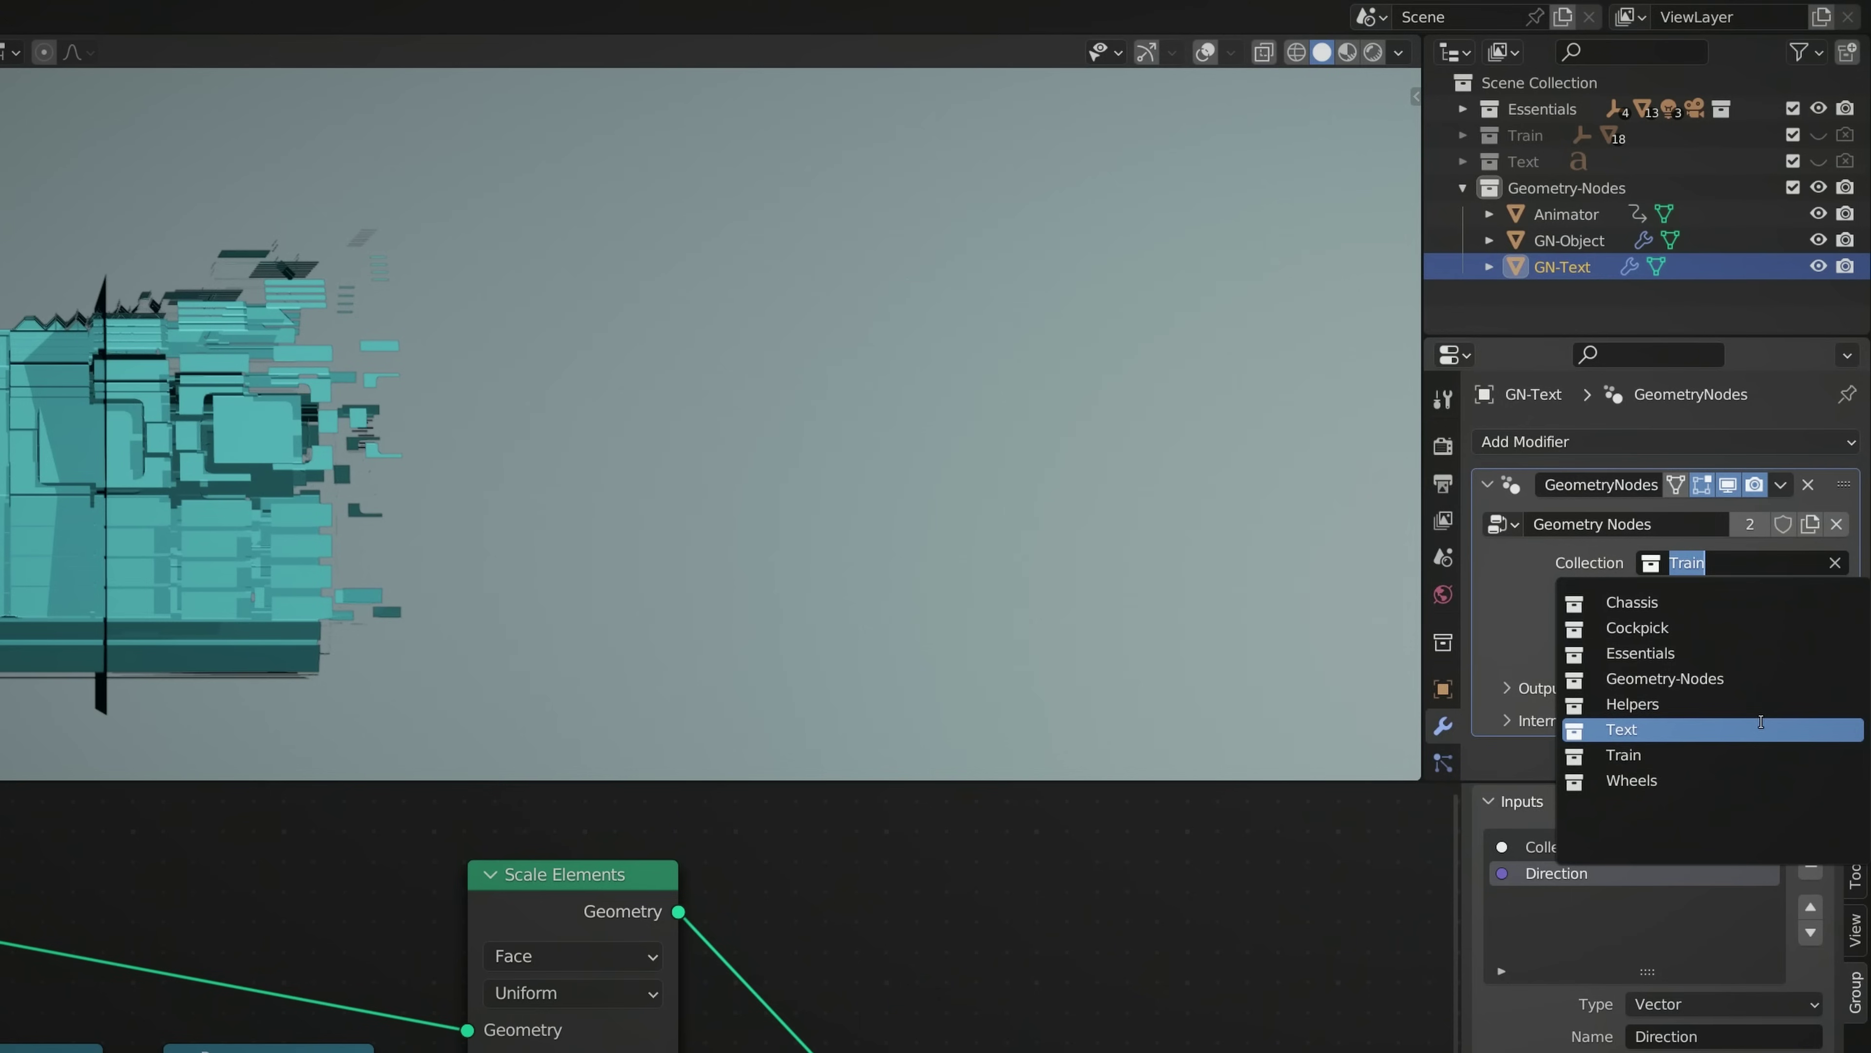
pyautogui.click(1760, 722)
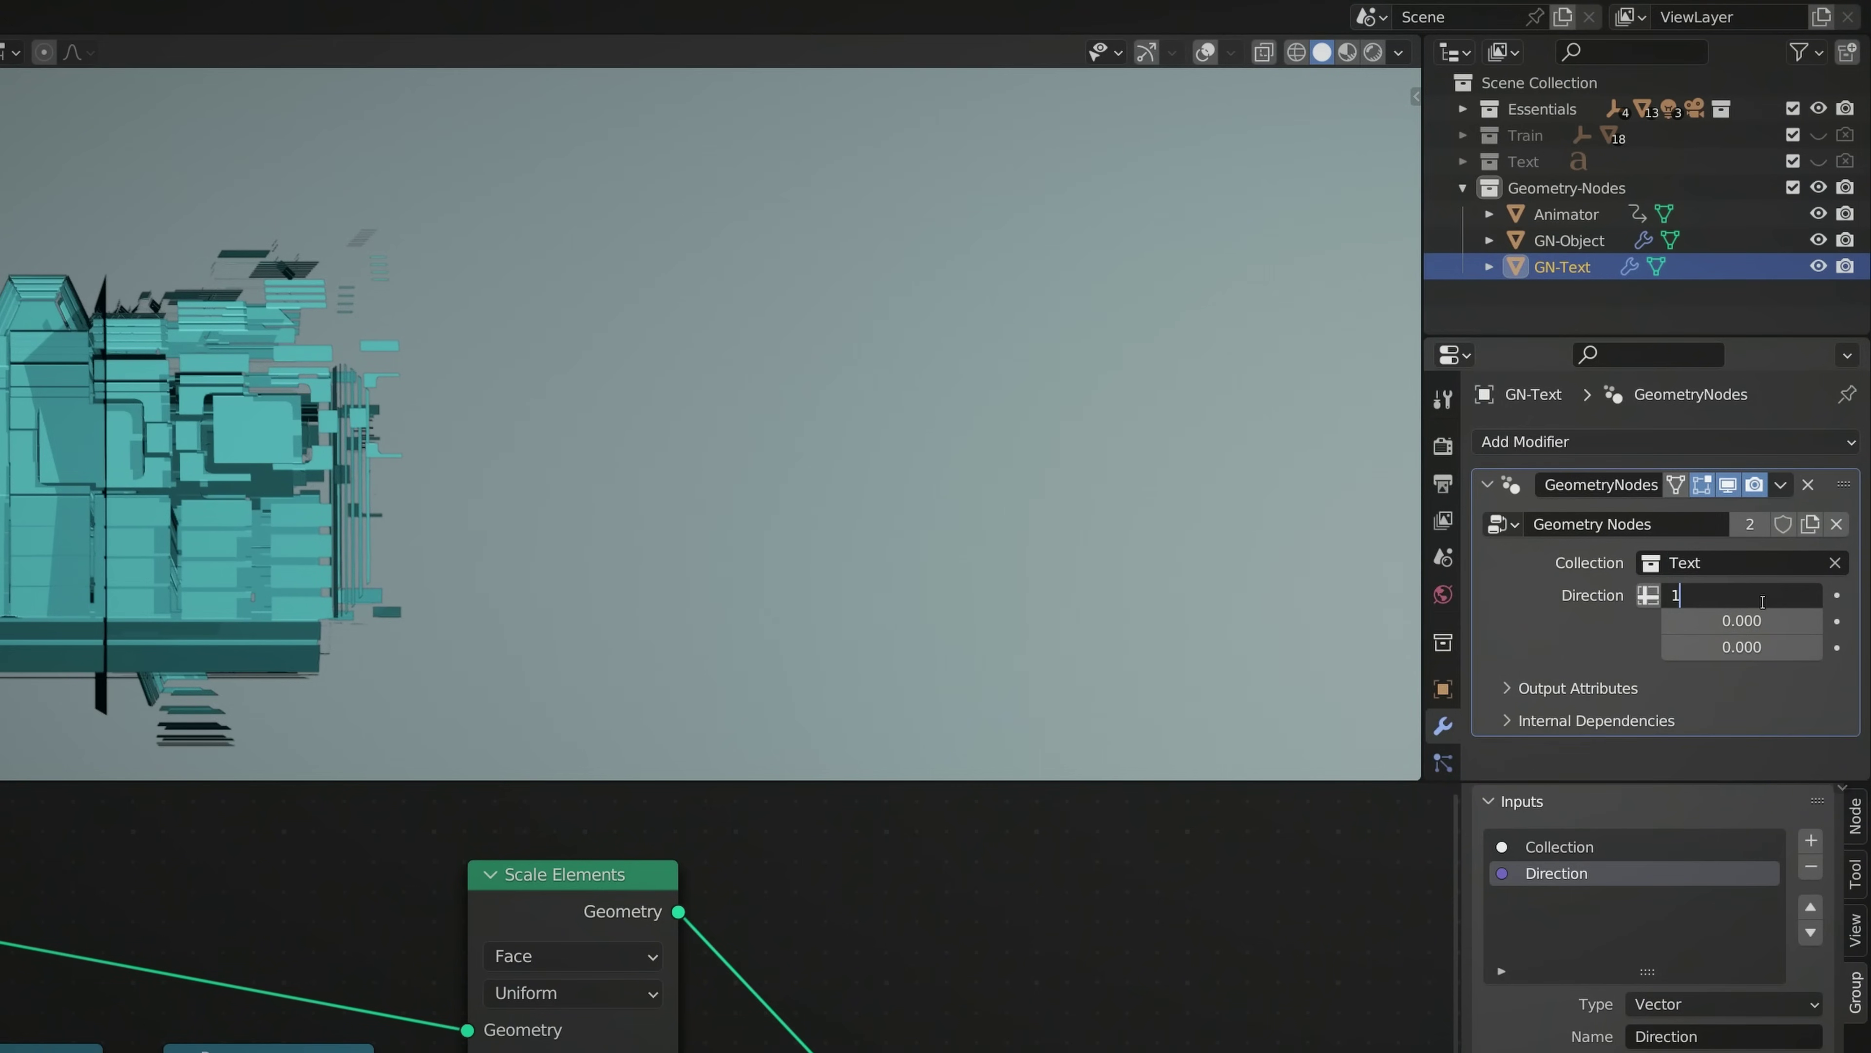
pyautogui.press('Return')
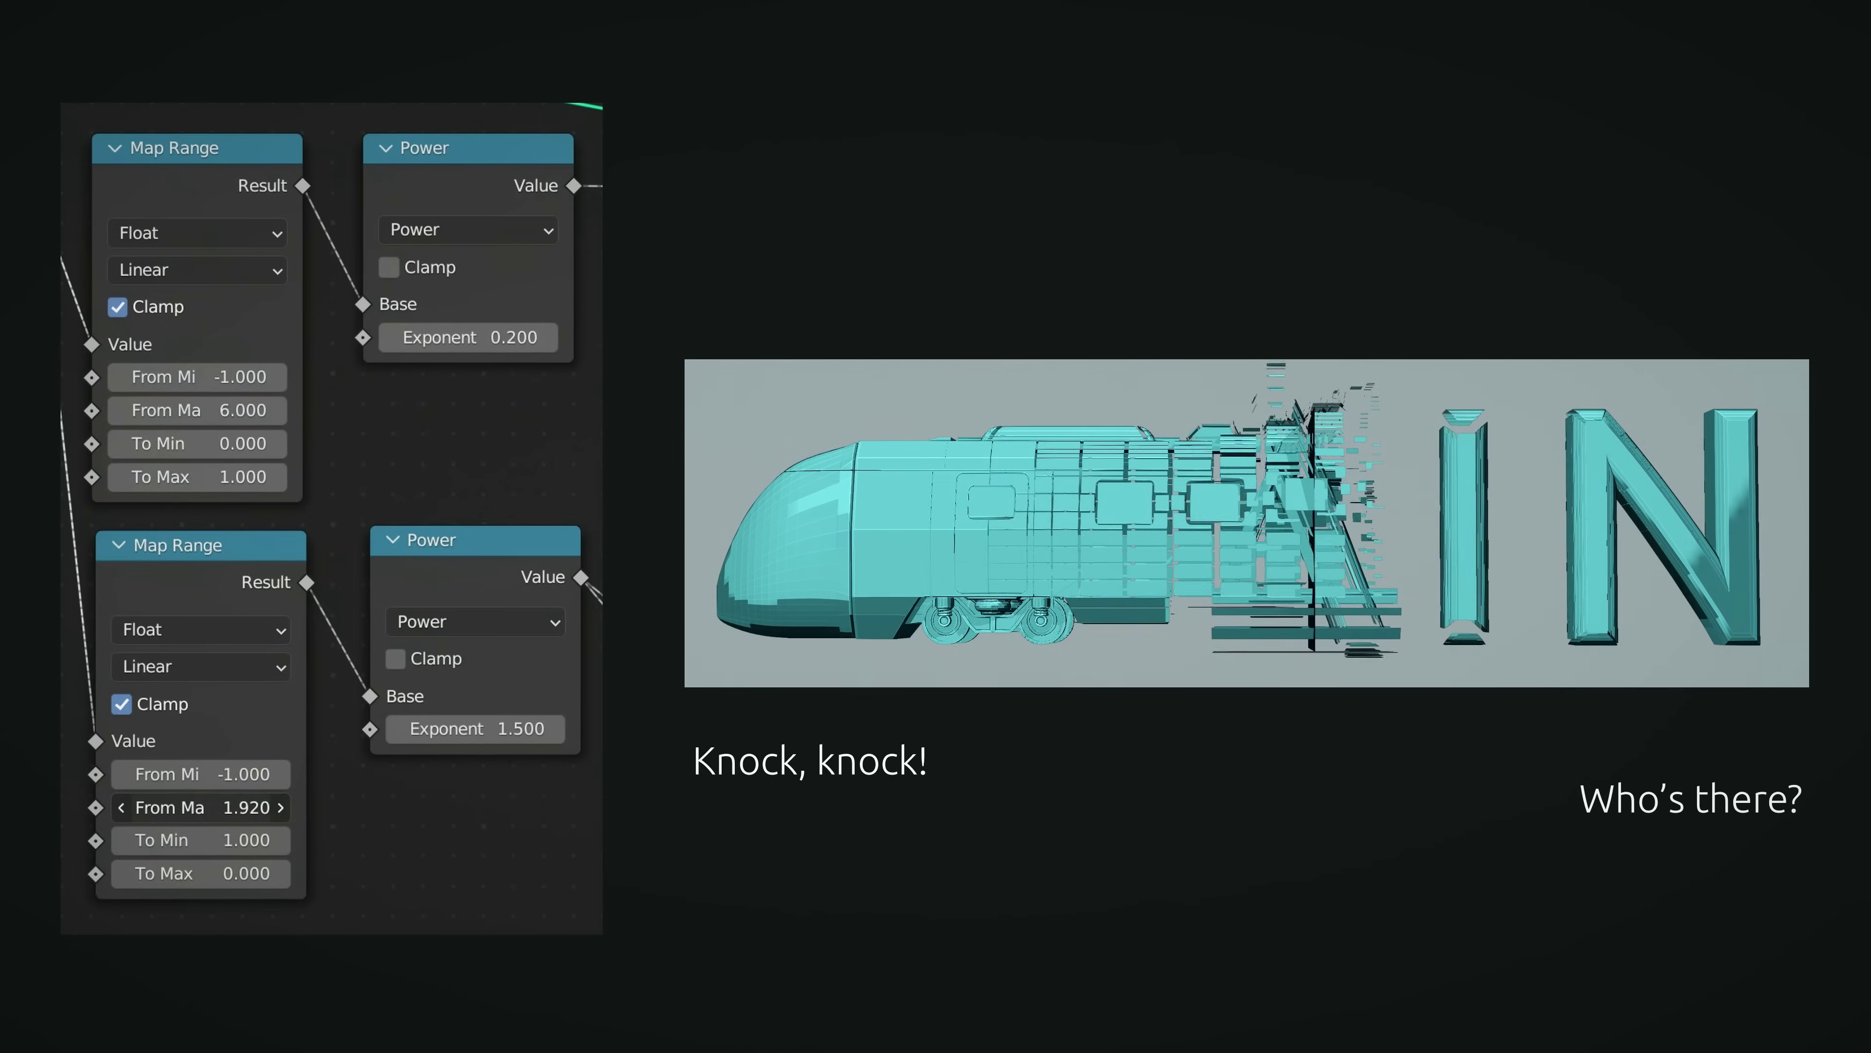
# Set the lower Map Range's From Max to 2.5 and To Min to 1.5
pyautogui.moveTo(158, 838)
pyautogui.mouseDown()
pyautogui.moveTo(177, 838)
pyautogui.moveTo(158, 838)
pyautogui.mouseUp()
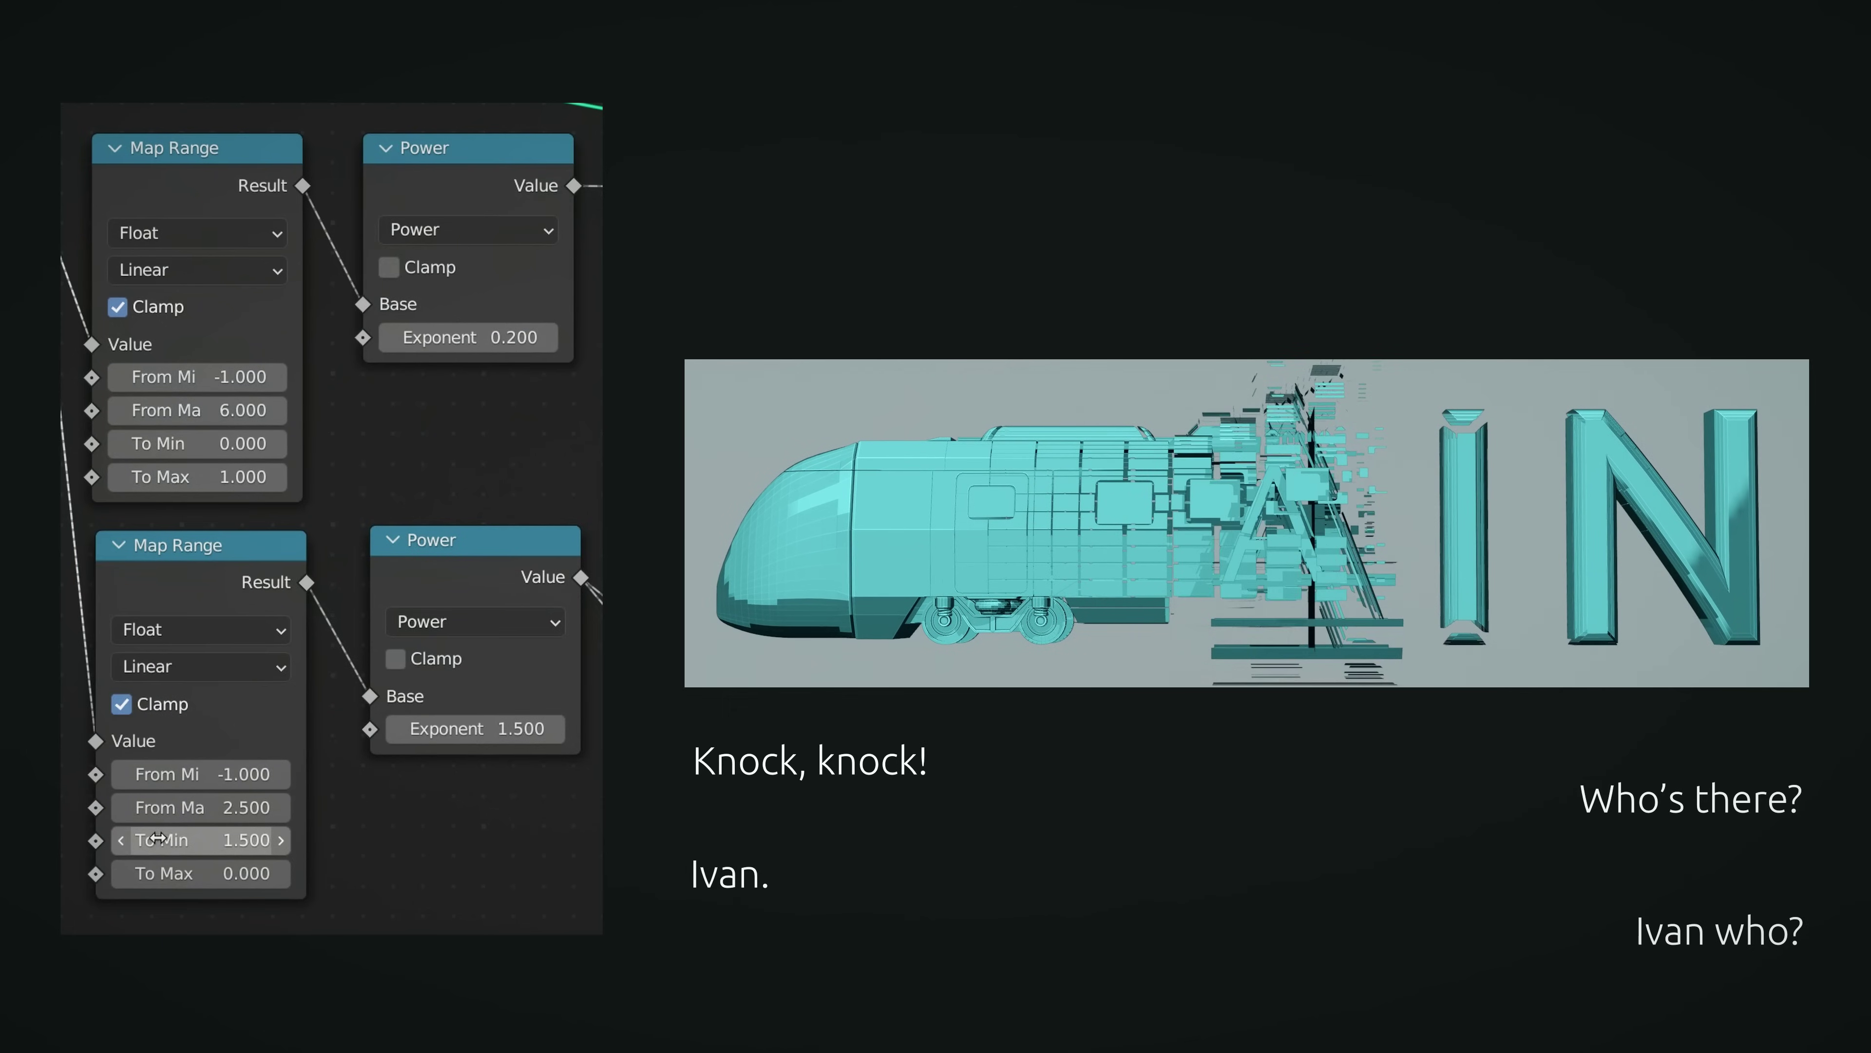